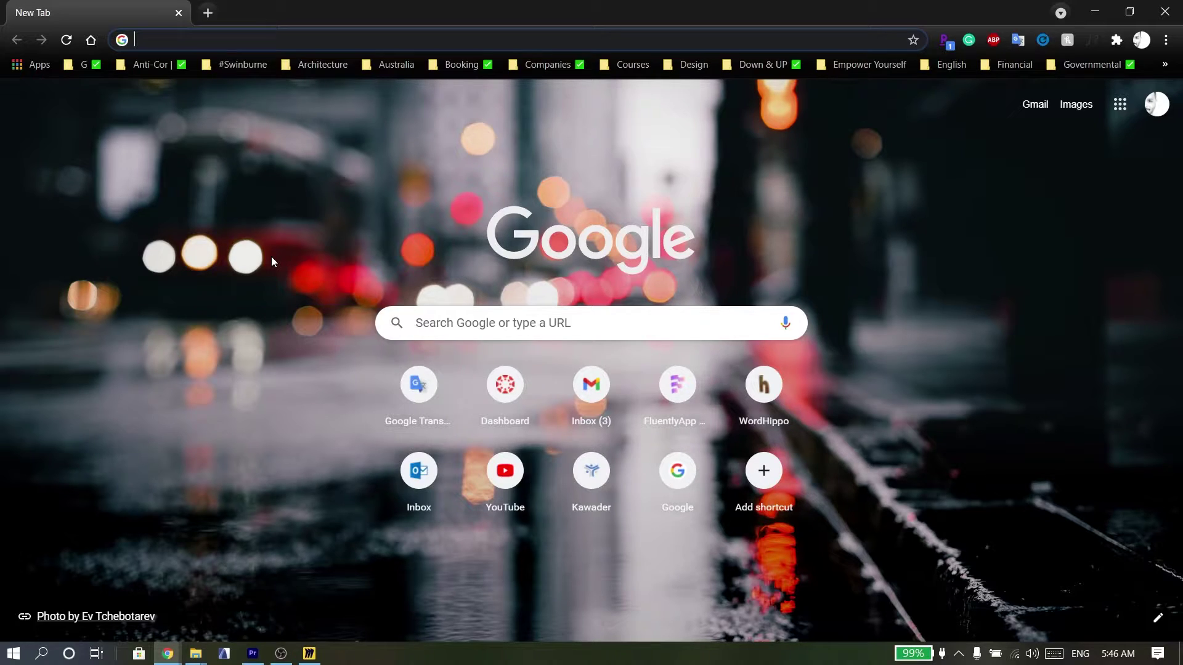
Search Google for "google forms" and open the personal version of Google Forms from the results.
{"action": "left_click", "coordinate": [475, 323]}
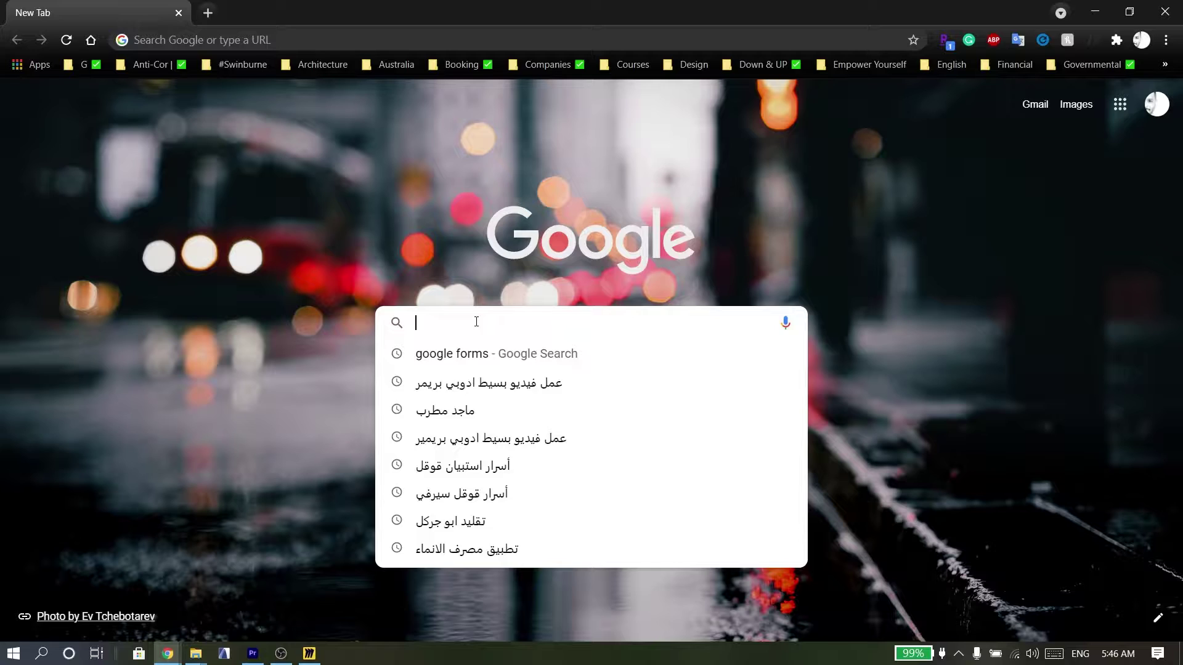
{"action": "type", "text": "g"}
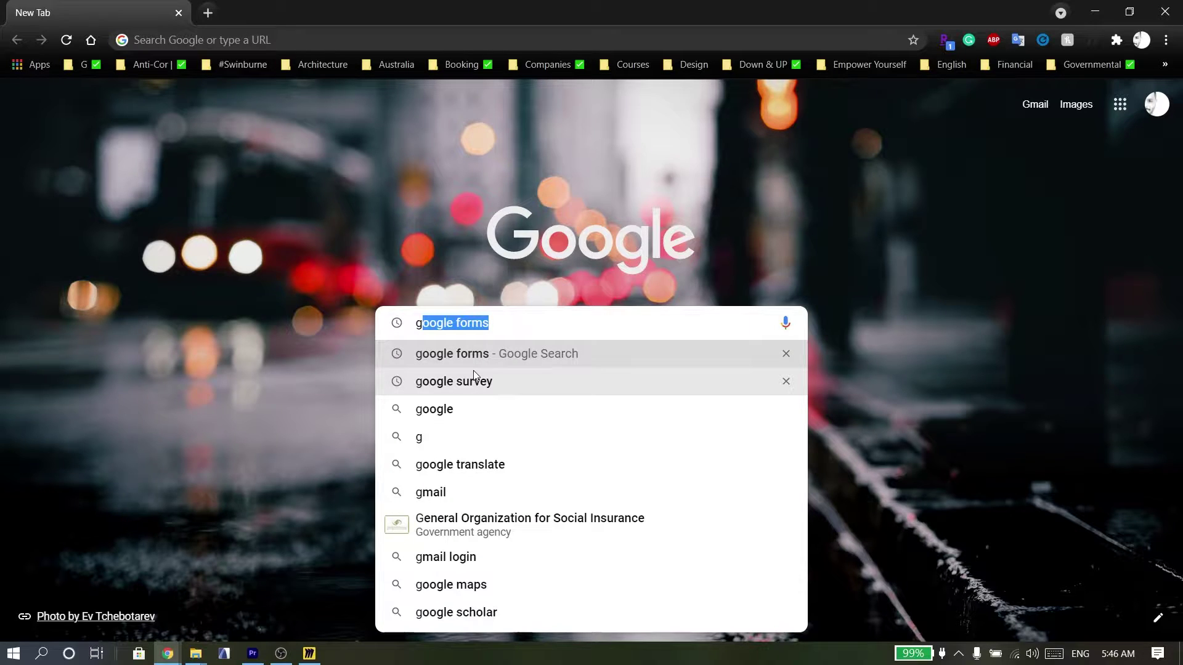
{"action": "type", "text": "oogle "}
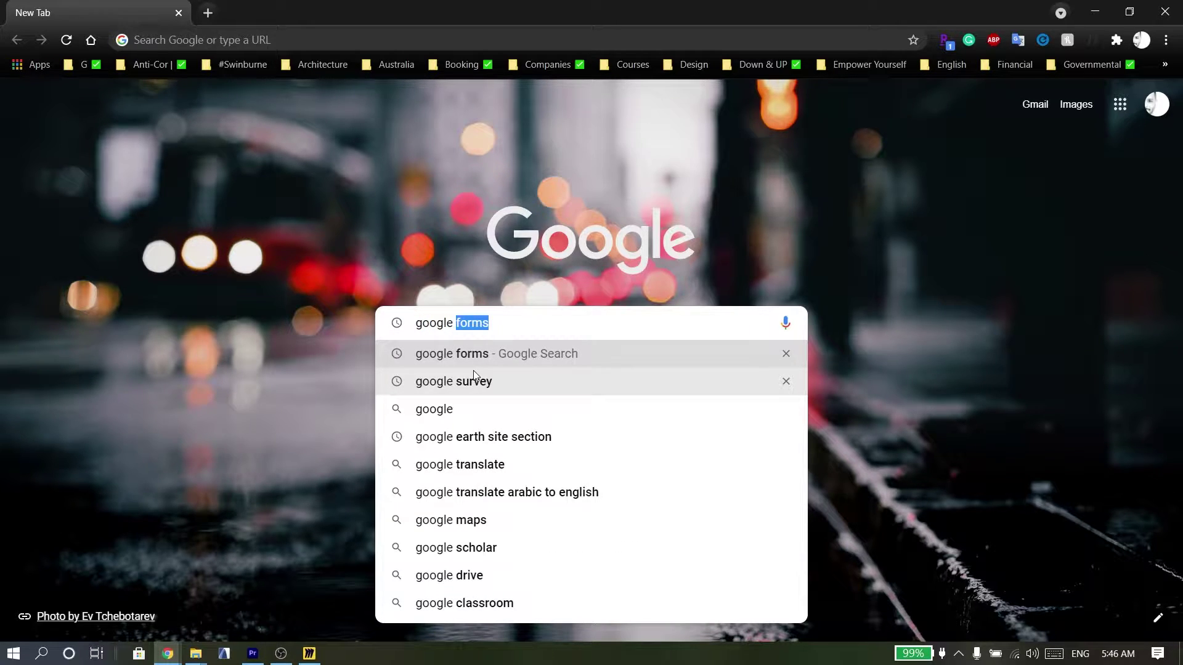
{"action": "type", "text": "forms"}
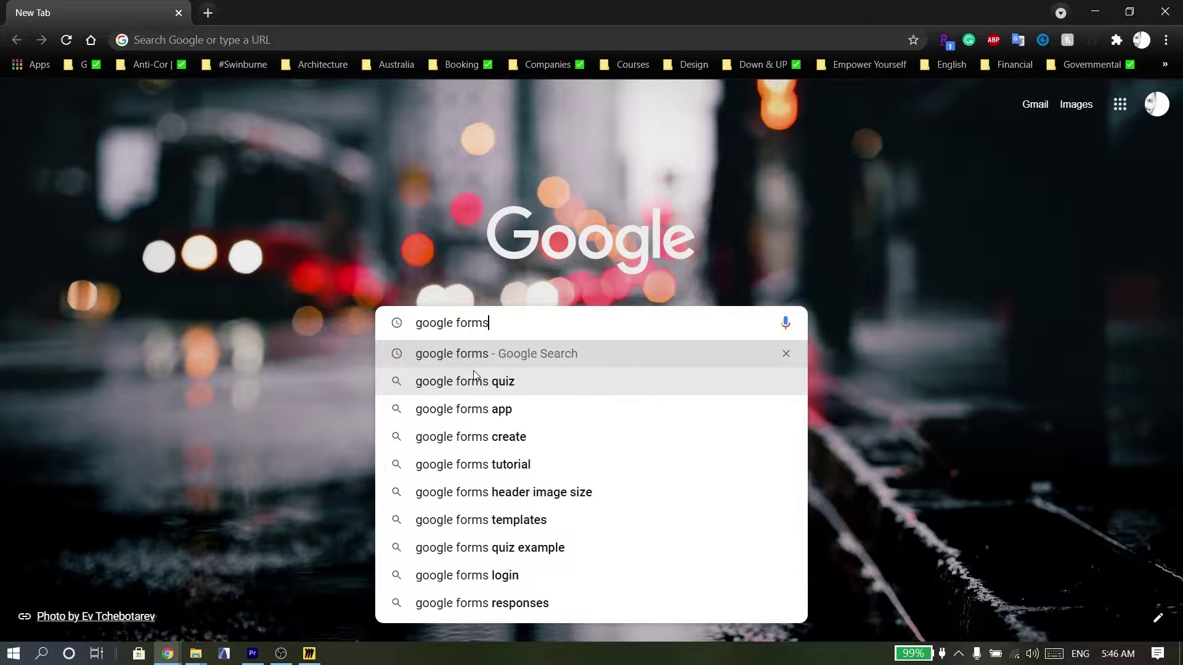
{"action": "key", "text": "Return"}
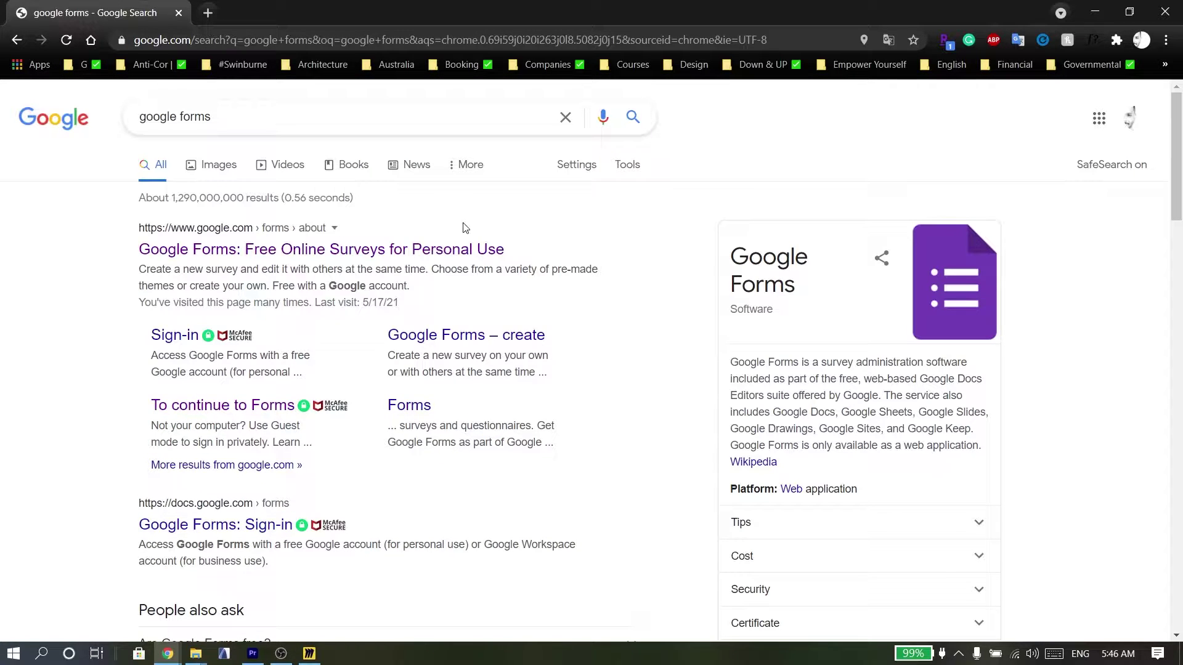
{"action": "left_click", "coordinate": [433, 256]}
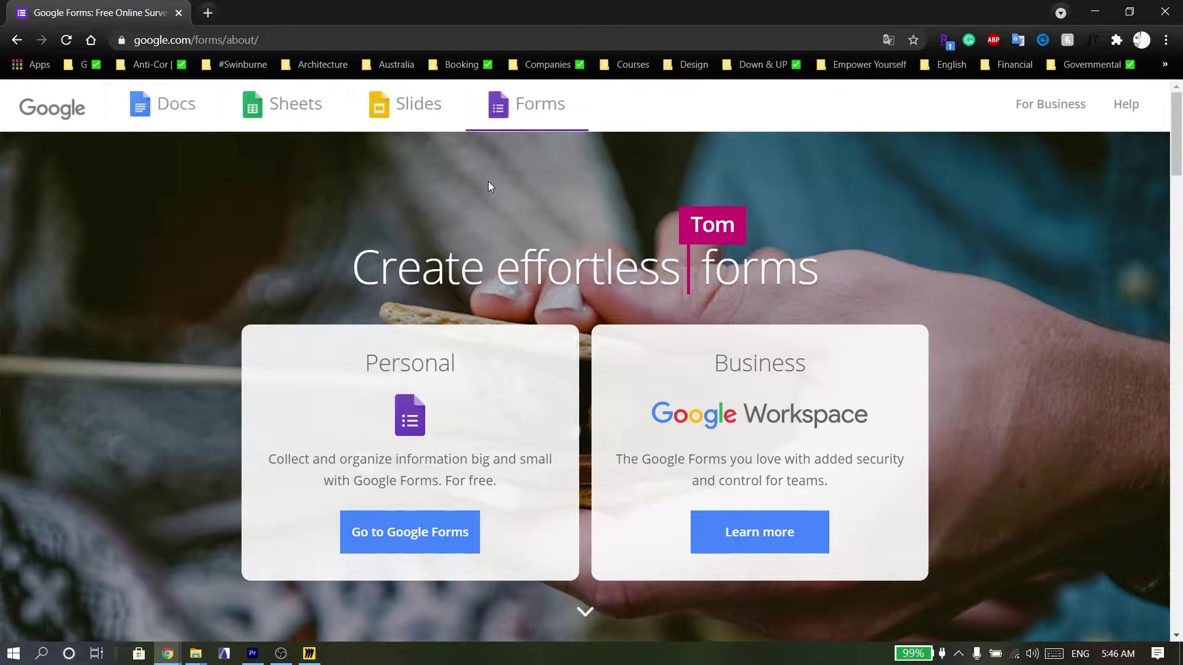
{"action": "left_click", "coordinate": [425, 539]}
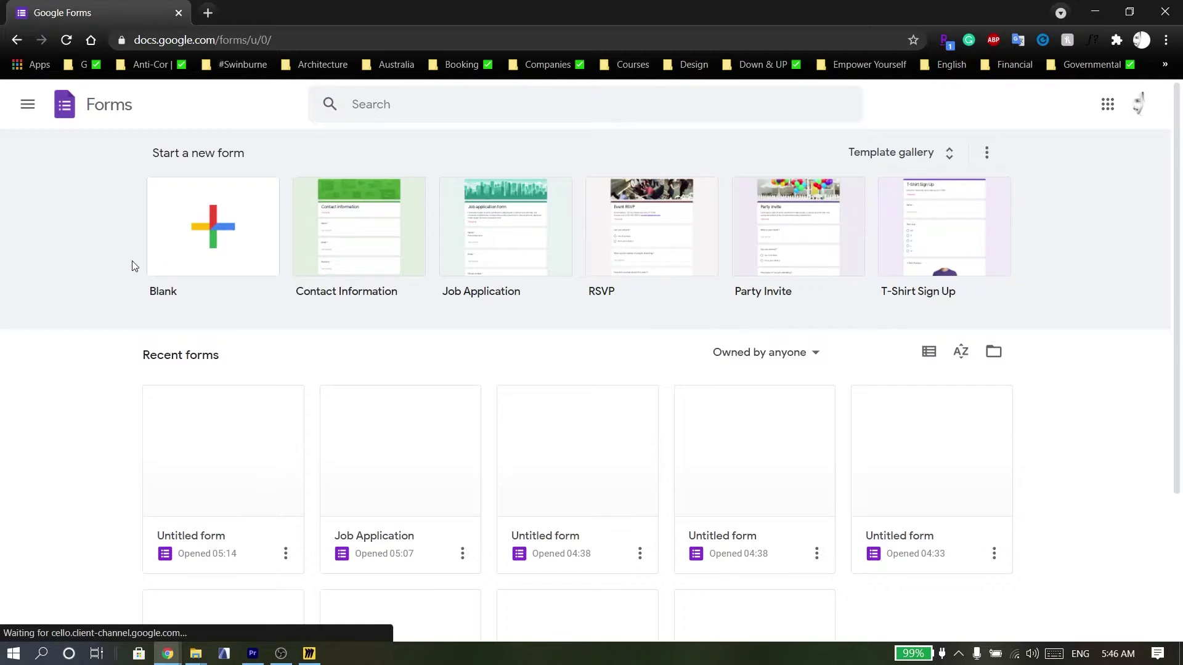
{"action": "left_click", "coordinate": [27, 104]}
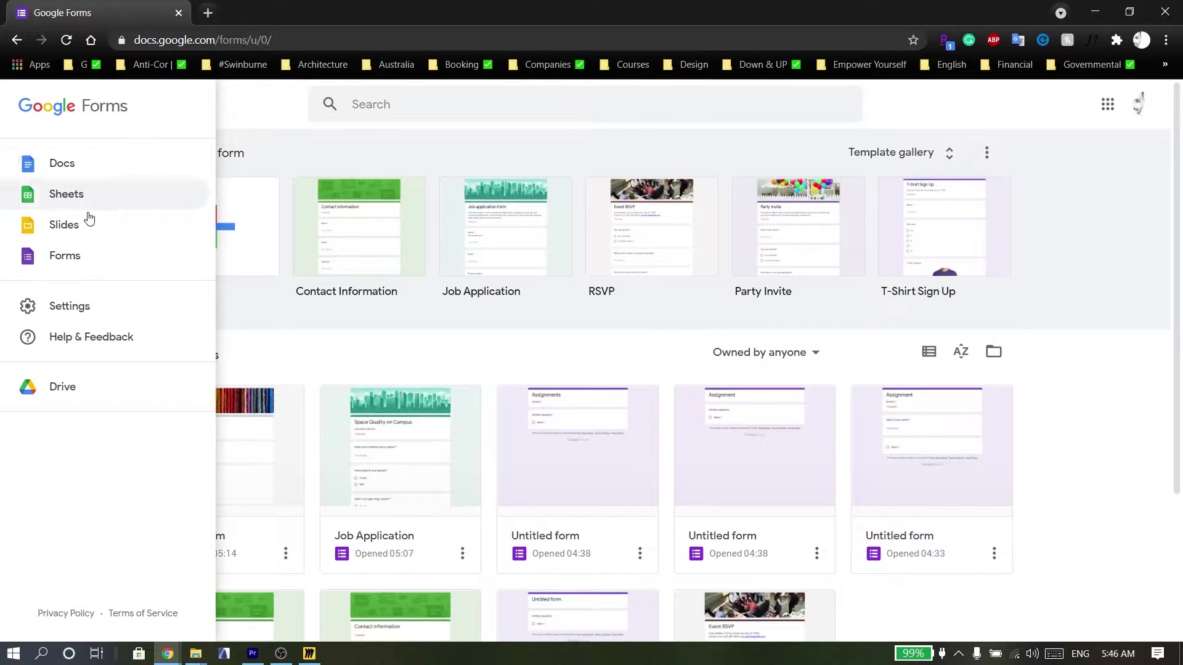
{"action": "left_click", "coordinate": [92, 187]}
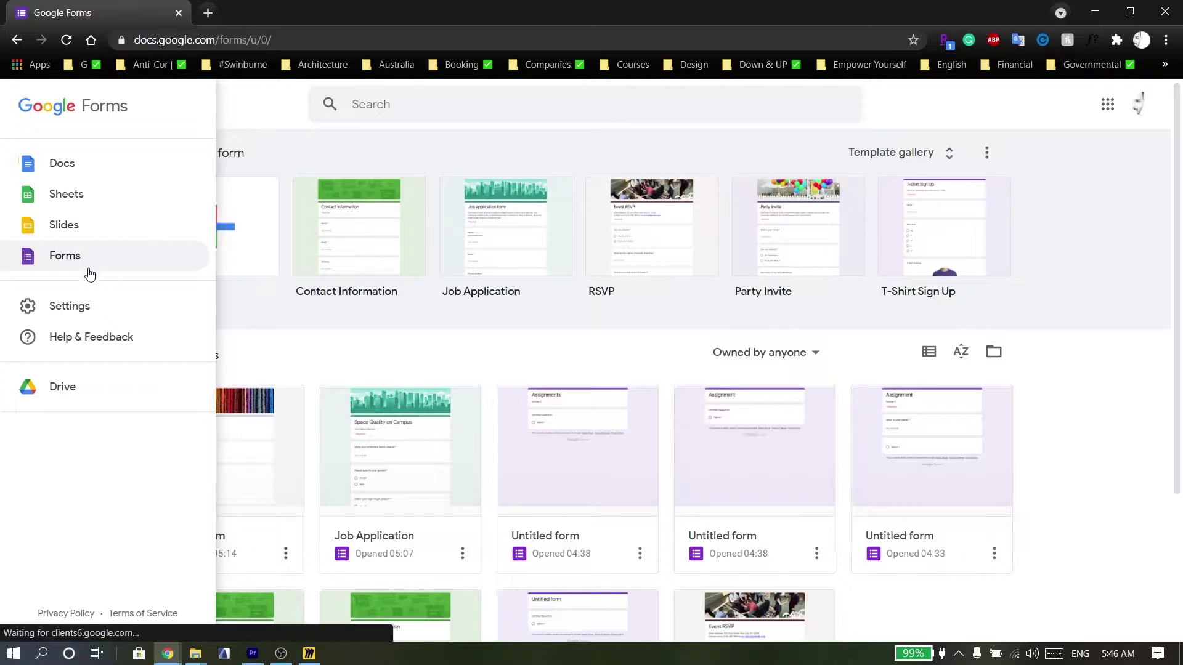
{"action": "left_click", "coordinate": [257, 109]}
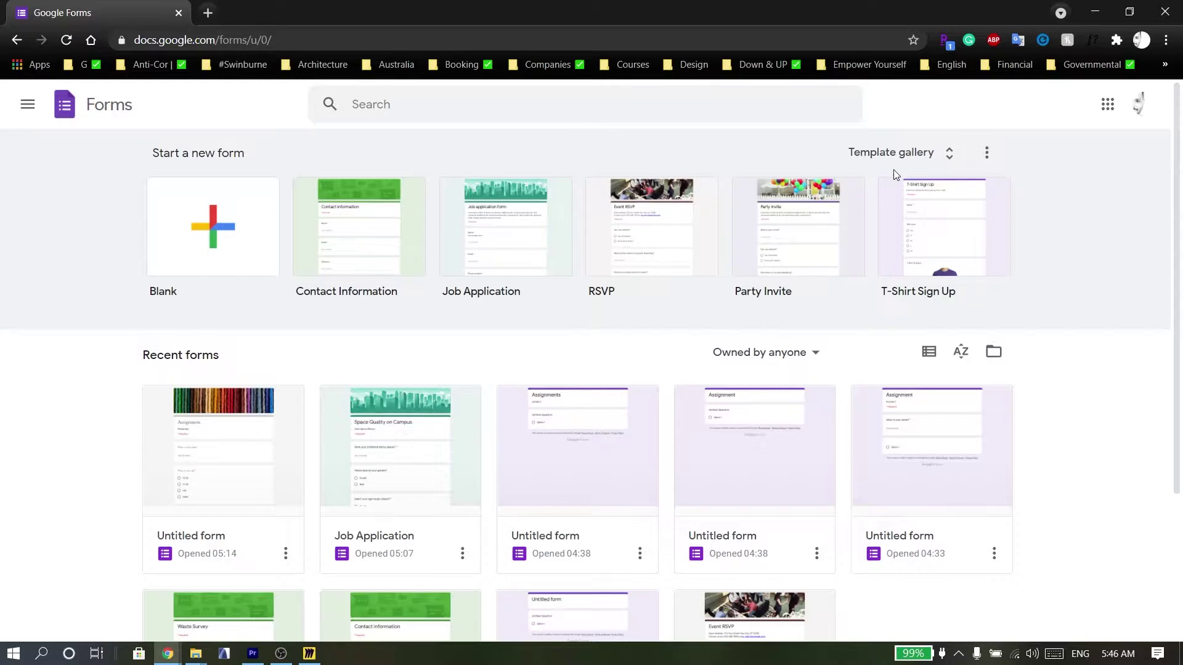
Browse the form template gallery and look over the list of recent forms on the home page.
{"action": "left_click", "coordinate": [922, 162]}
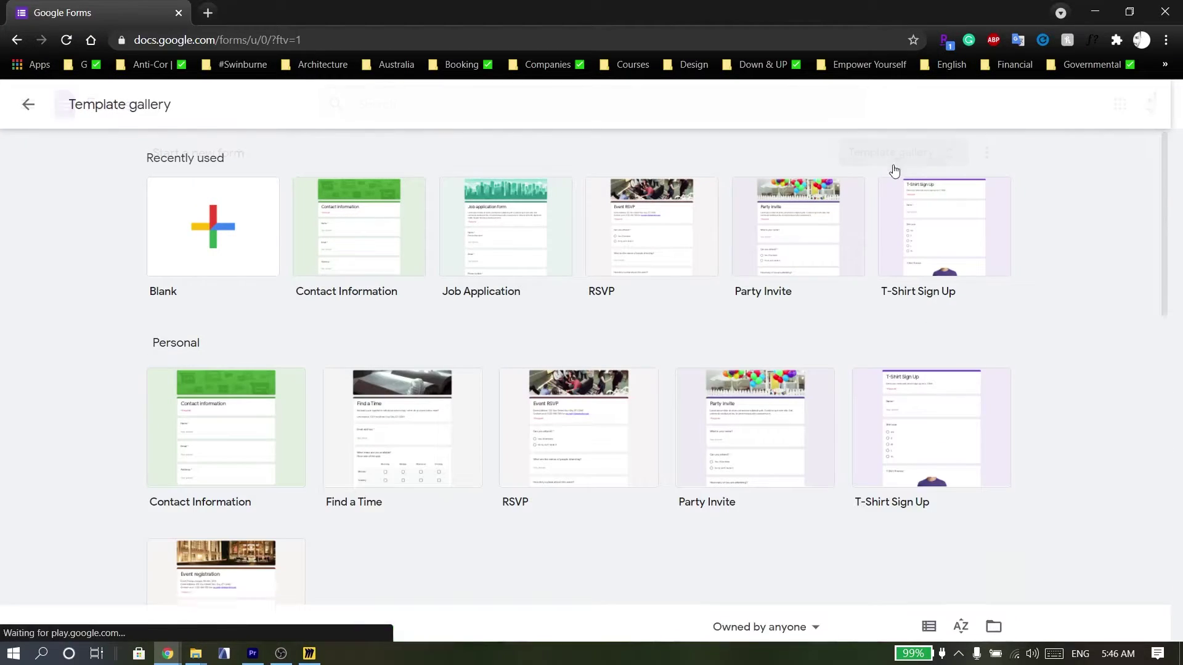
{"action": "scroll", "coordinate": [478, 433], "scroll_direction": "down", "scroll_amount": 4}
{"action": "scroll", "coordinate": [481, 382], "scroll_direction": "down", "scroll_amount": 6}
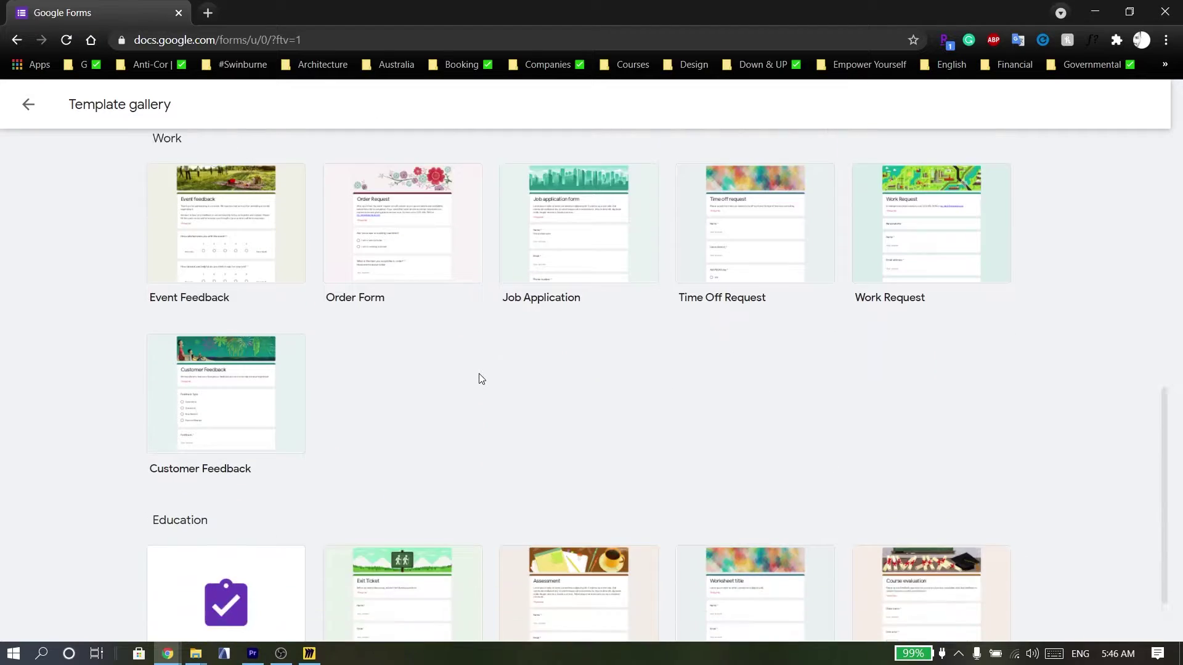
{"action": "scroll", "coordinate": [478, 377], "scroll_direction": "up", "scroll_amount": 10}
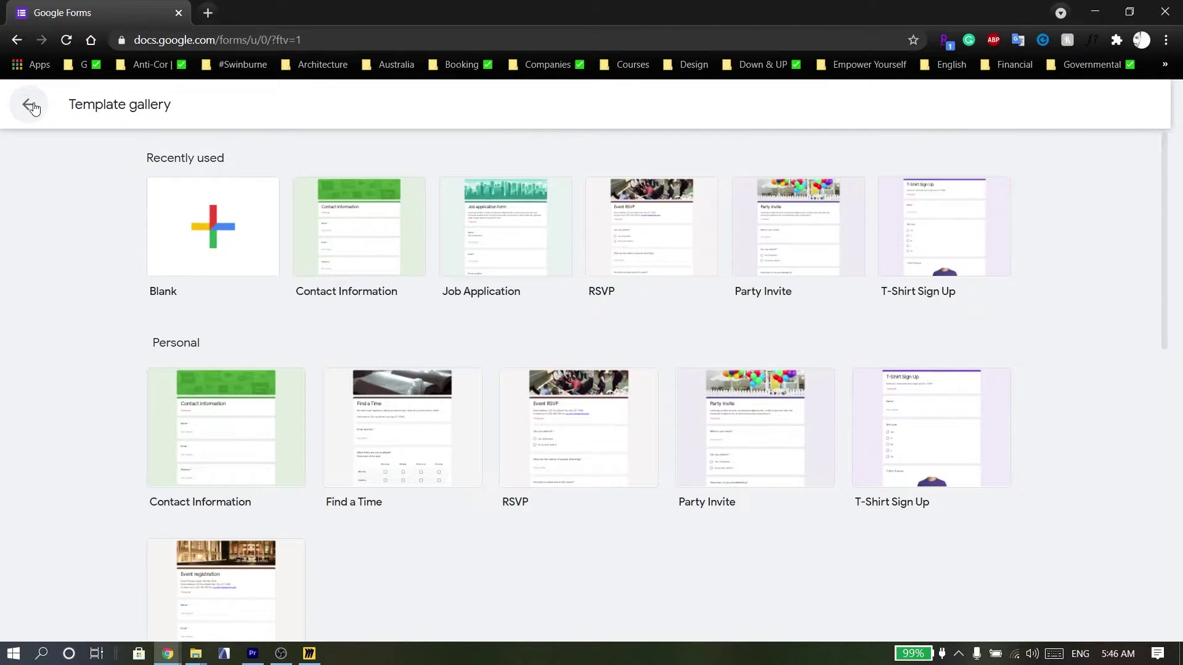
{"action": "left_click", "coordinate": [34, 108]}
{"action": "scroll", "coordinate": [172, 374], "scroll_direction": "down", "scroll_amount": 3}
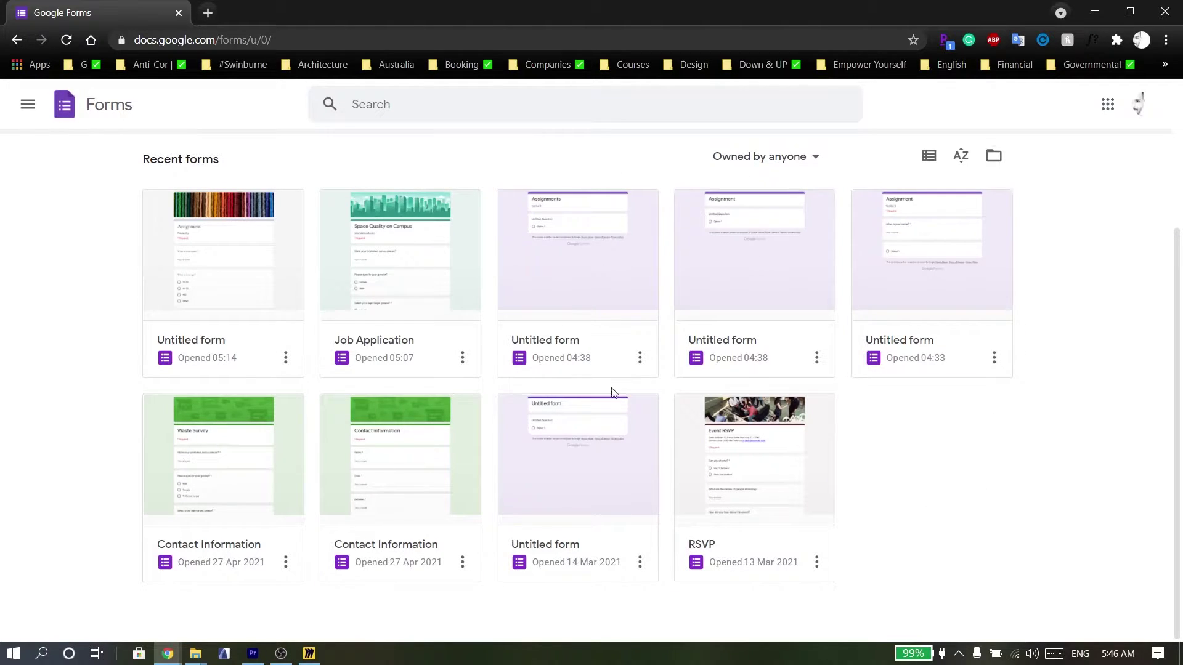
{"action": "scroll", "coordinate": [553, 391], "scroll_direction": "up", "scroll_amount": 3}
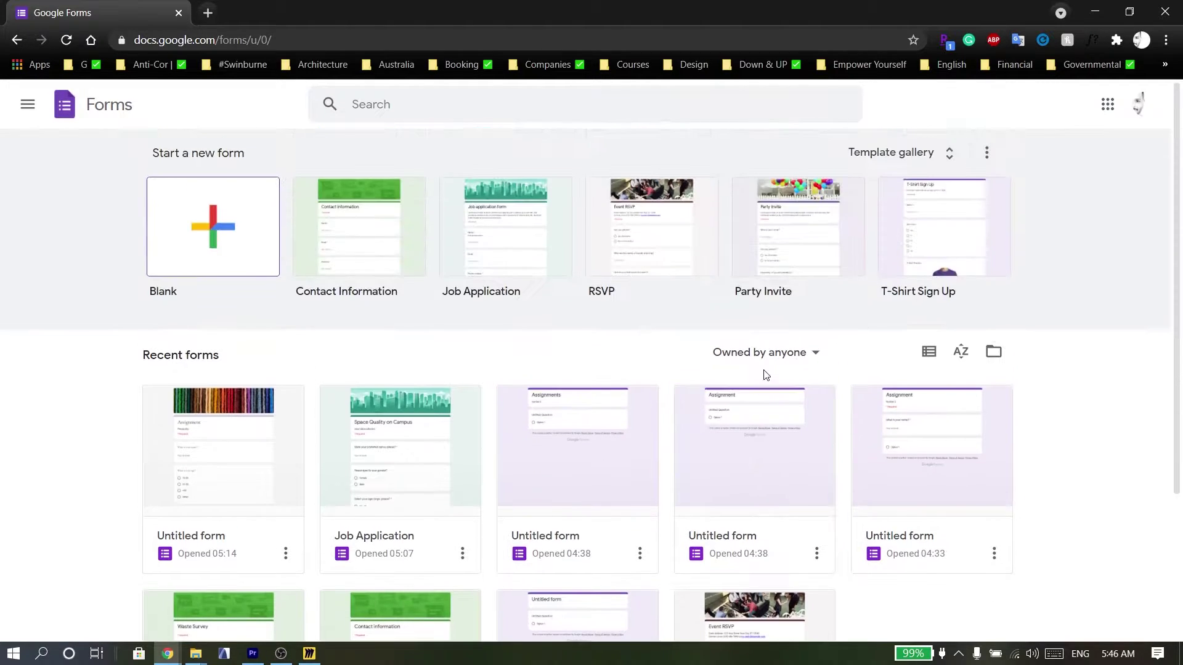
Create a blank form, view its responses section and return to the questions.
{"action": "left_click", "coordinate": [219, 226]}
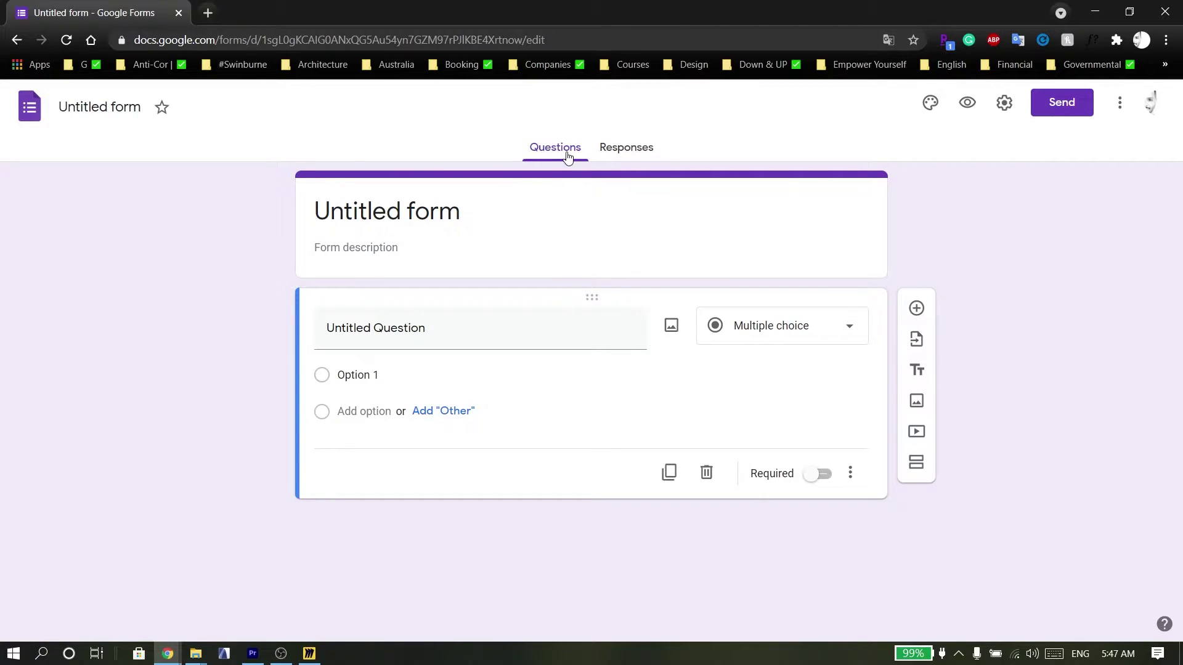
{"action": "left_click", "coordinate": [627, 147]}
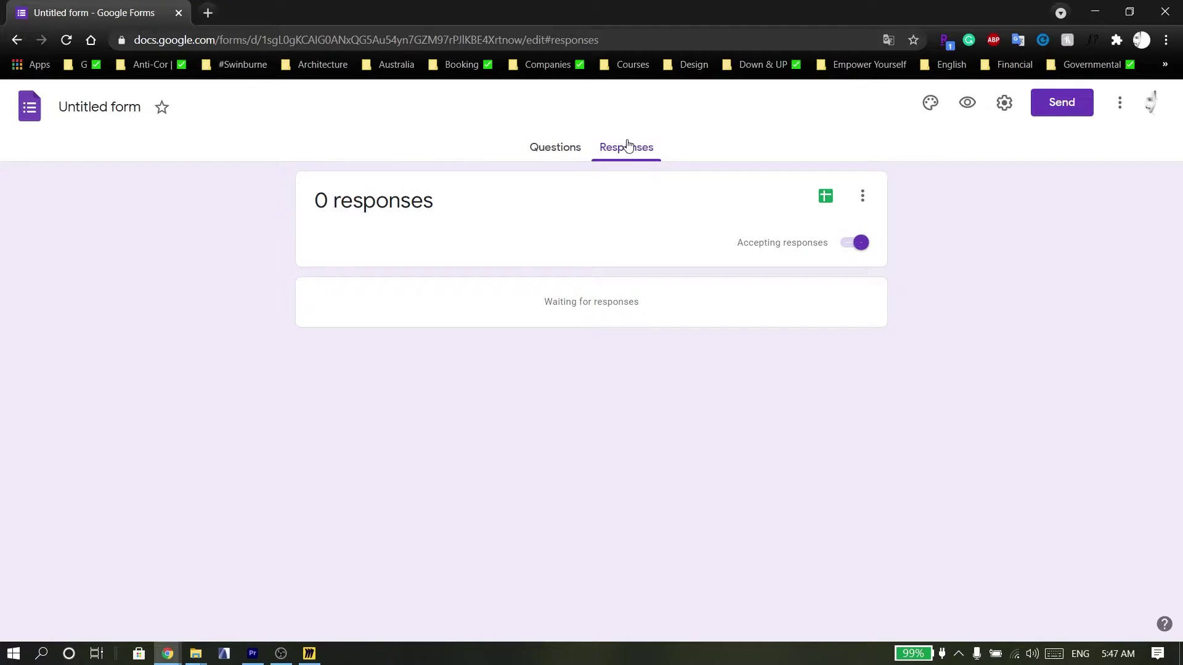
{"action": "left_click", "coordinate": [569, 154]}
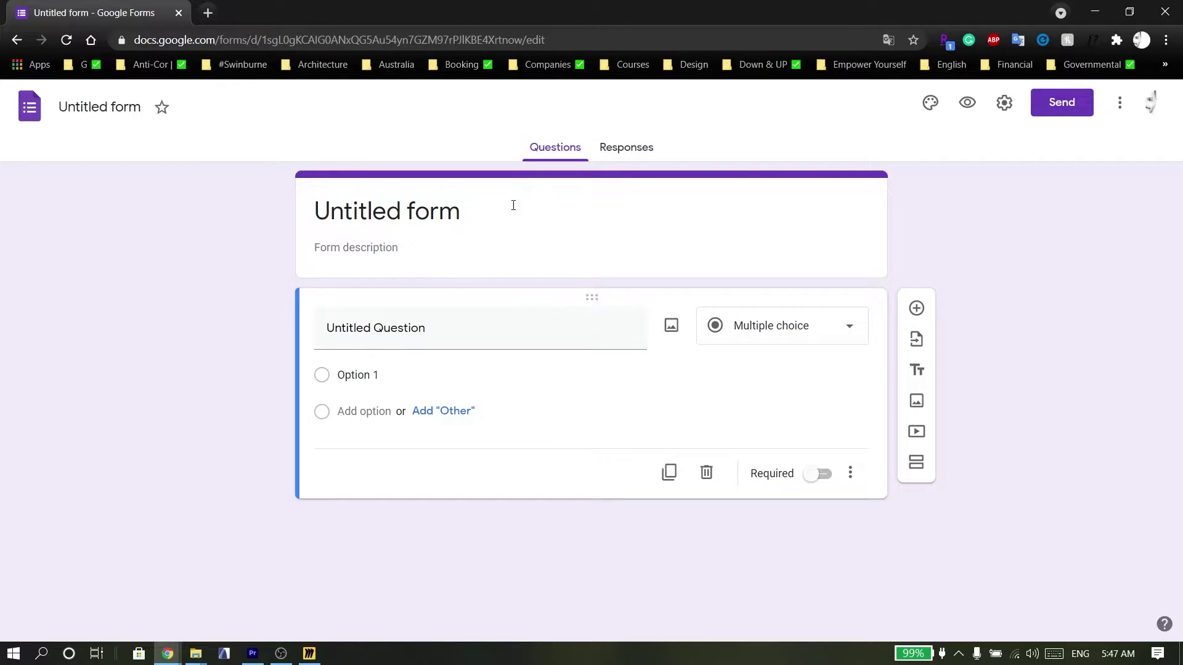
Title the form "Assignment" and enter "Number 2" as its description.
{"action": "left_click", "coordinate": [405, 219]}
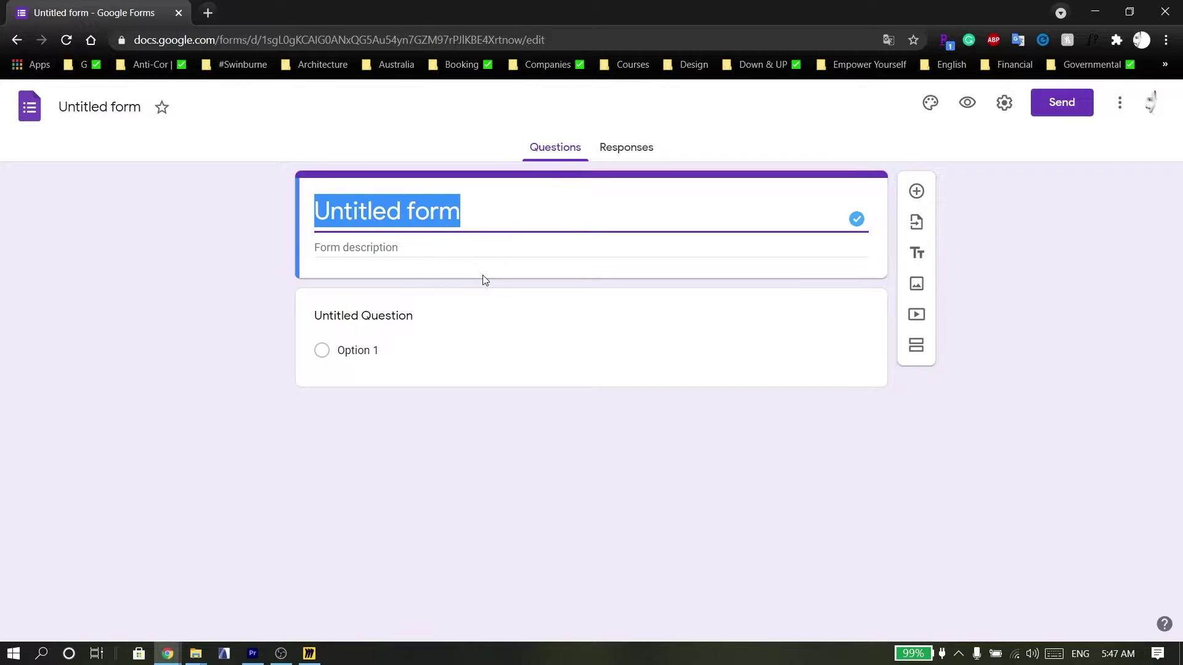
{"action": "type", "text": "A"}
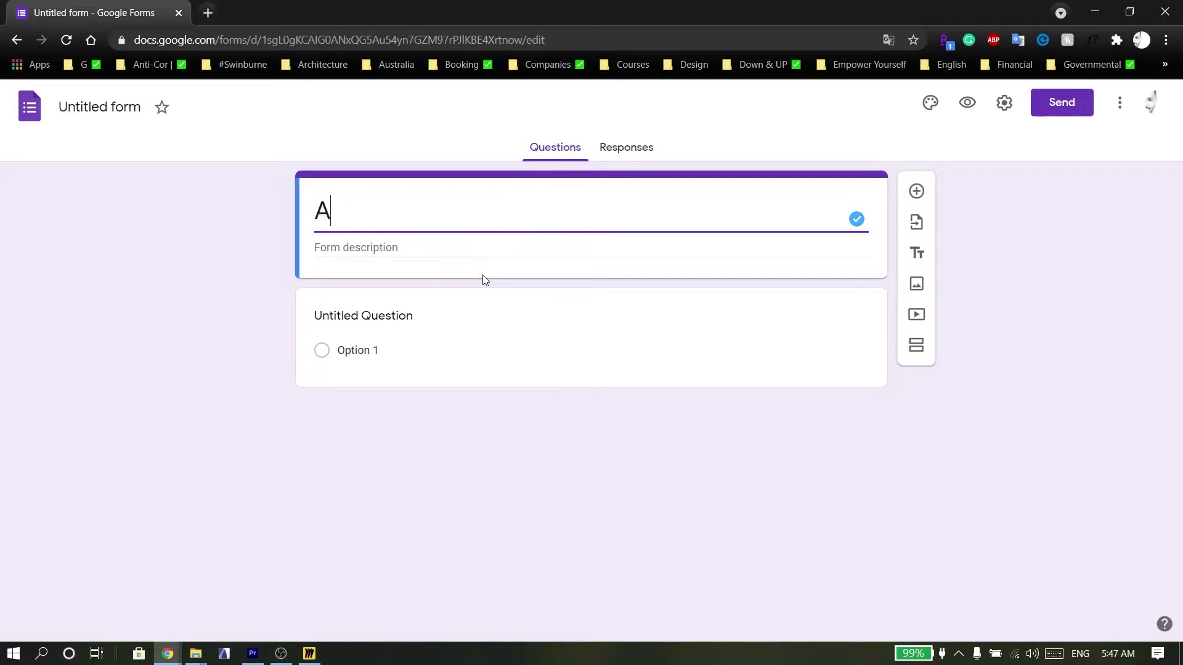
{"action": "type", "text": "ssignment"}
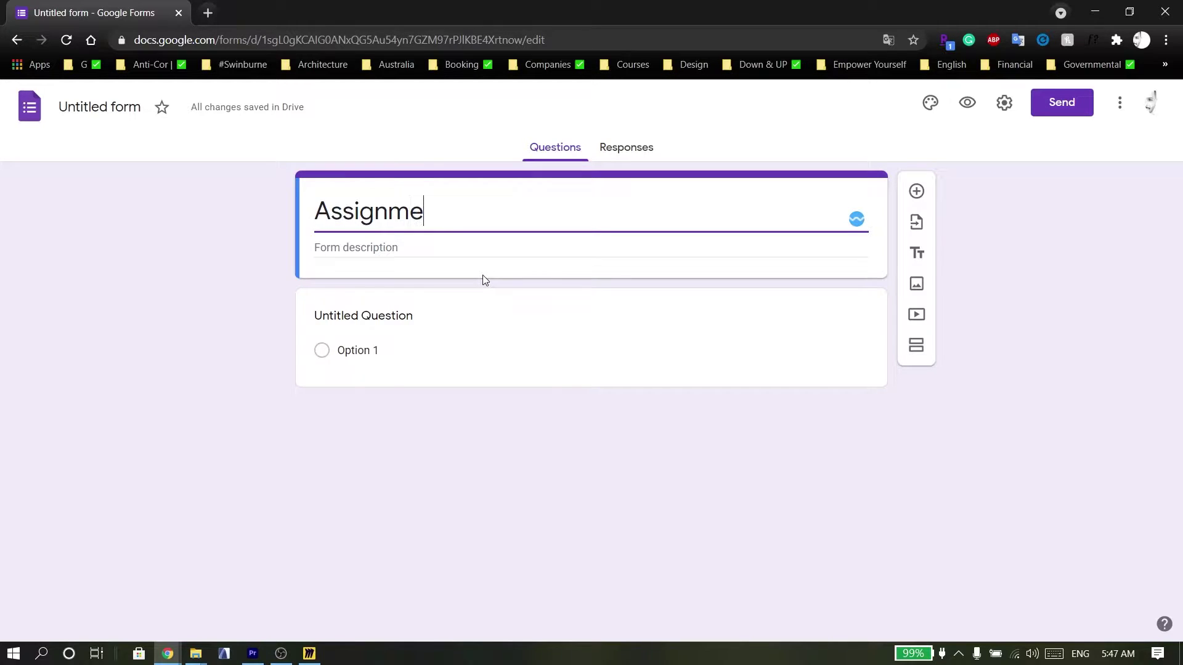
{"action": "left_click", "coordinate": [413, 247]}
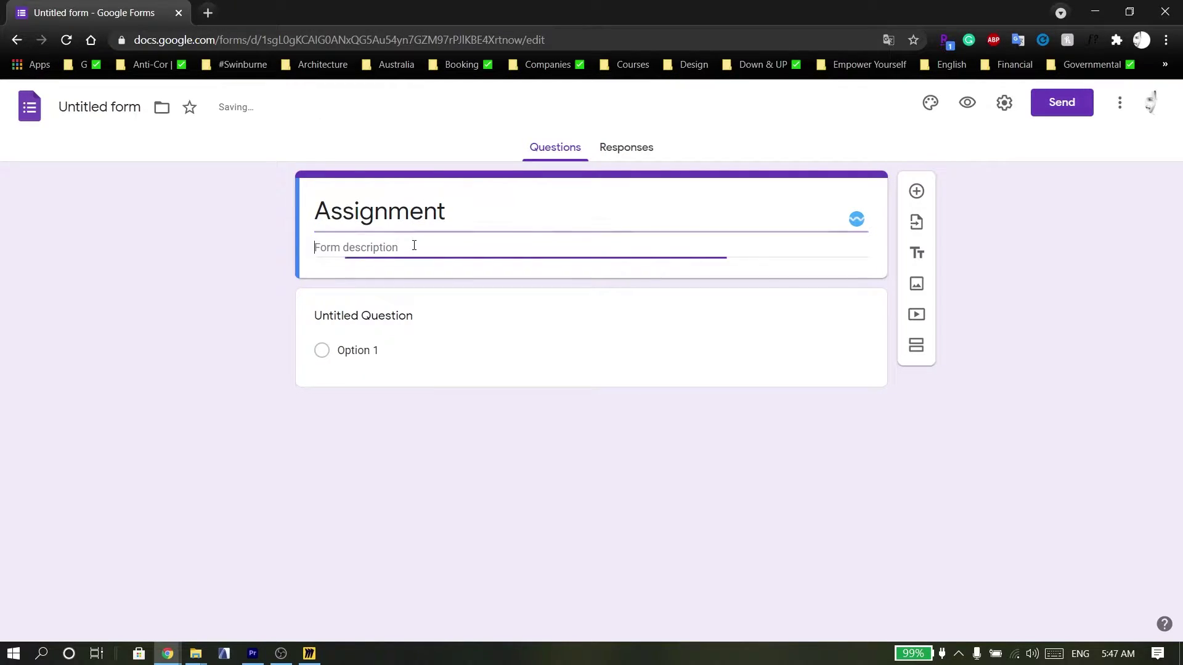
{"action": "type", "text": "Nu"}
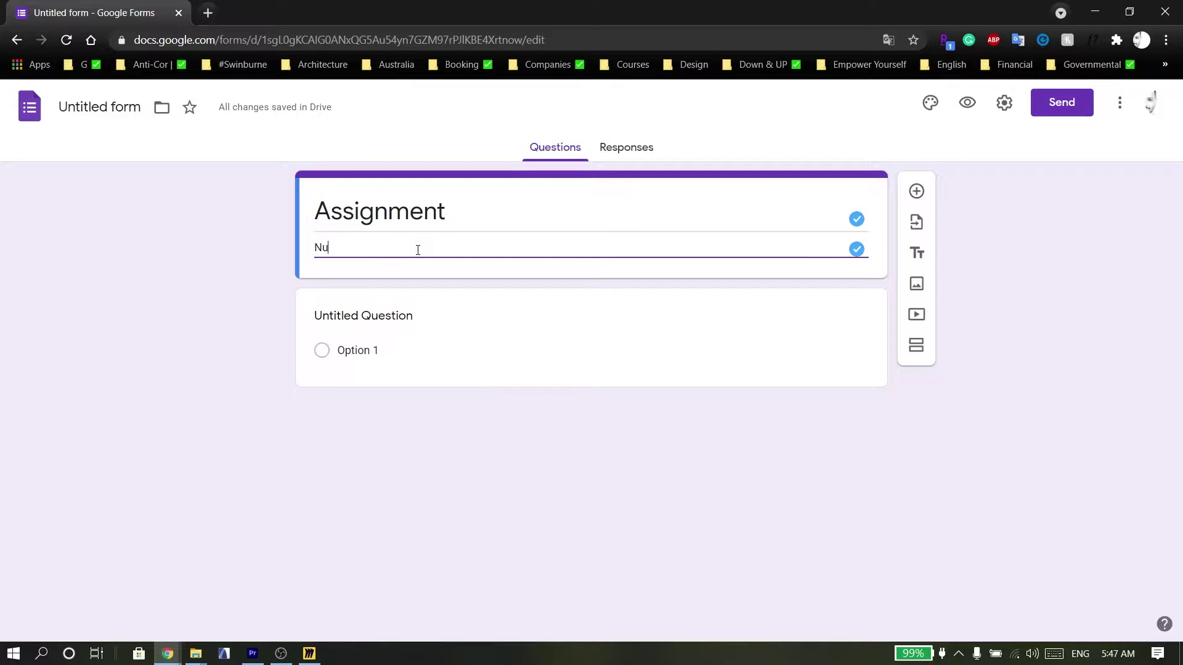
{"action": "type", "text": "mber 2"}
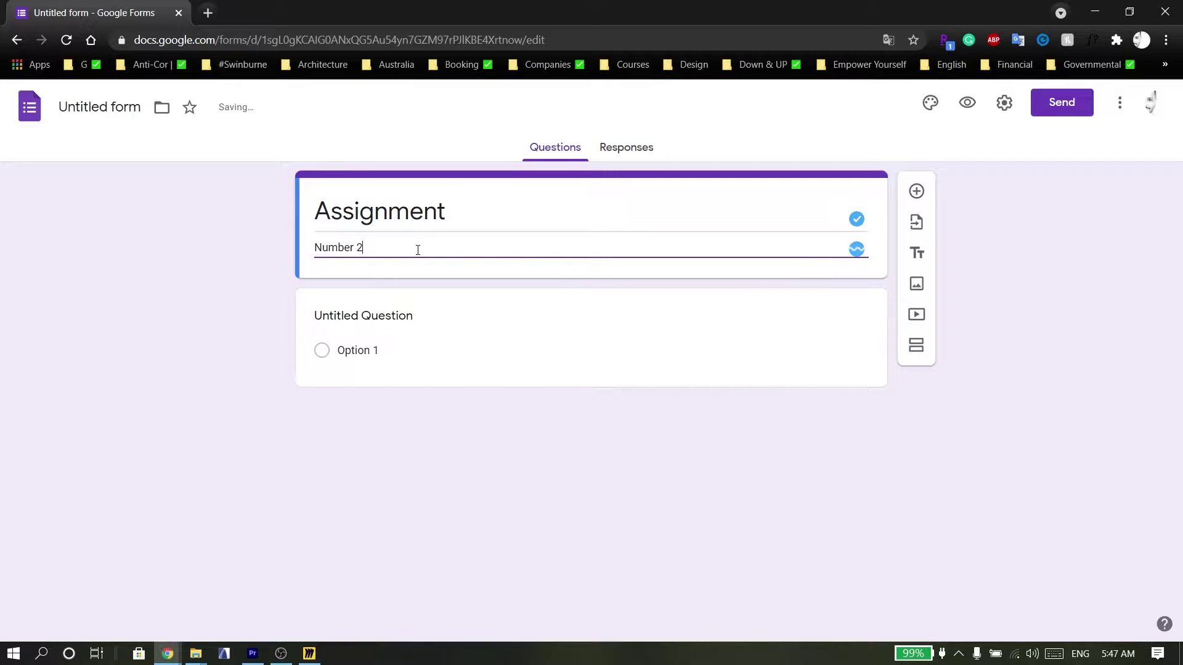
{"action": "left_click", "coordinate": [271, 268]}
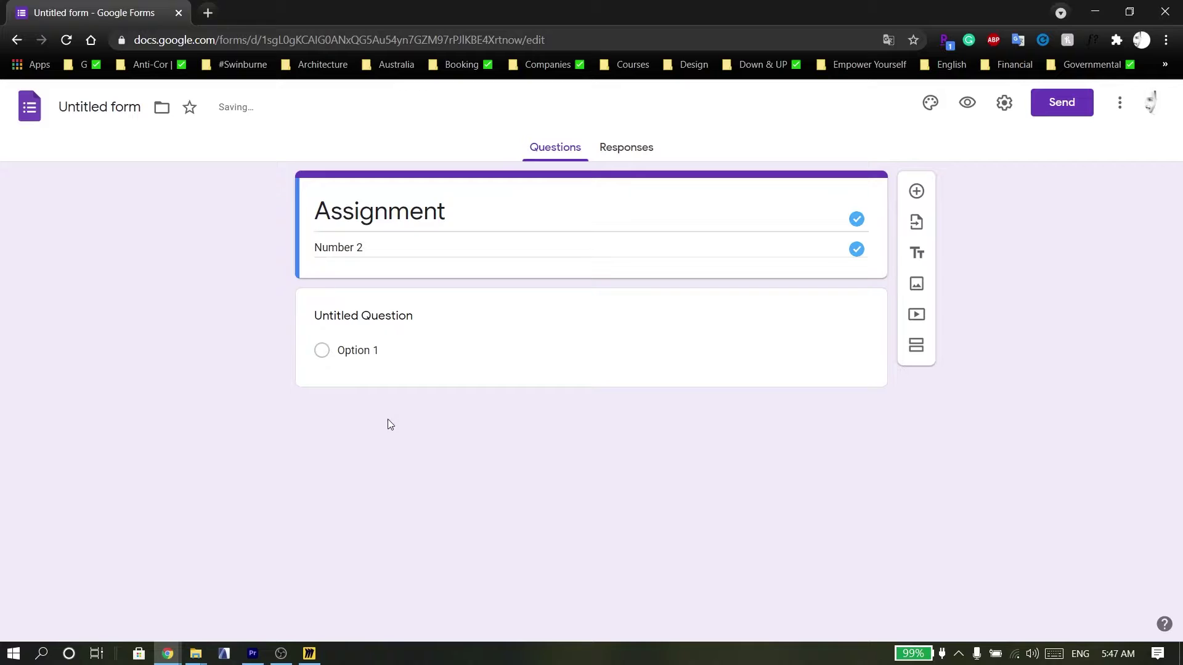
Enter "What is your name?" as the first question and set its answer type to Short answer.
{"action": "left_click", "coordinate": [580, 319]}
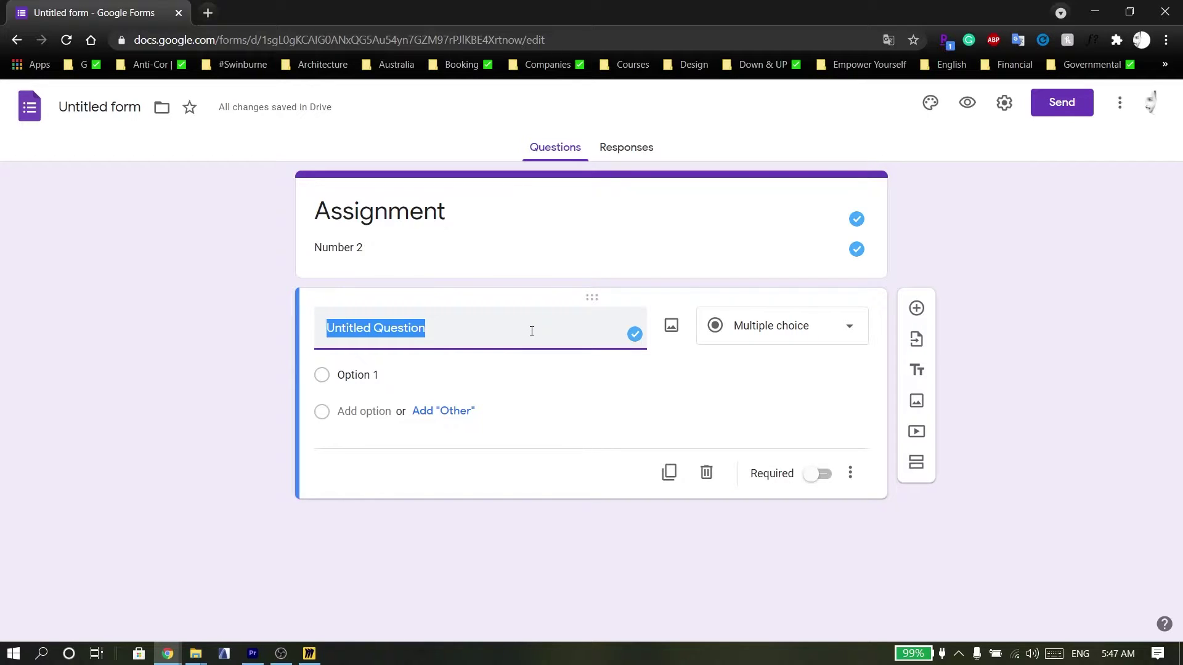
{"action": "type", "text": "What is youer"}
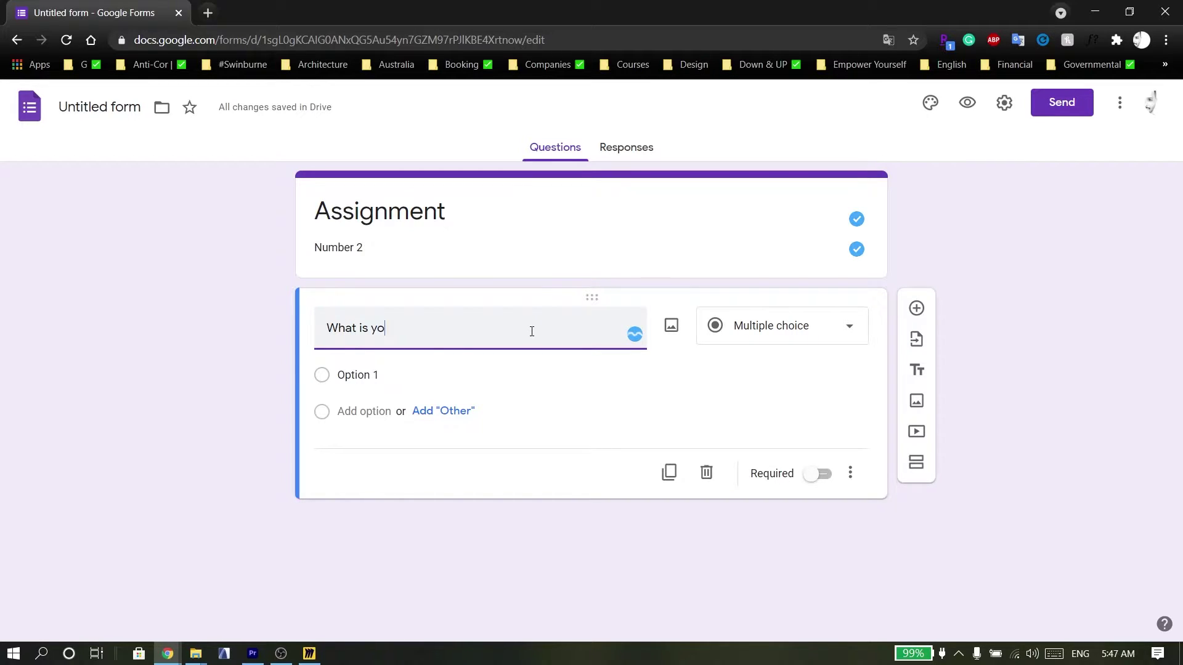
{"action": "key", "text": "BackSpace"}
{"action": "key", "text": "BackSpace"}
{"action": "key", "text": "BackSpace"}
{"action": "type", "text": "r name?"}
{"action": "left_click", "coordinate": [828, 331]}
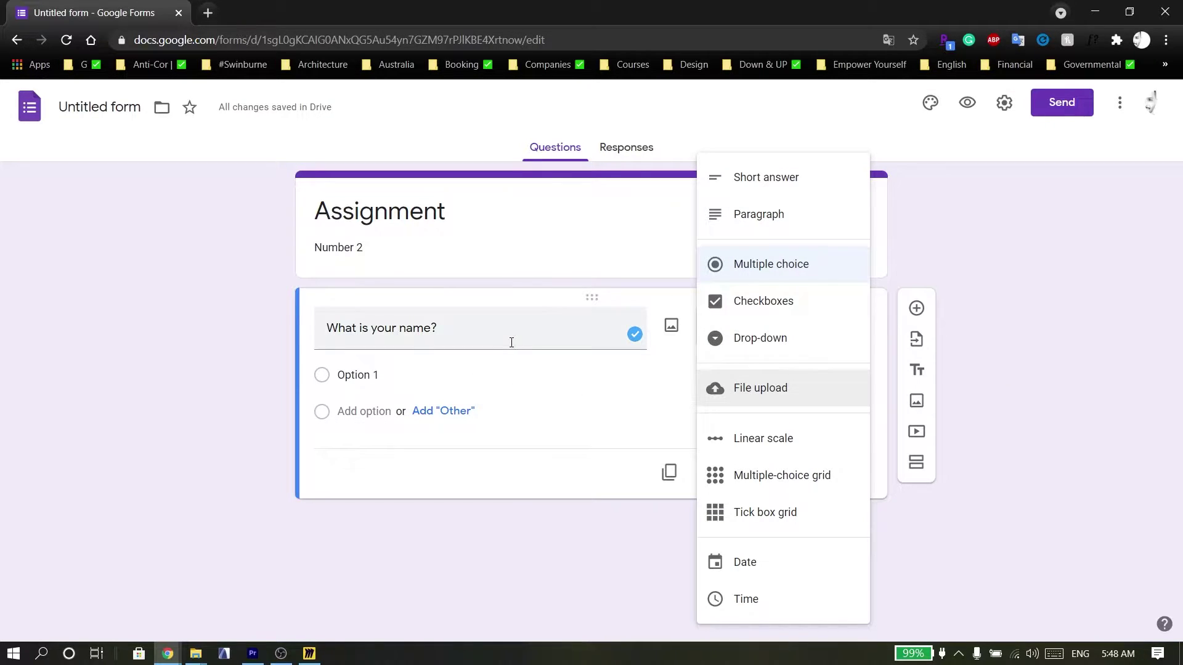
{"action": "left_click", "coordinate": [799, 178]}
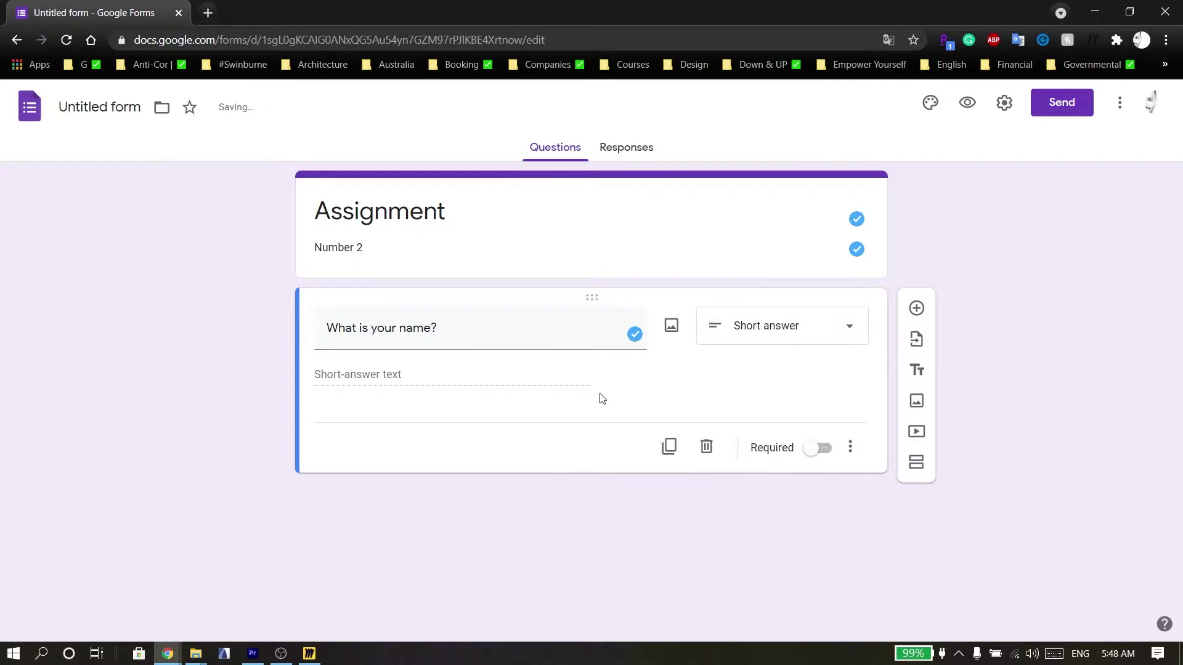
Try the Paragraph answer type on the name question and switch it back to Short answer.
{"action": "left_click", "coordinate": [762, 339]}
{"action": "left_click", "coordinate": [775, 212]}
{"action": "left_click", "coordinate": [784, 332]}
{"action": "left_click", "coordinate": [790, 188]}
Duplicate the name question and delete the copy, and switch the remaining question's Required setting on and off again.
{"action": "left_click", "coordinate": [670, 448]}
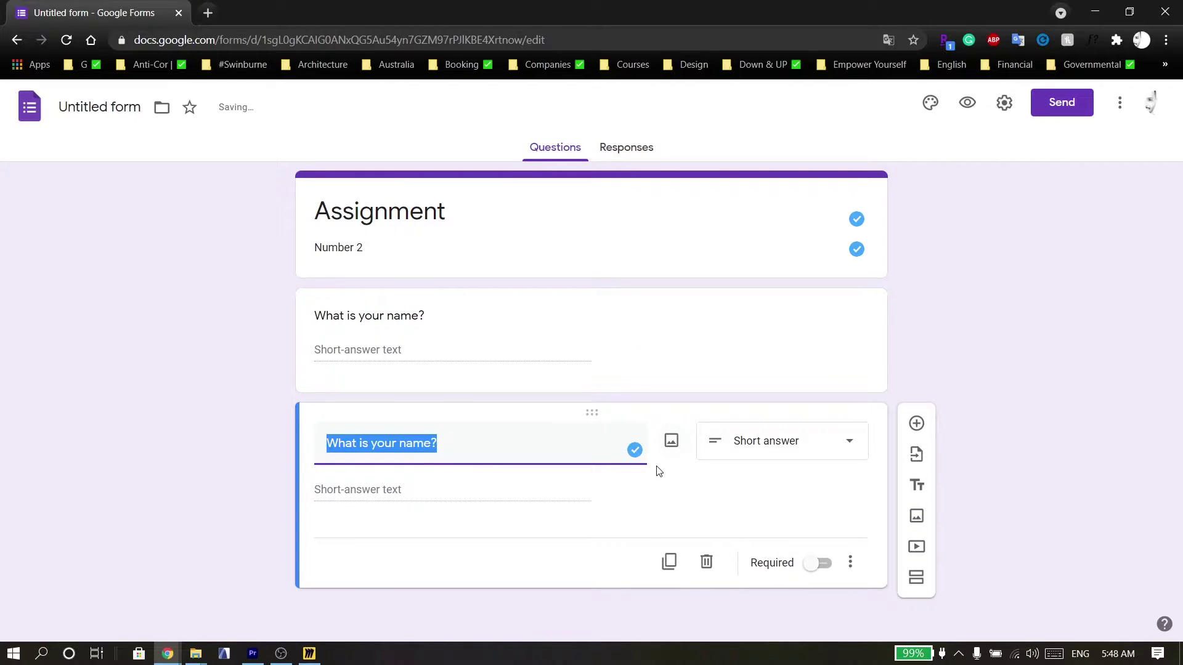
{"action": "left_click", "coordinate": [706, 448]}
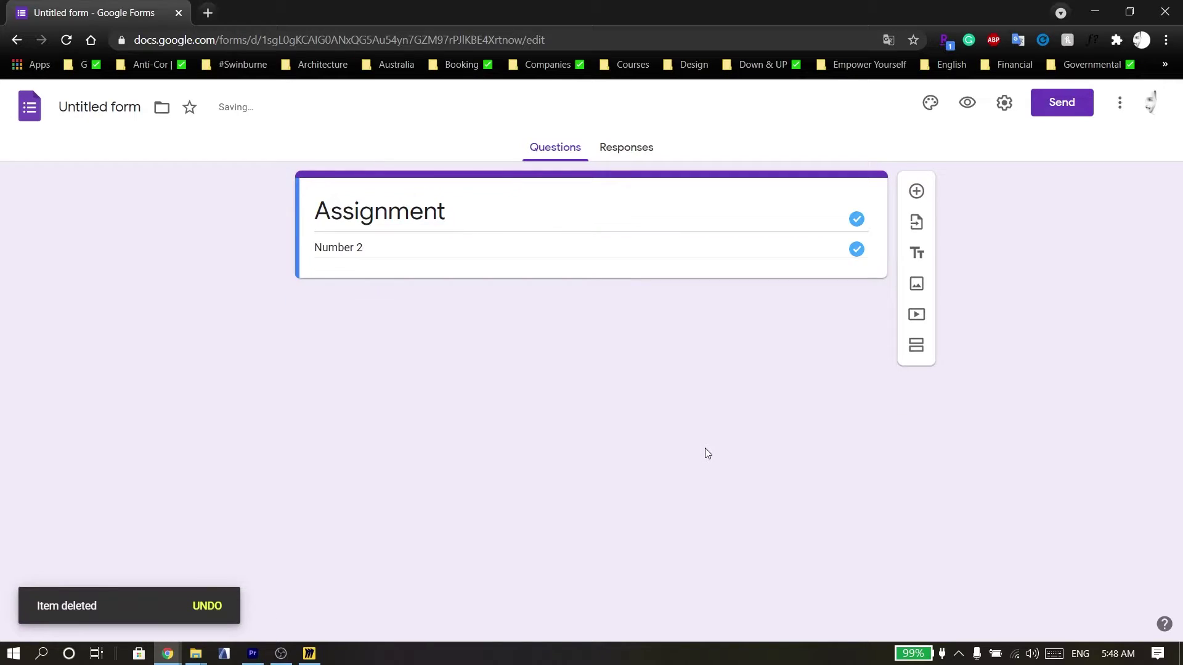
{"action": "left_click", "coordinate": [580, 321]}
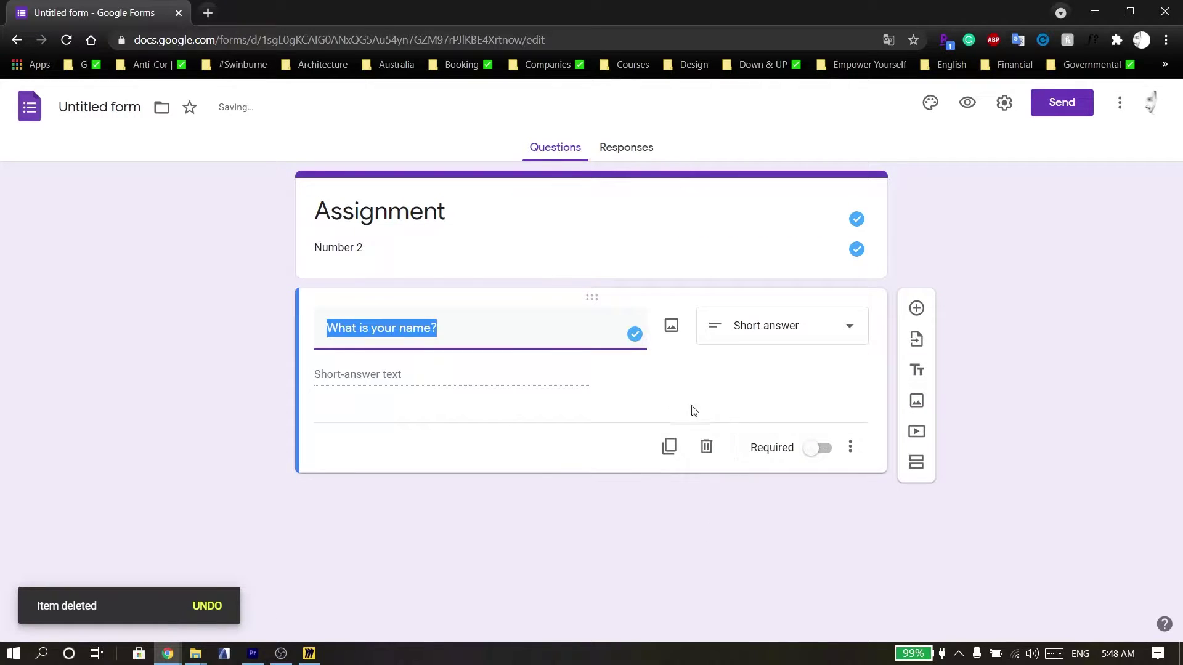
{"action": "left_click", "coordinate": [816, 454]}
{"action": "left_click", "coordinate": [817, 454]}
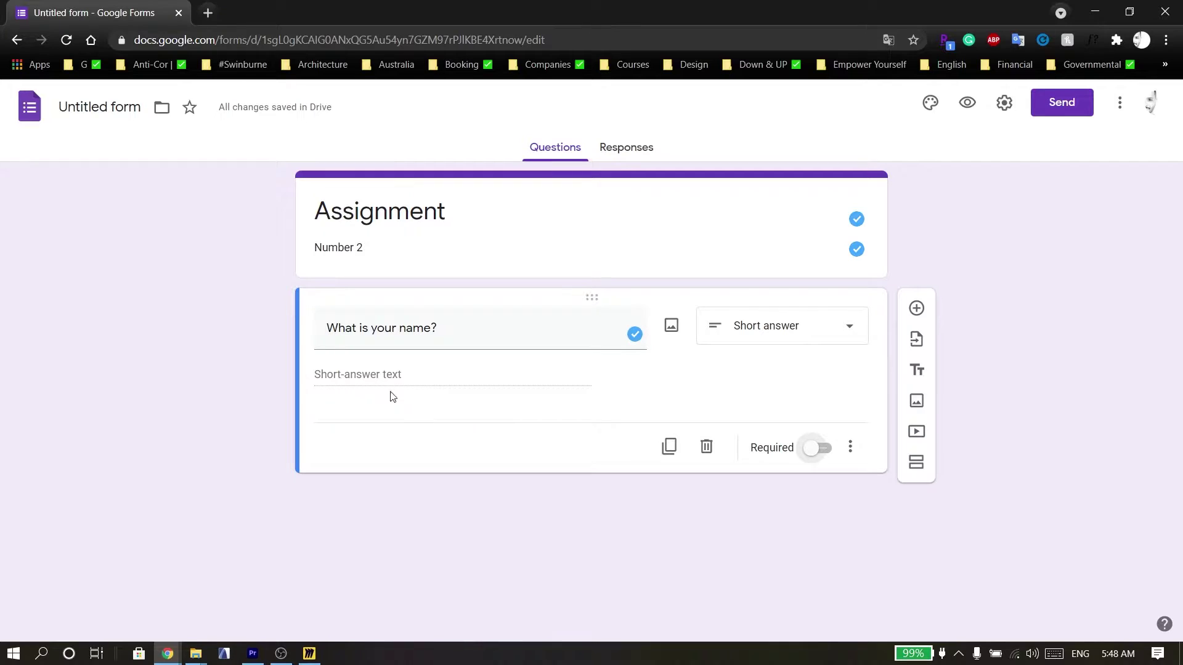
Add a description reading "Name" to the "What is your name?" question.
{"action": "left_click", "coordinate": [850, 446]}
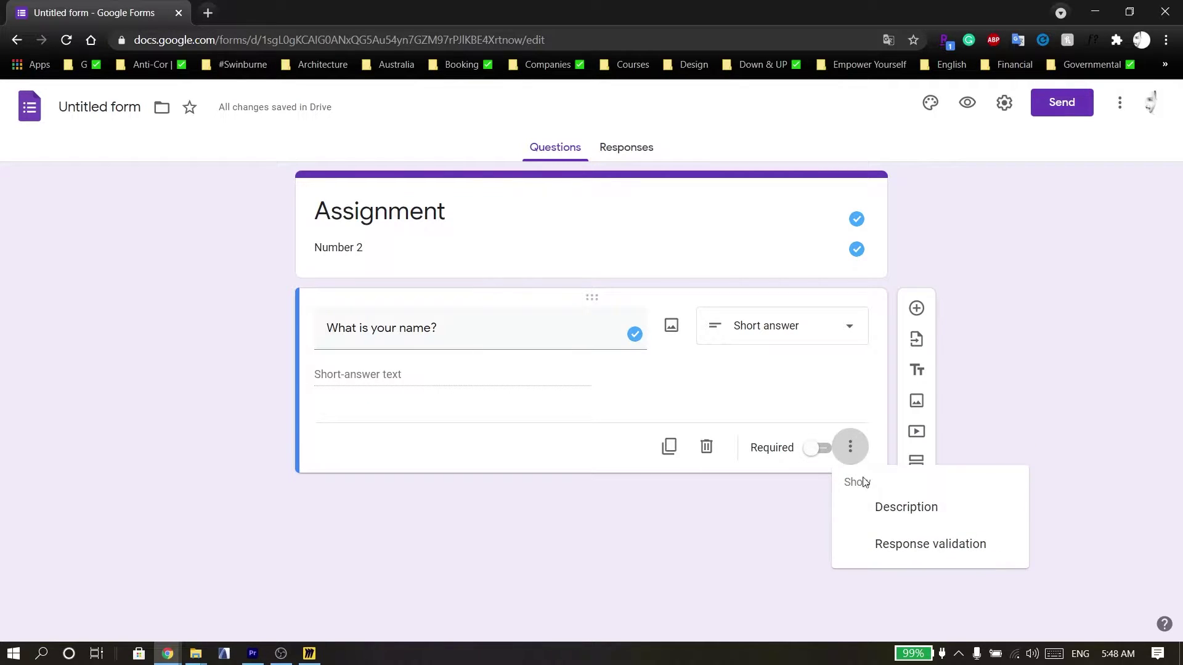
{"action": "left_click", "coordinate": [879, 507]}
{"action": "type", "text": "Name"}
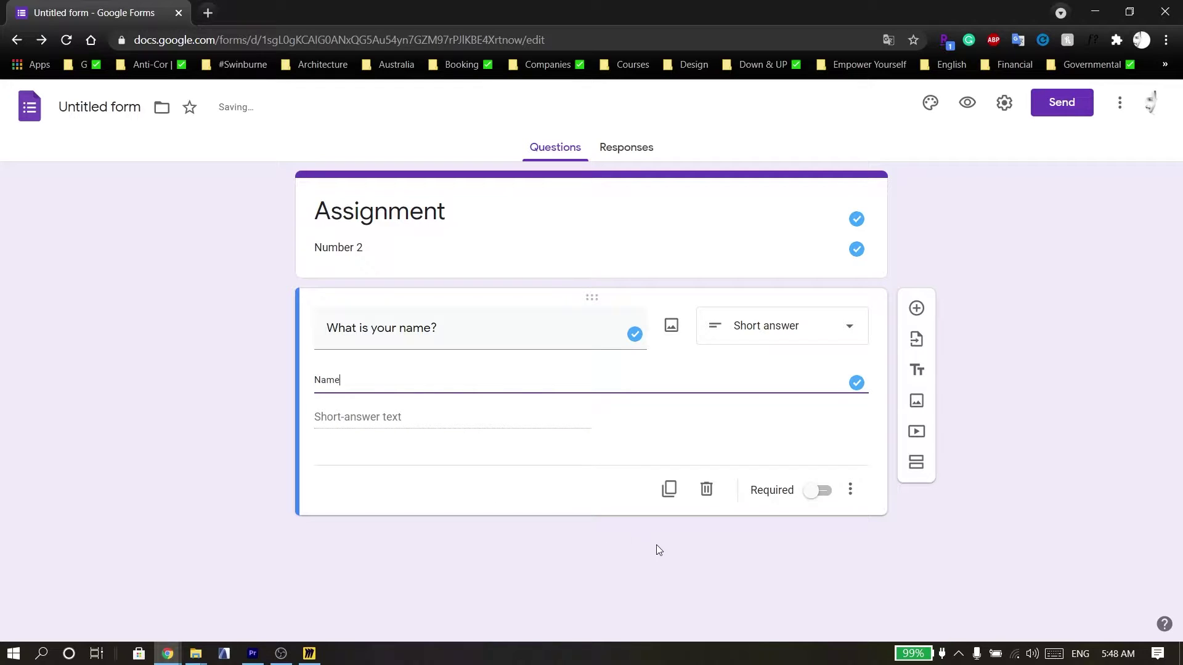
Add response validation to the "What is your name?" question, with the rule set to Text and Email.
{"action": "left_click", "coordinate": [850, 490]}
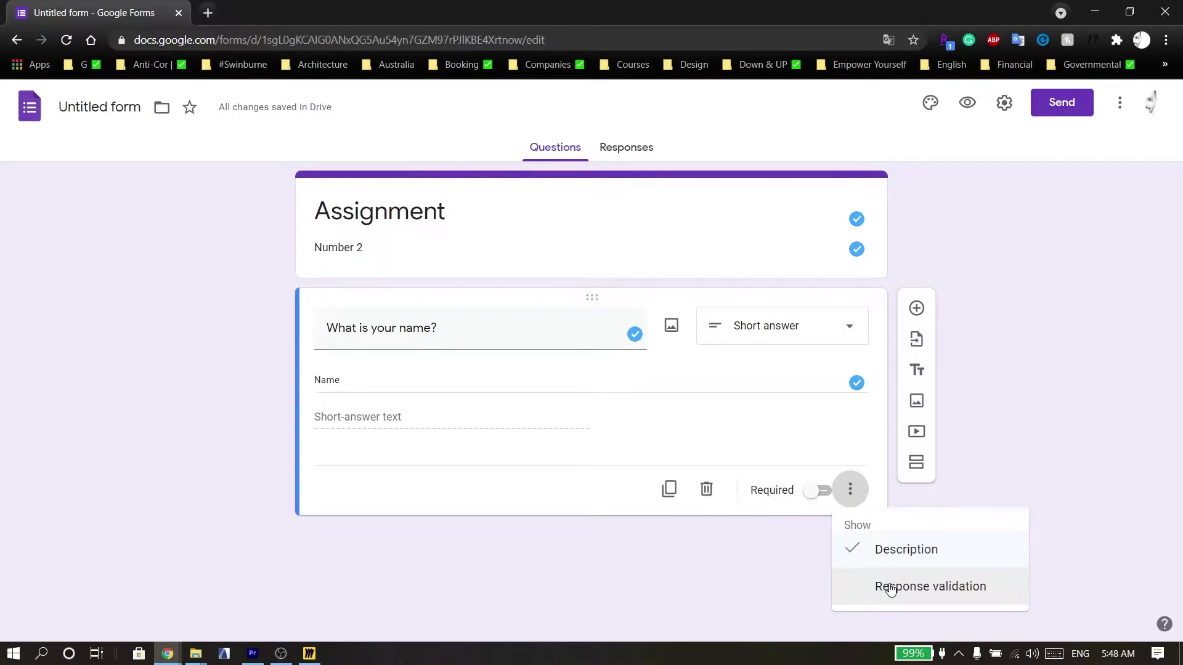
{"action": "left_click", "coordinate": [928, 590]}
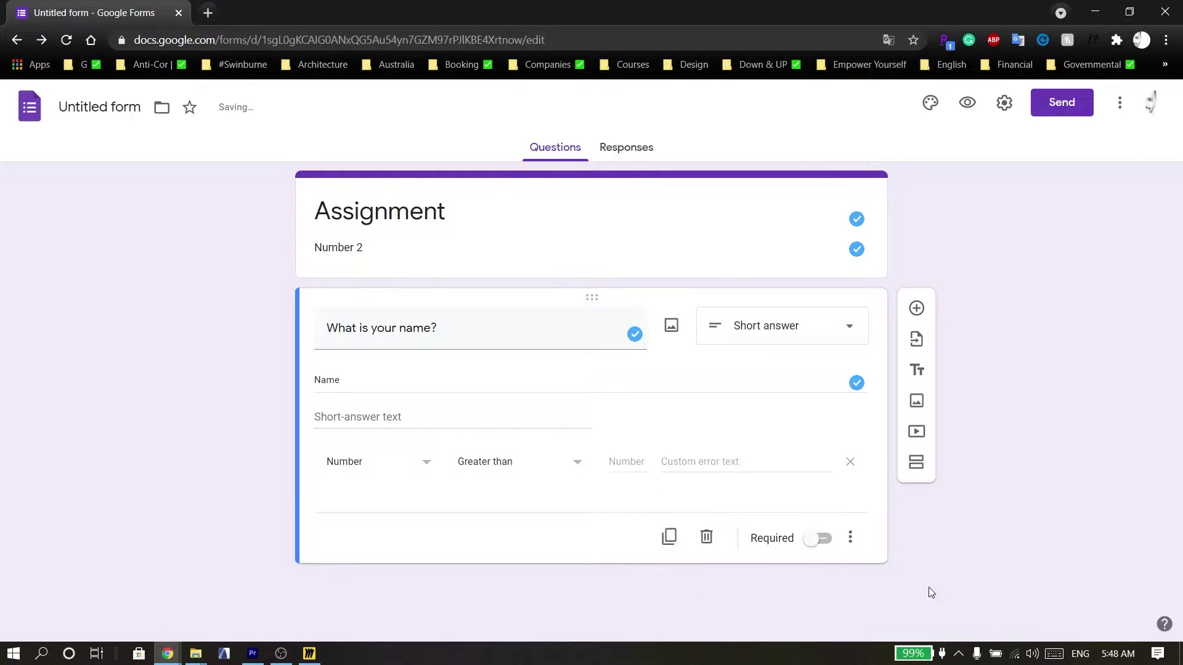
{"action": "left_click", "coordinate": [377, 470]}
{"action": "left_click", "coordinate": [372, 496]}
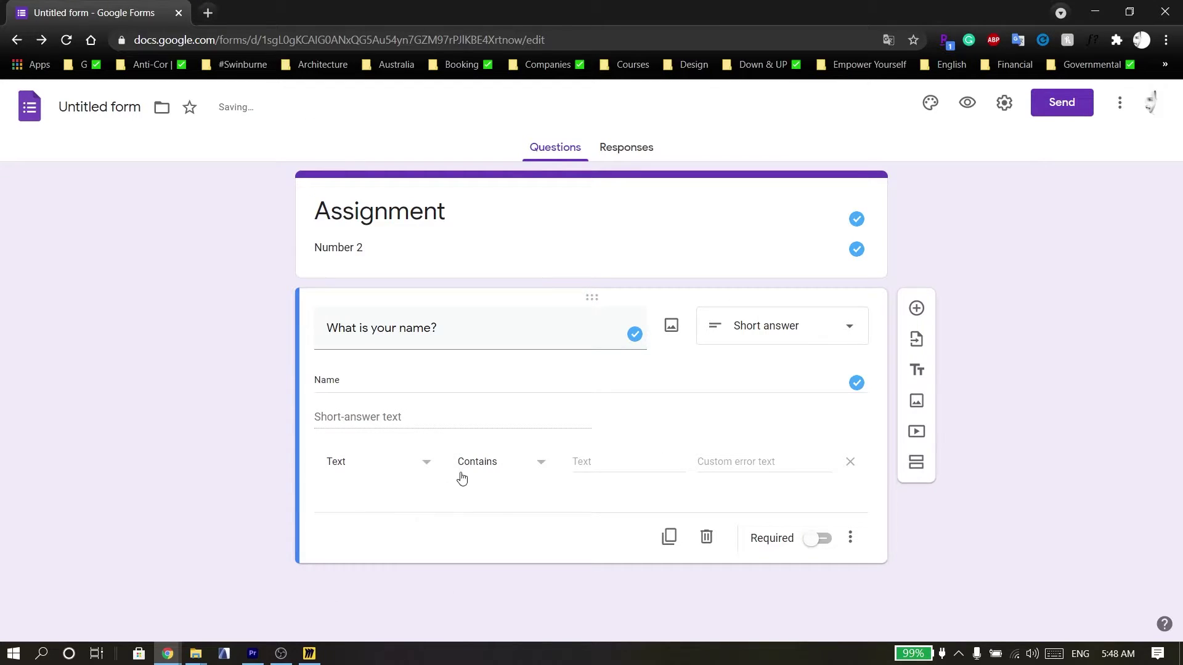
{"action": "left_click", "coordinate": [493, 462]}
{"action": "left_click", "coordinate": [533, 523]}
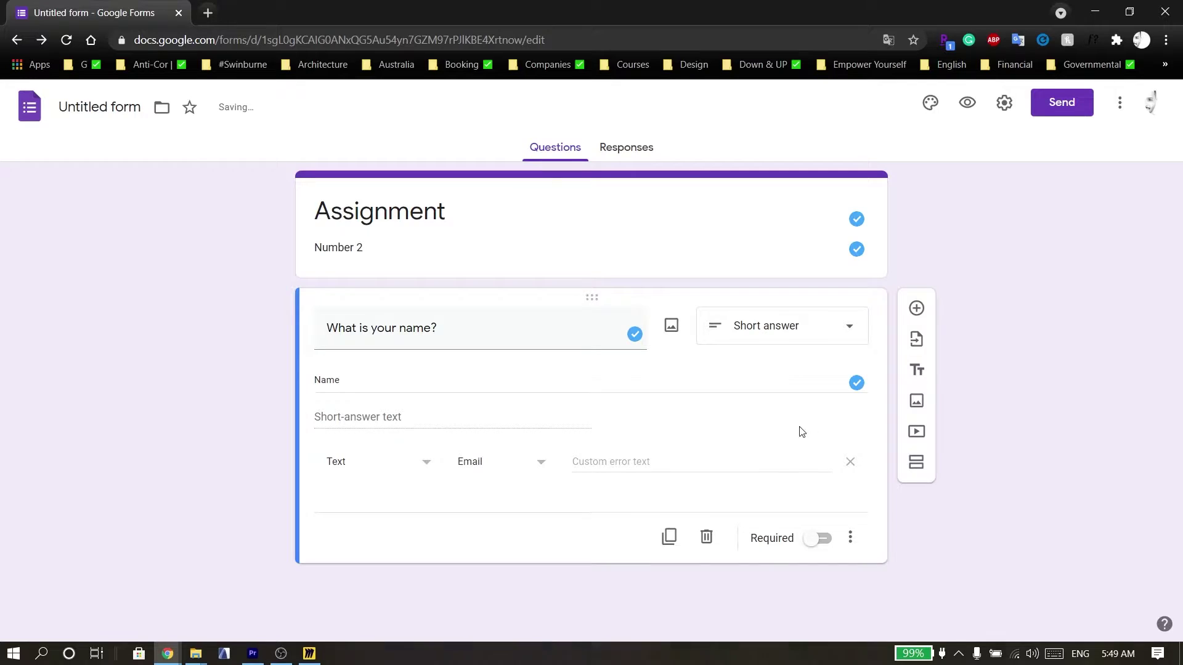
{"action": "key", "text": "shift+Tab"}
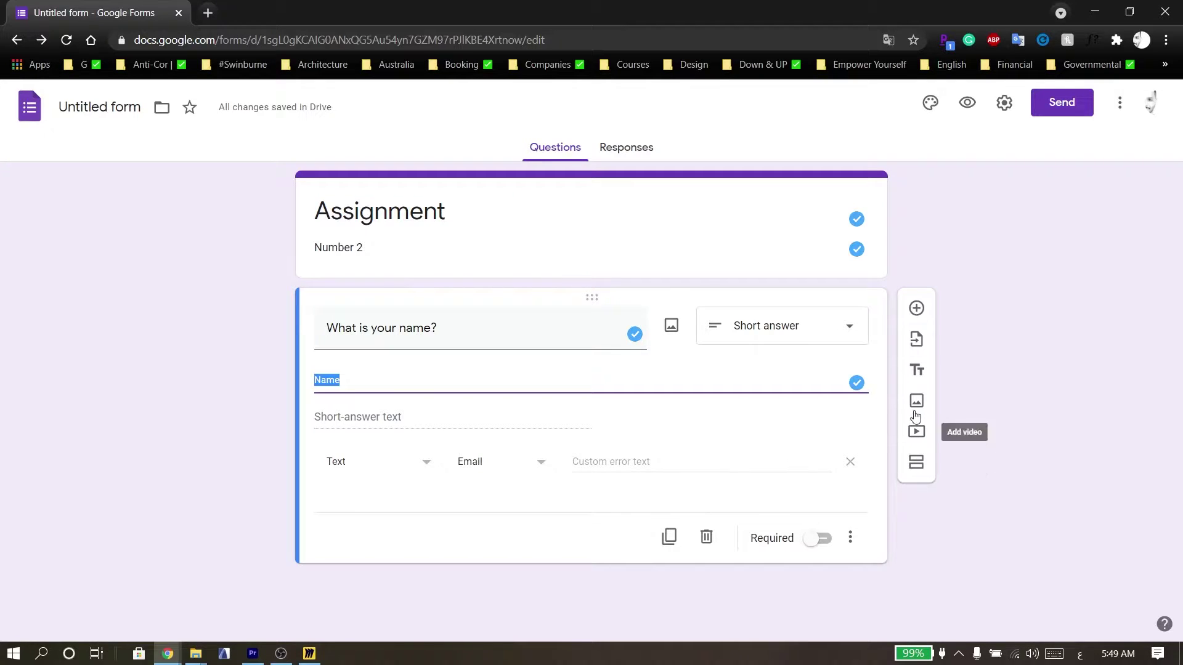
Look through the existing and previously selected forms offered for importing questions, and close the picker without importing.
{"action": "left_click", "coordinate": [918, 341]}
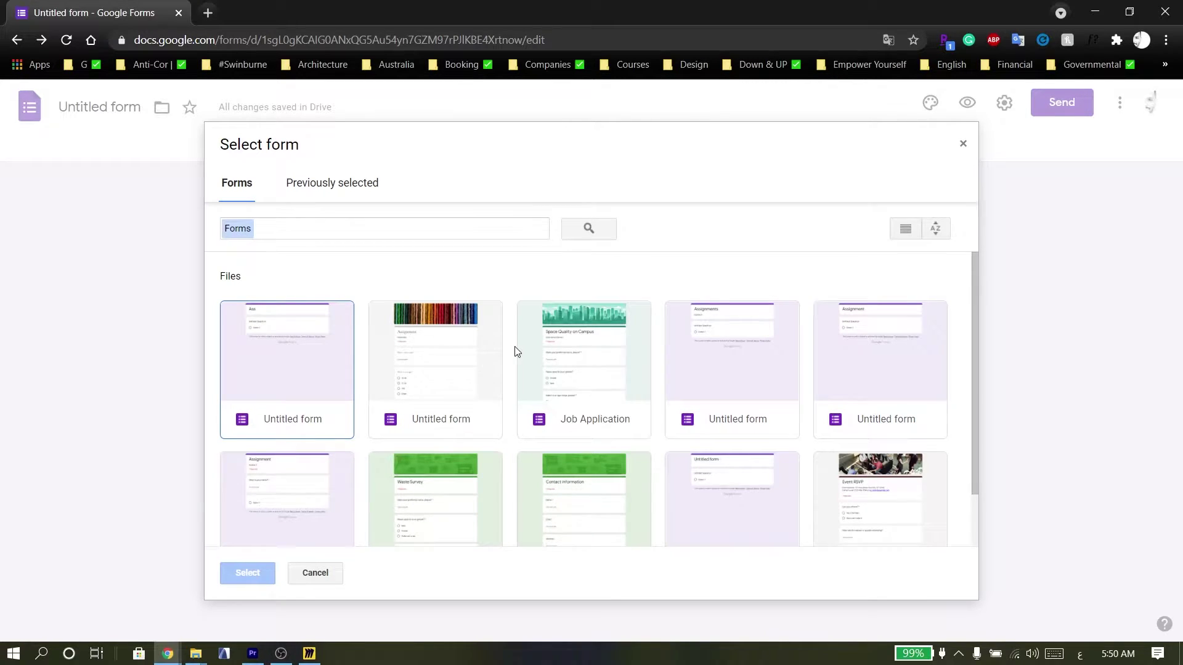
{"action": "scroll", "coordinate": [517, 357], "scroll_direction": "down", "scroll_amount": 1}
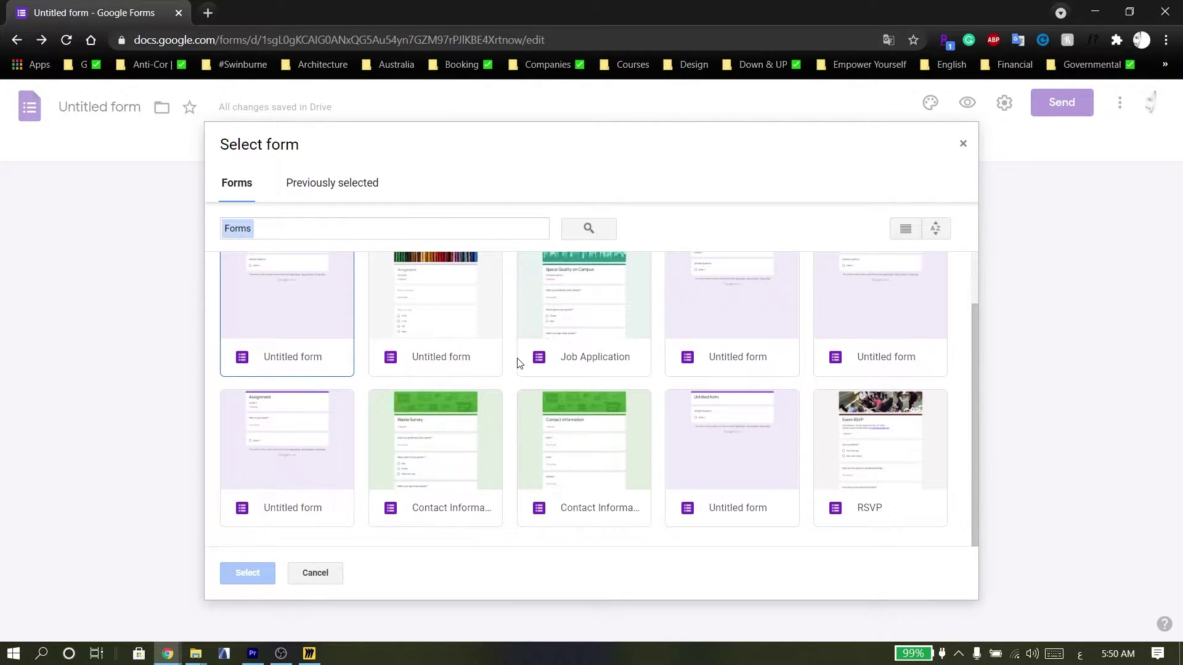
{"action": "left_click", "coordinate": [336, 183]}
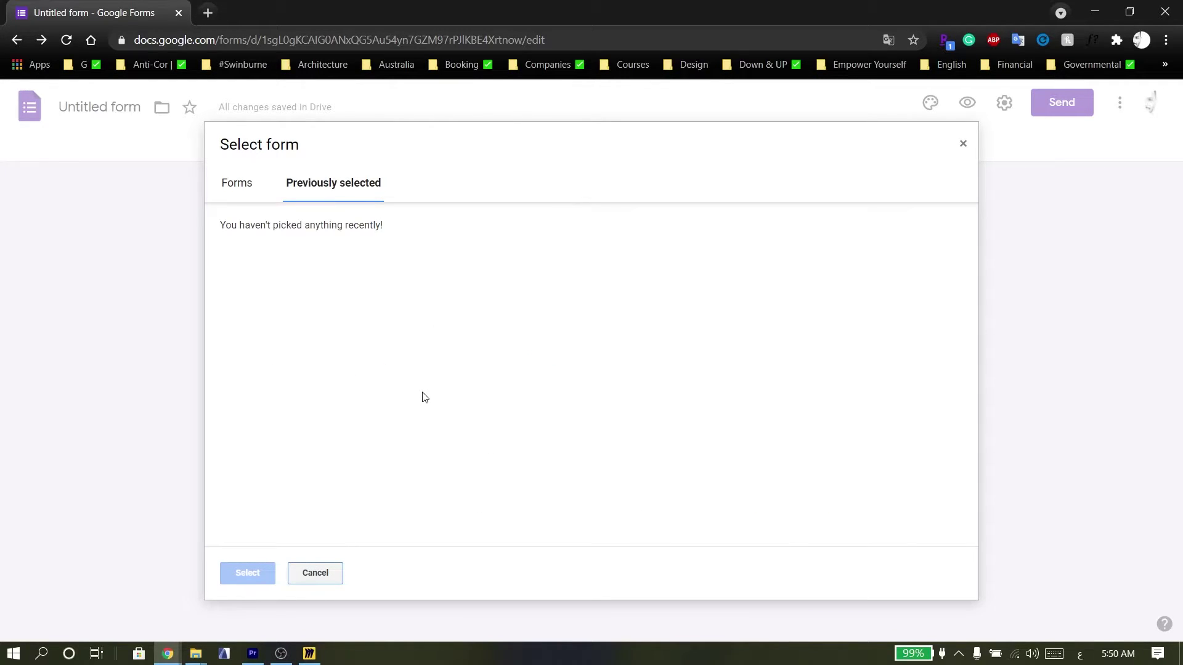
{"action": "left_click", "coordinate": [963, 145]}
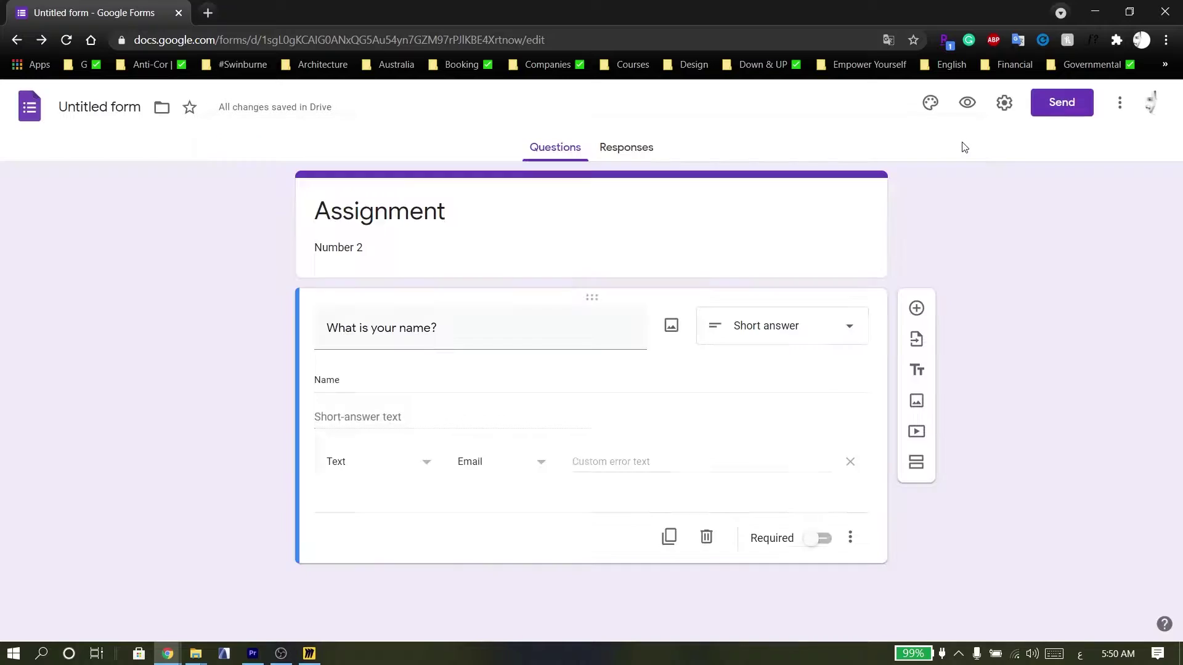
Add a title and description block, and look through the image sources from Camera to Google Image Search without inserting an image.
{"action": "left_click", "coordinate": [917, 369]}
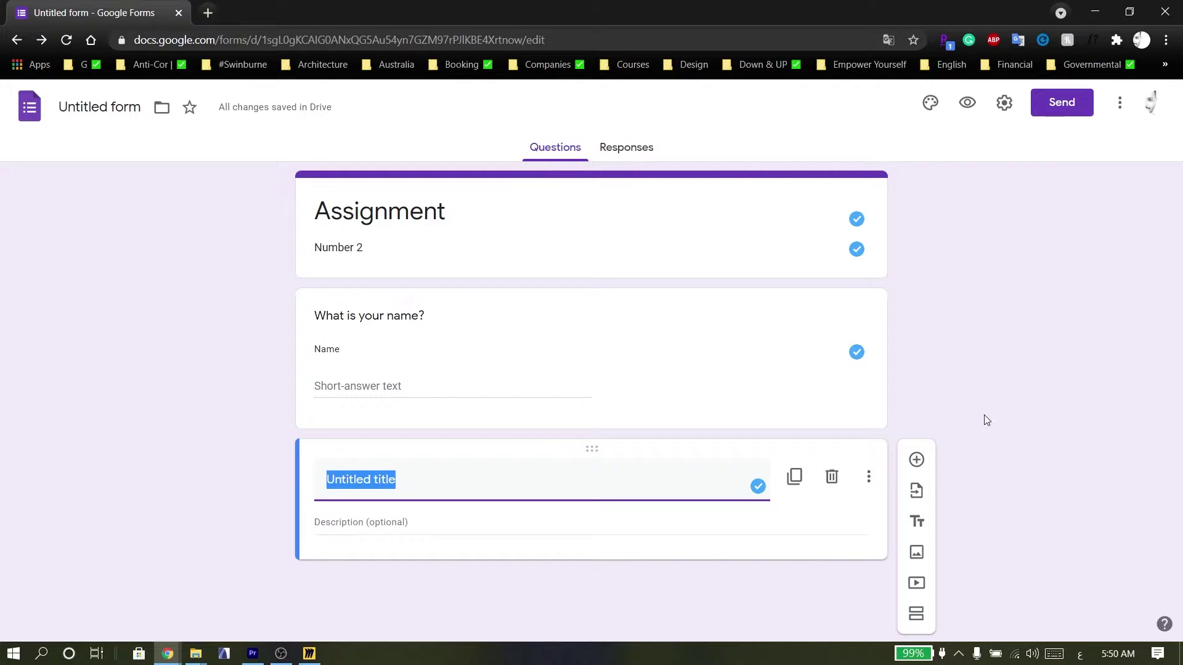
{"action": "left_click", "coordinate": [918, 554]}
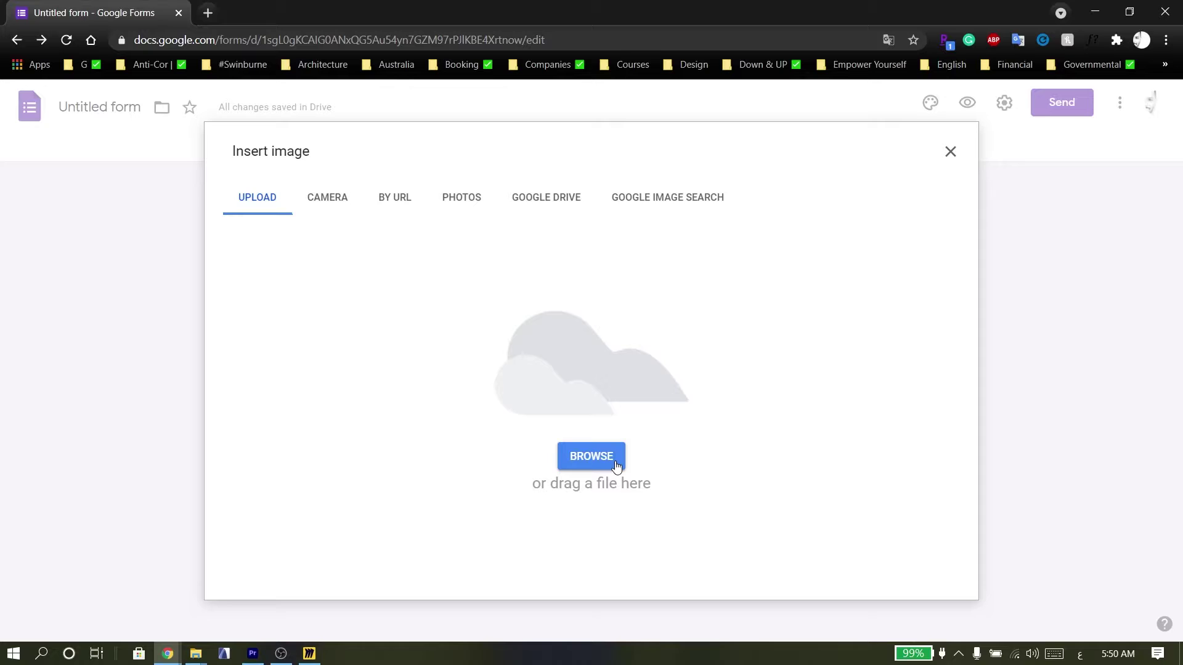
{"action": "left_click", "coordinate": [338, 205]}
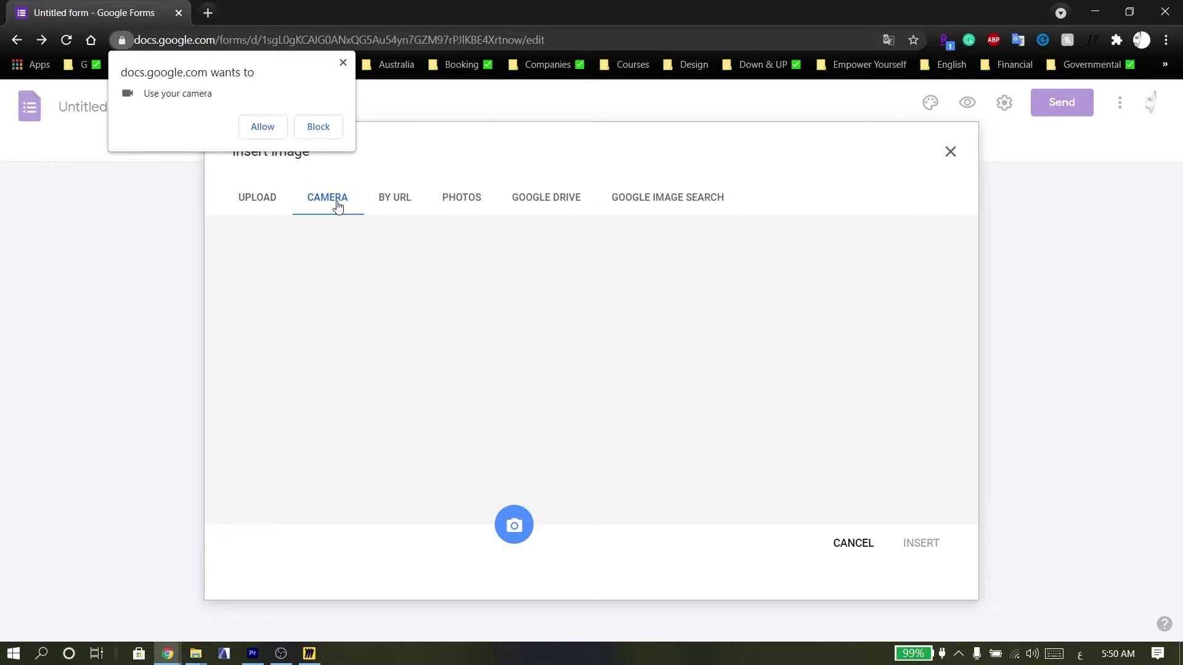
{"action": "left_click", "coordinate": [343, 63]}
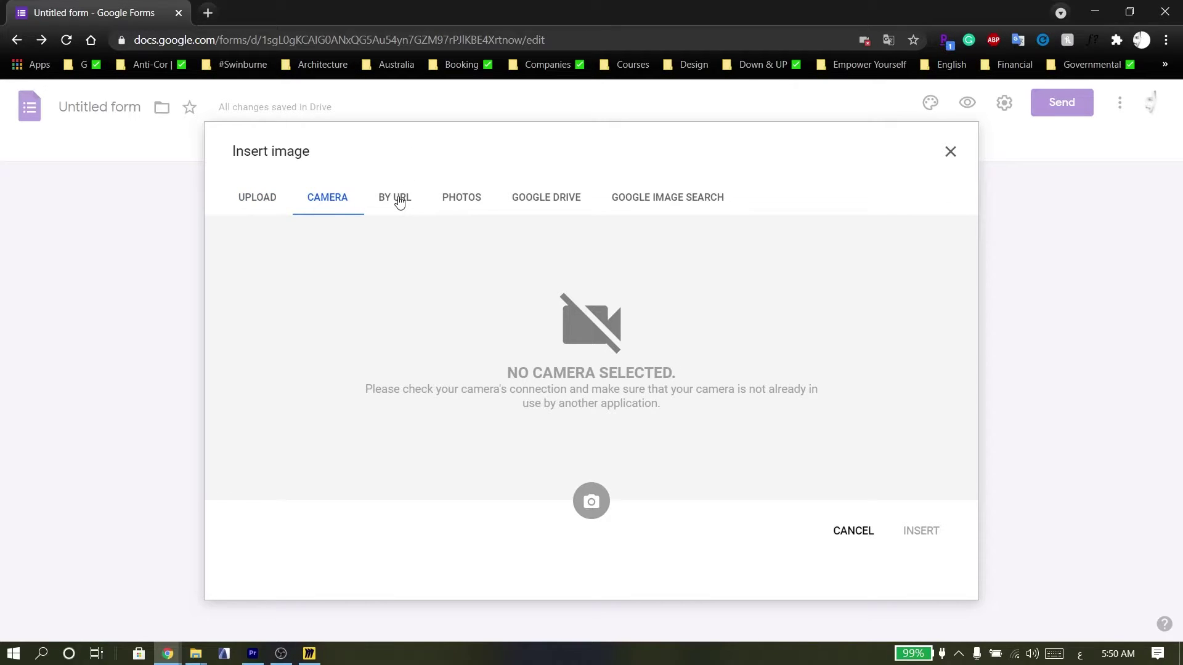
{"action": "left_click", "coordinate": [399, 202]}
{"action": "left_click", "coordinate": [483, 197]}
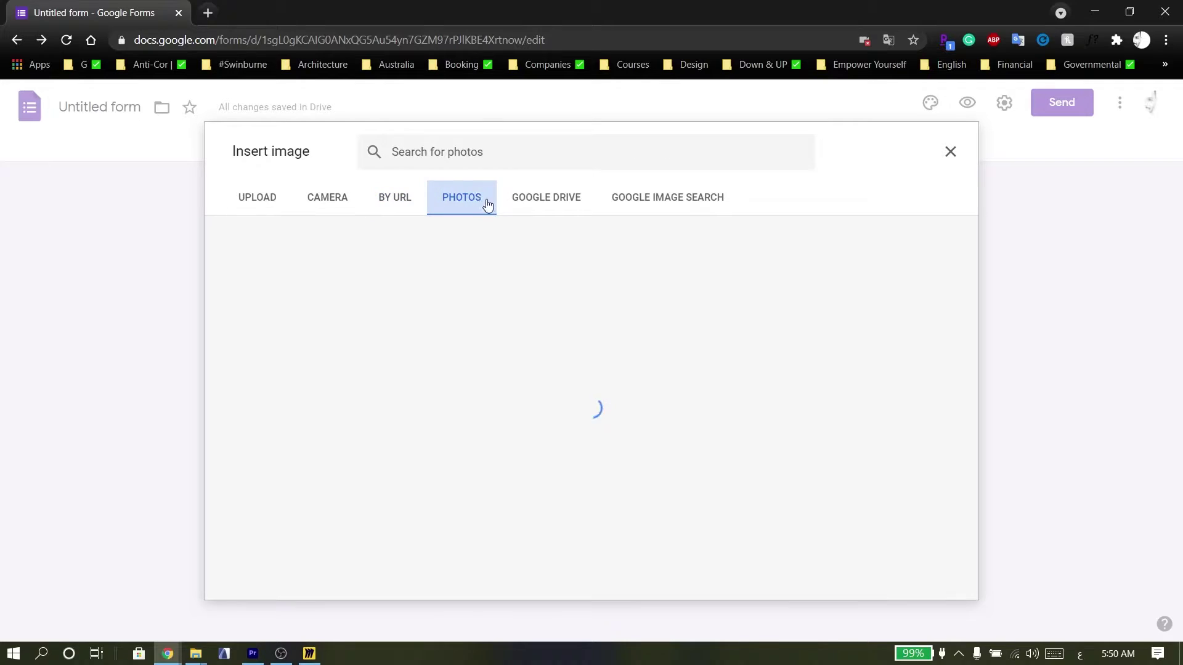
{"action": "left_click", "coordinate": [575, 203]}
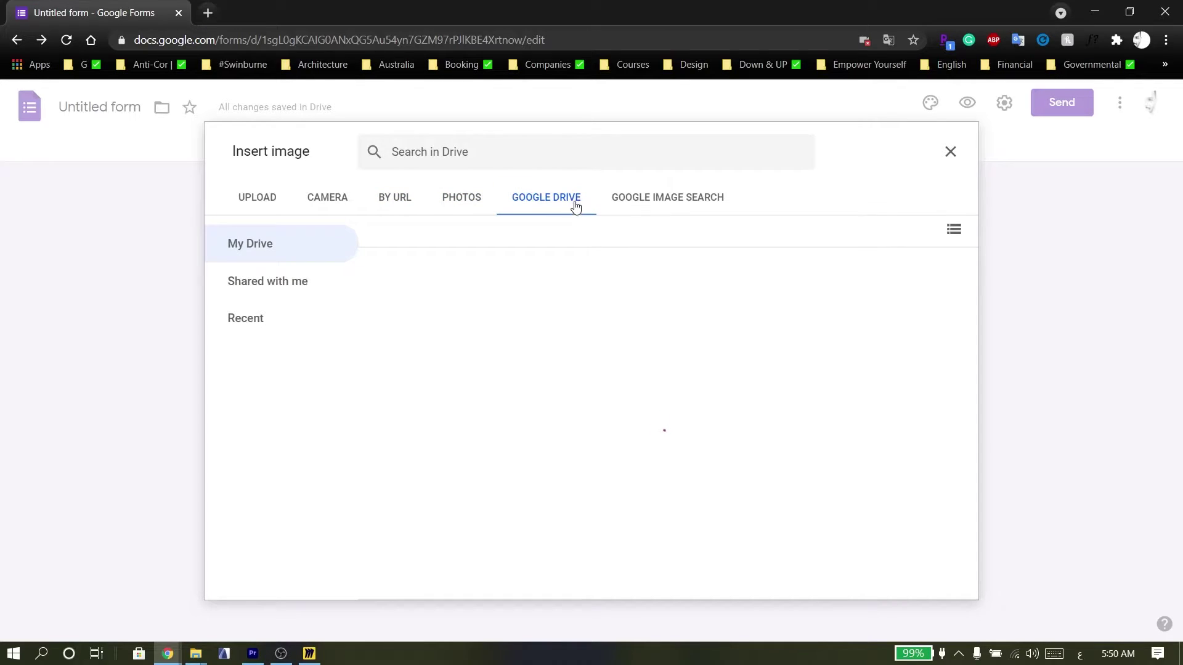
{"action": "left_click", "coordinate": [663, 200]}
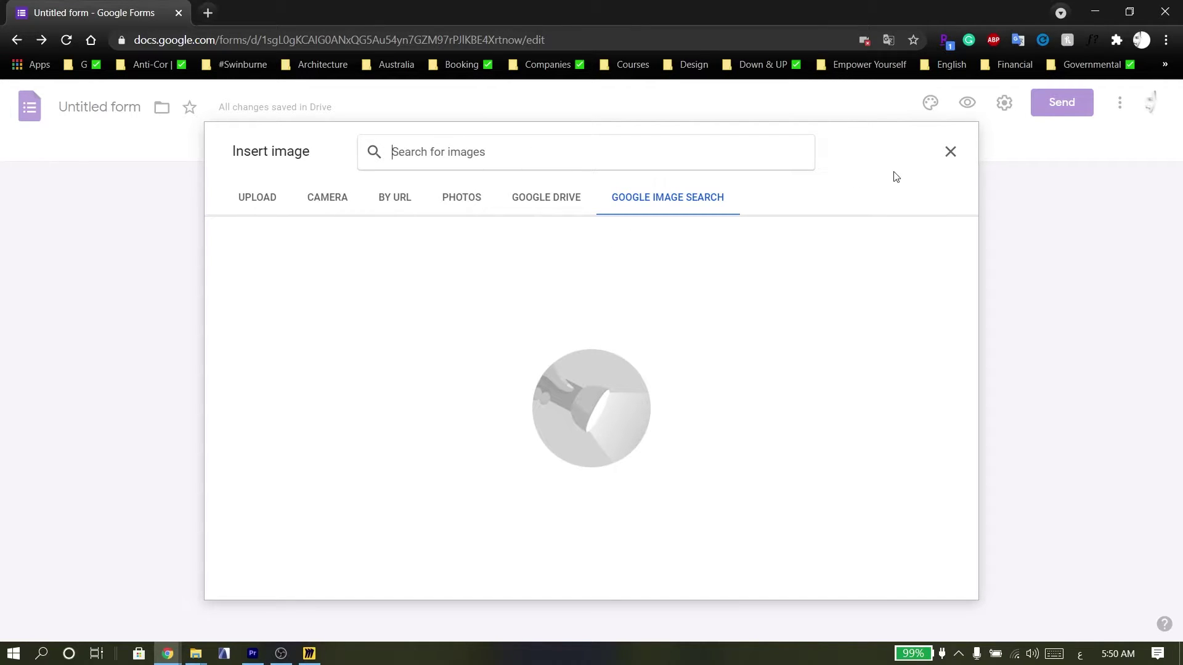
{"action": "left_click", "coordinate": [950, 154]}
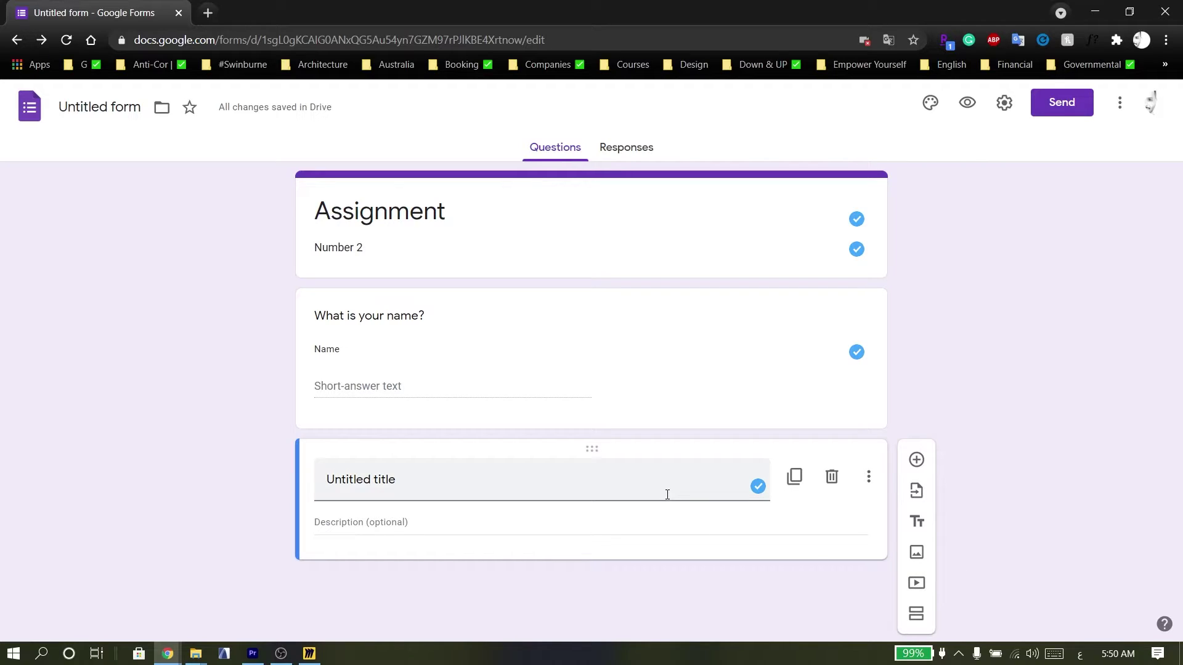
Look at the YouTube search and URL options for adding a video, and delete the untitled title block.
{"action": "left_click", "coordinate": [916, 583]}
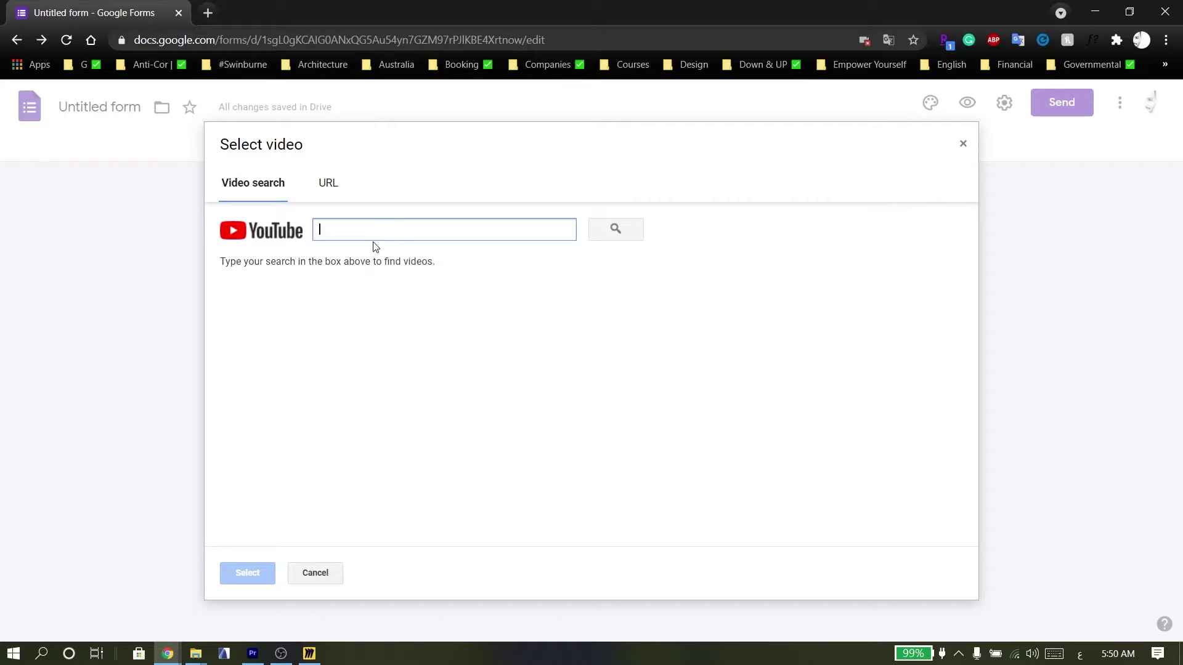
{"action": "left_click", "coordinate": [330, 185]}
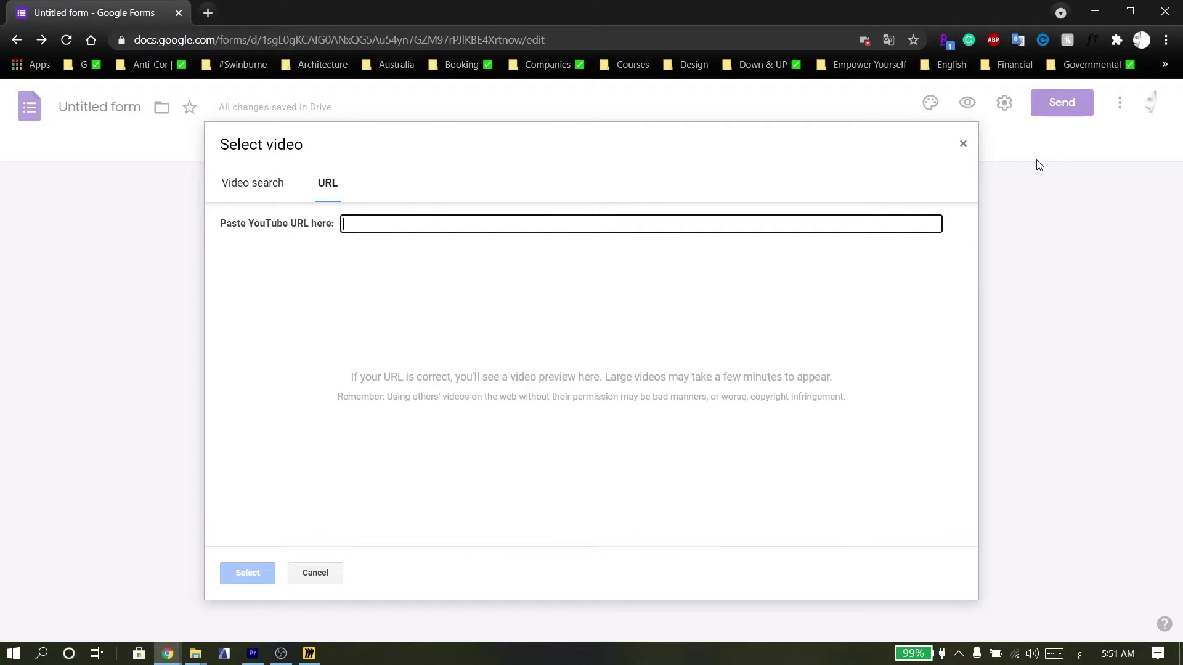
{"action": "left_click", "coordinate": [965, 145]}
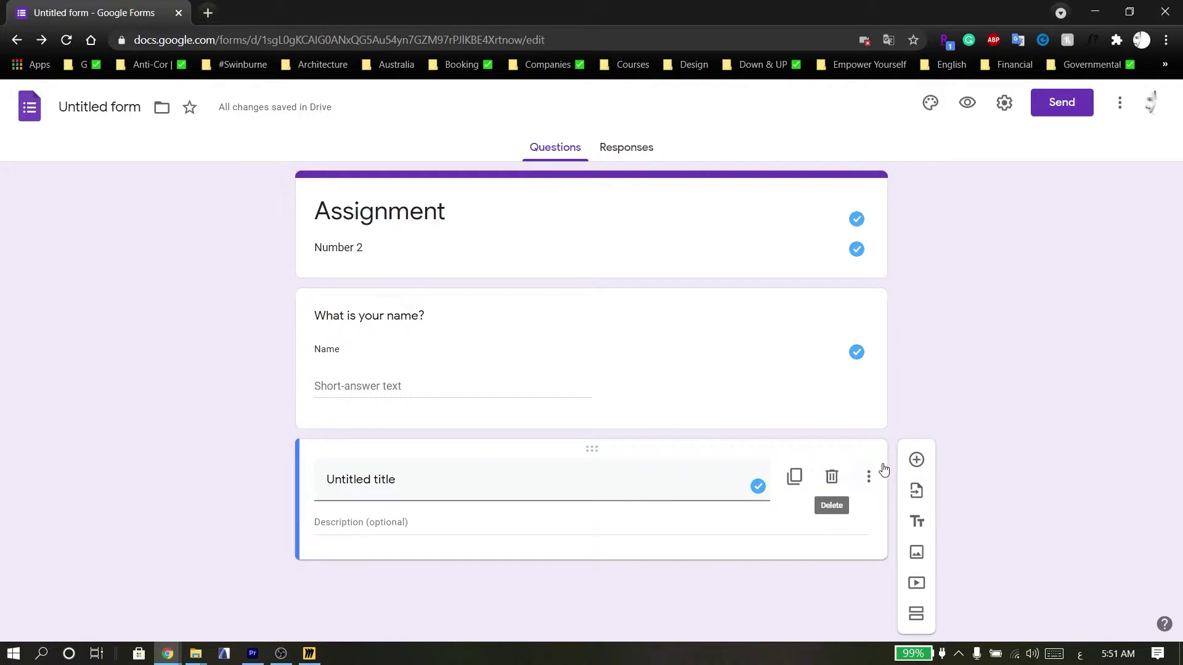
{"action": "left_click", "coordinate": [832, 477]}
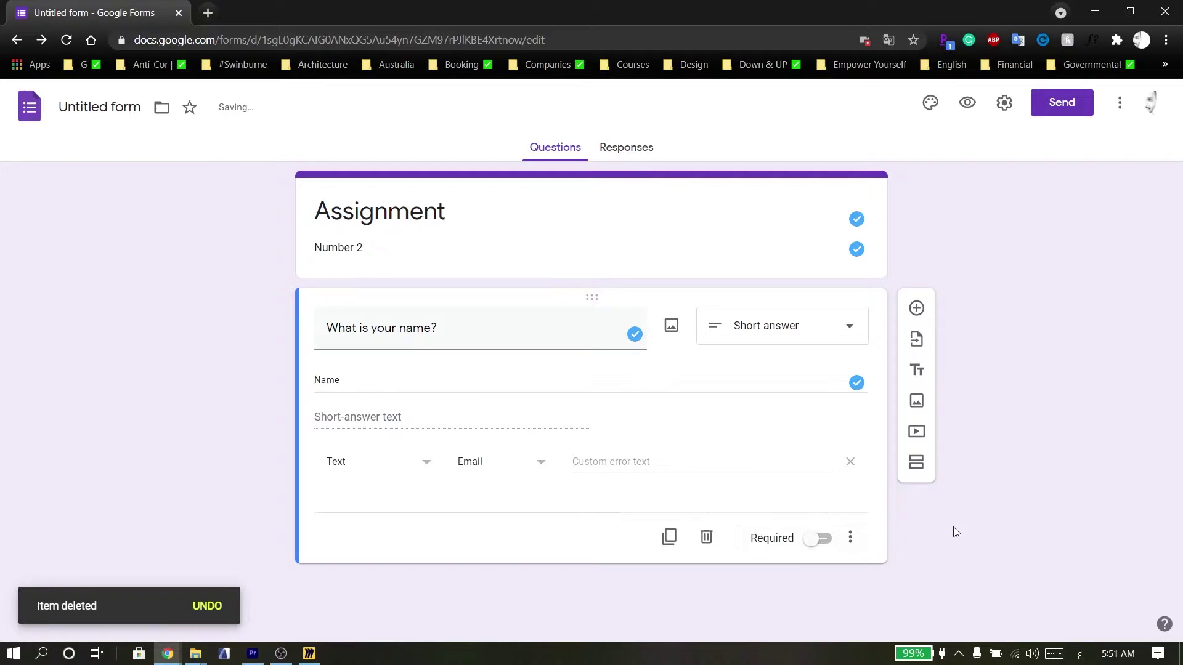
Make the name question required and add a second question reading "What is your age?".
{"action": "left_click", "coordinate": [822, 539]}
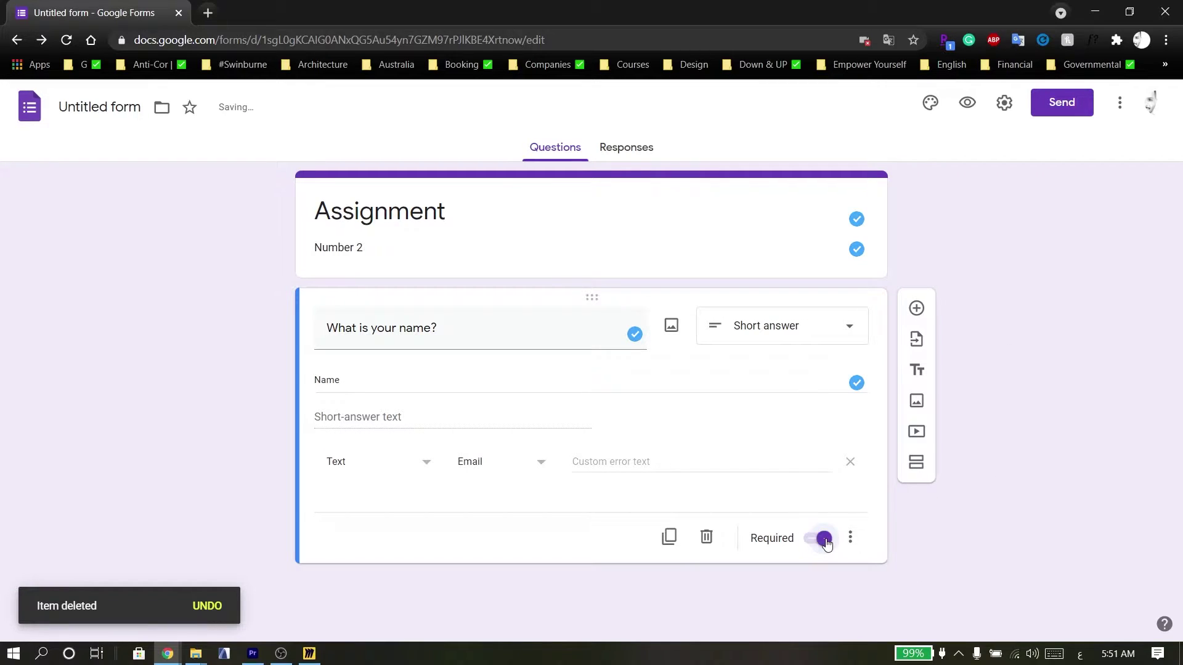
{"action": "left_click", "coordinate": [917, 309]}
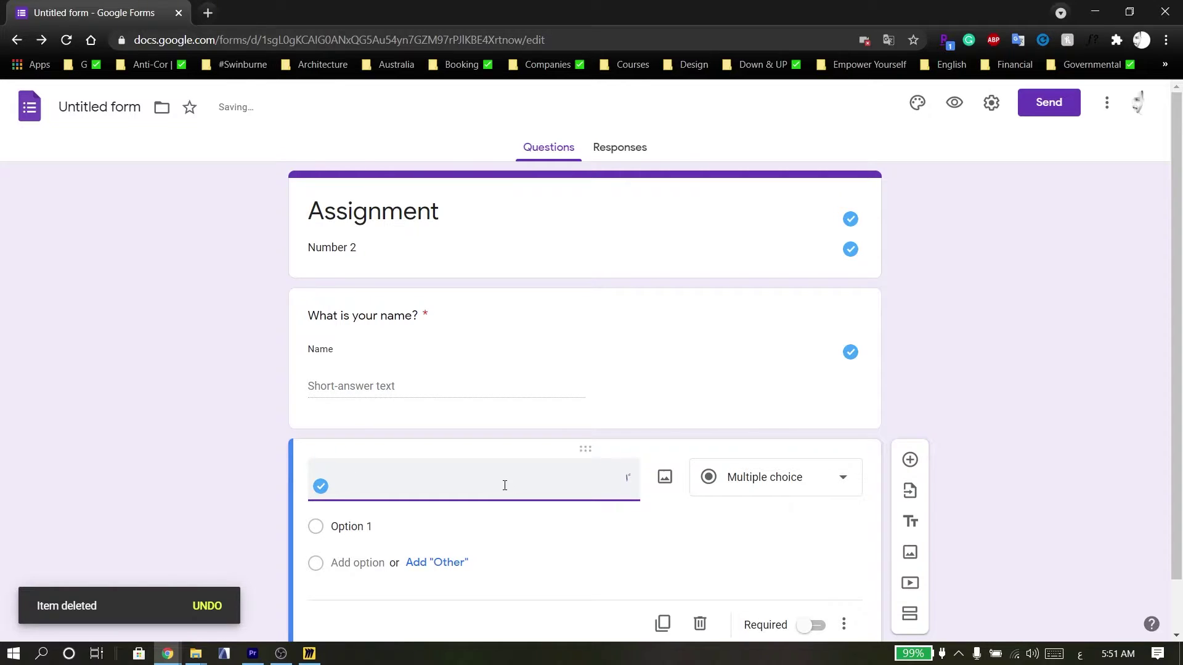
{"action": "key", "text": "alt+shift"}
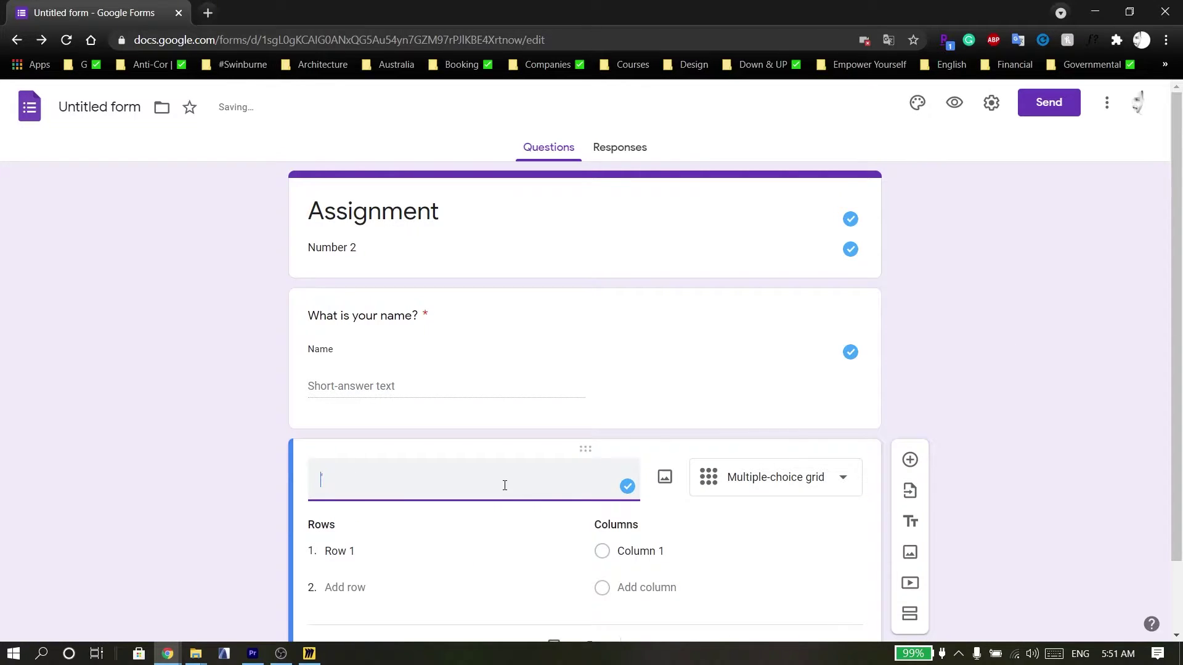
{"action": "key", "text": "alt+shift"}
{"action": "key", "text": "alt+shift"}
{"action": "type", "text": "what is you"}
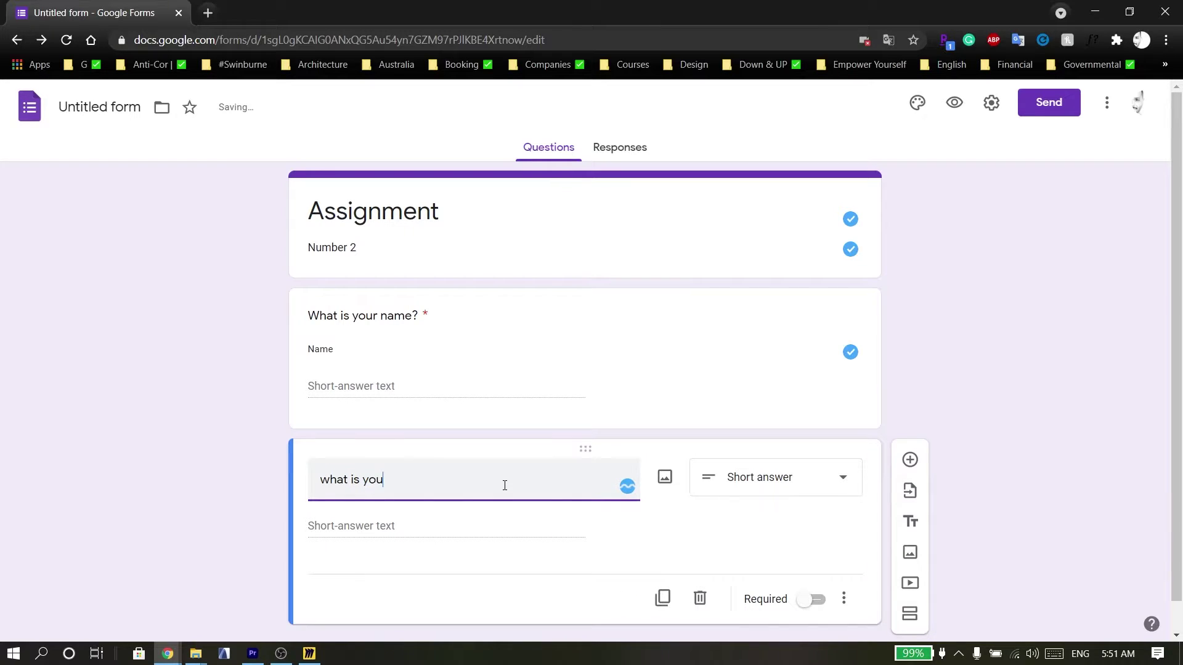
{"action": "type", "text": "r age?"}
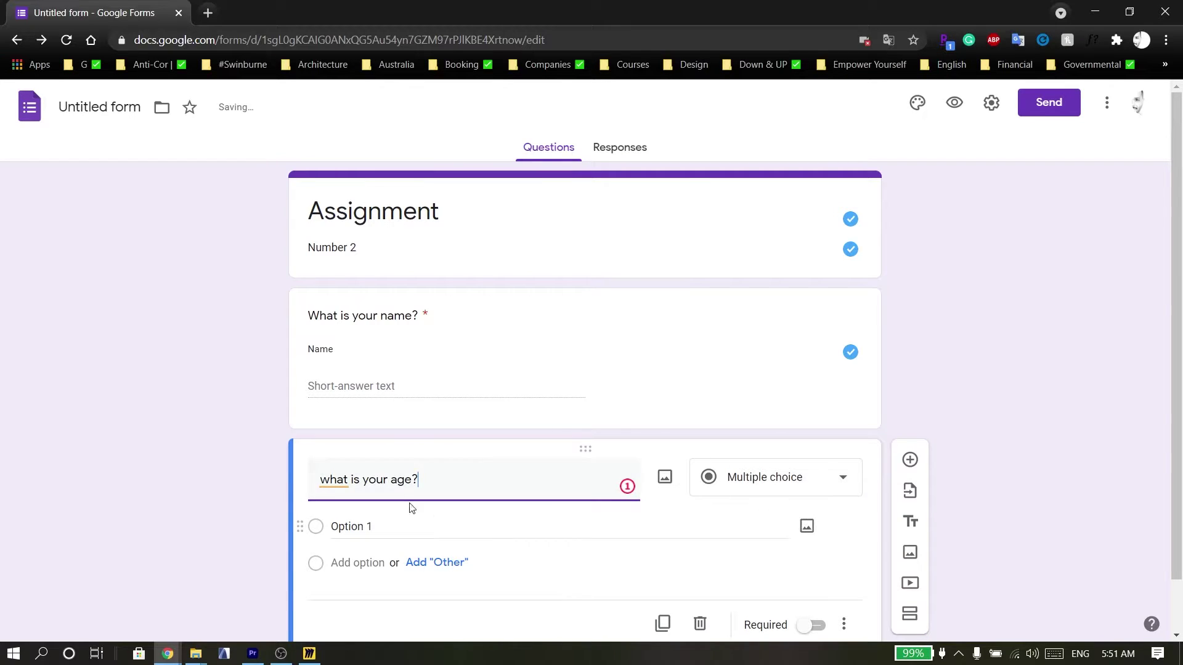
{"action": "left_click", "coordinate": [331, 480]}
{"action": "key", "text": "Escape"}
{"action": "key", "text": "BackSpace"}
{"action": "type", "text": "W"}
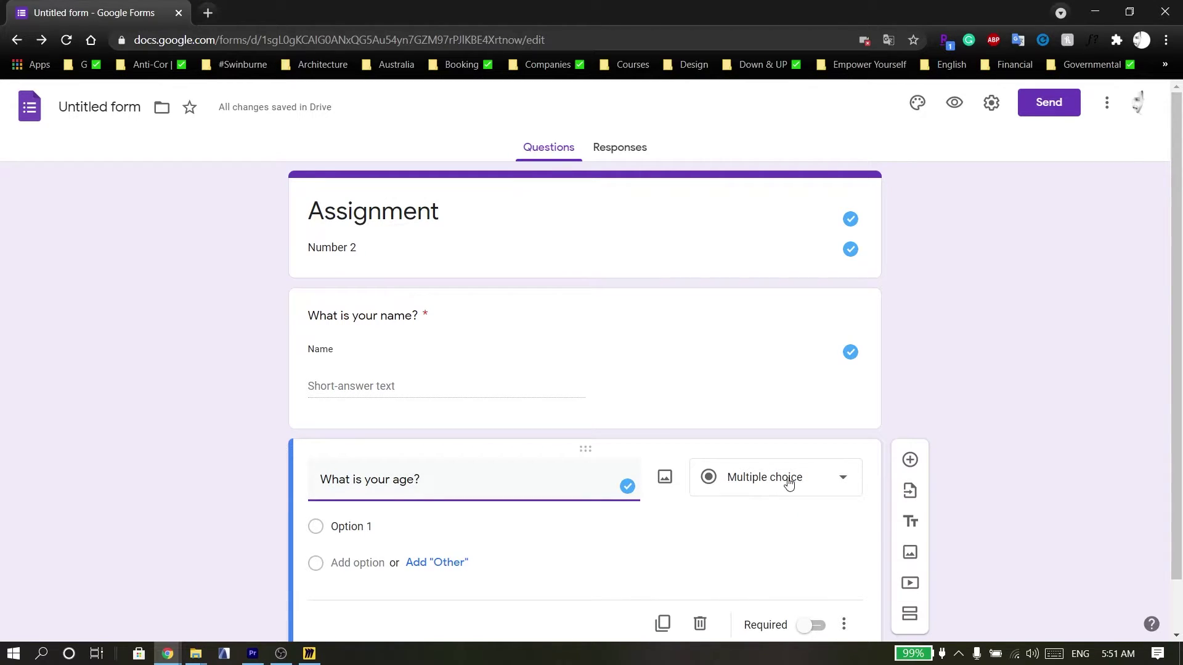
Keep the age question as Multiple choice and give it the options 10-20, 20-30, +30 and Other.
{"action": "left_click", "coordinate": [791, 482]}
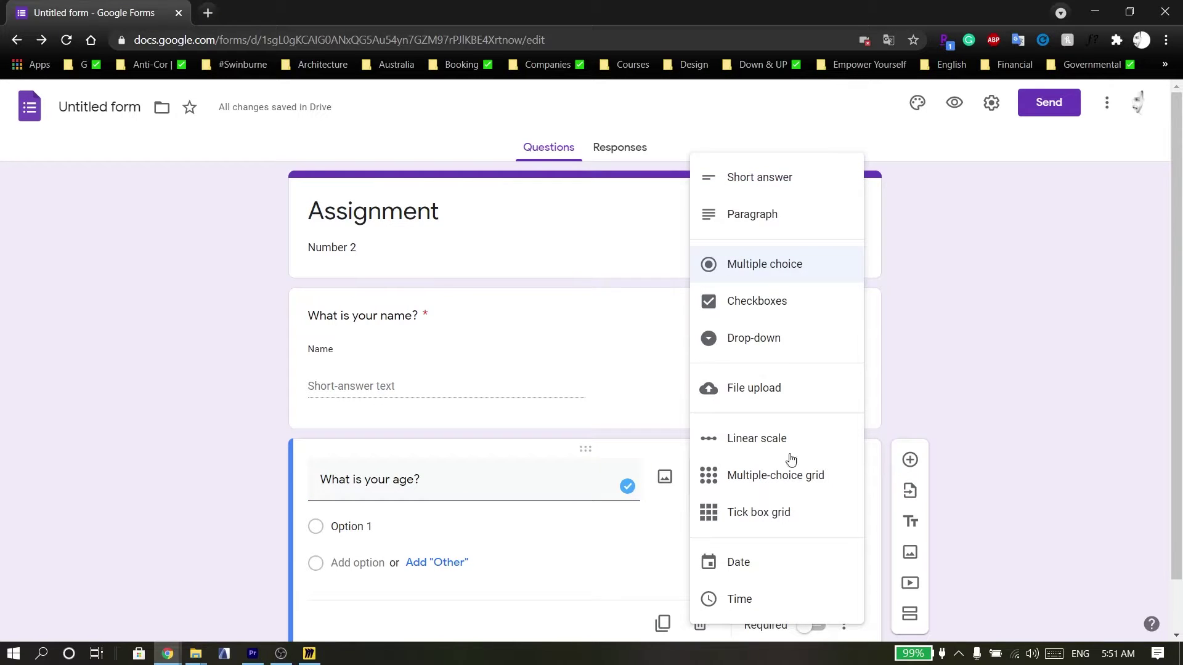
{"action": "left_click", "coordinate": [767, 266]}
{"action": "left_click", "coordinate": [345, 525]}
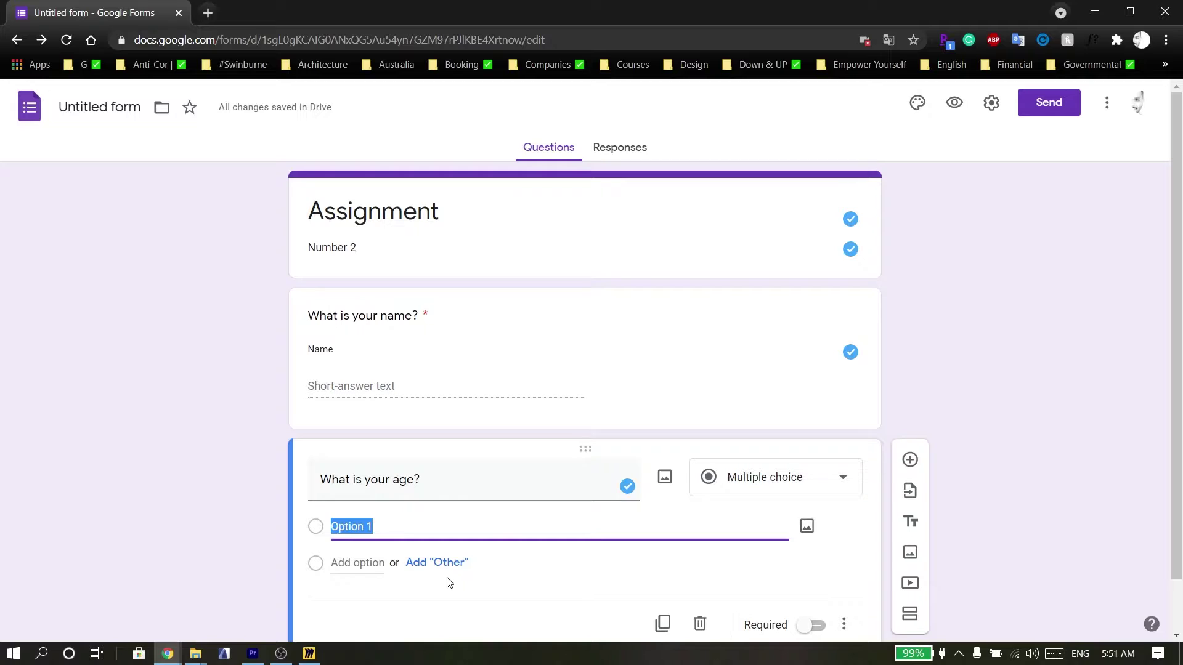
{"action": "type", "text": "10-20"}
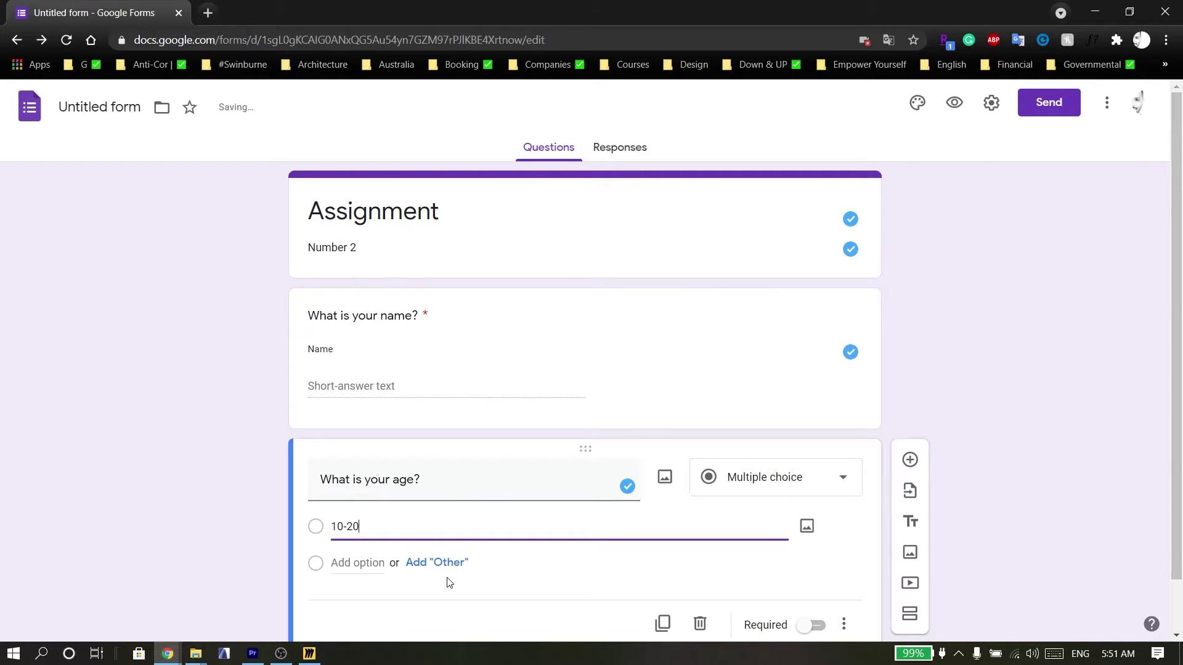
{"action": "left_click", "coordinate": [348, 563]}
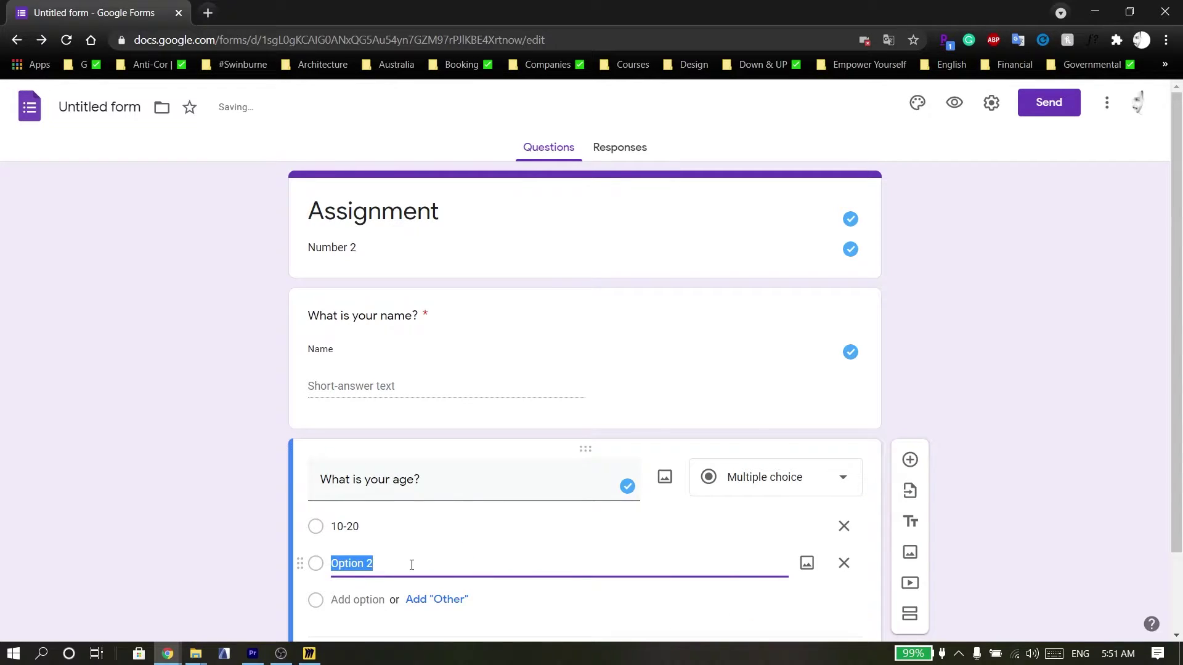
{"action": "type", "text": "20-30"}
{"action": "left_click", "coordinate": [353, 602]}
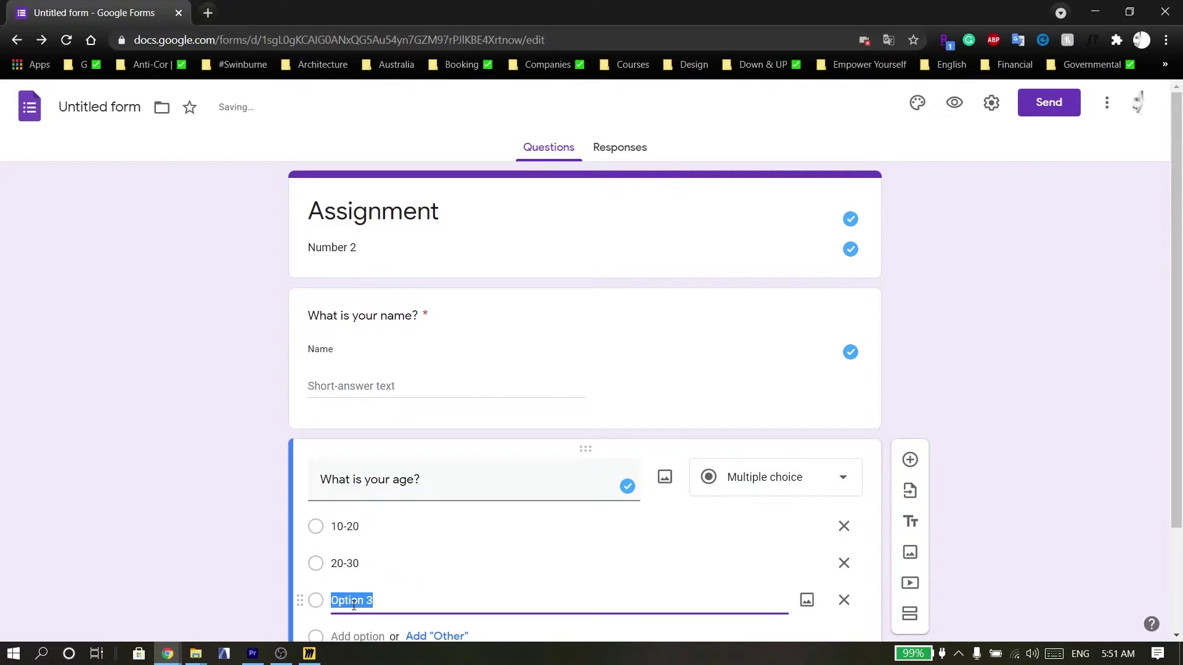
{"action": "type", "text": "+30"}
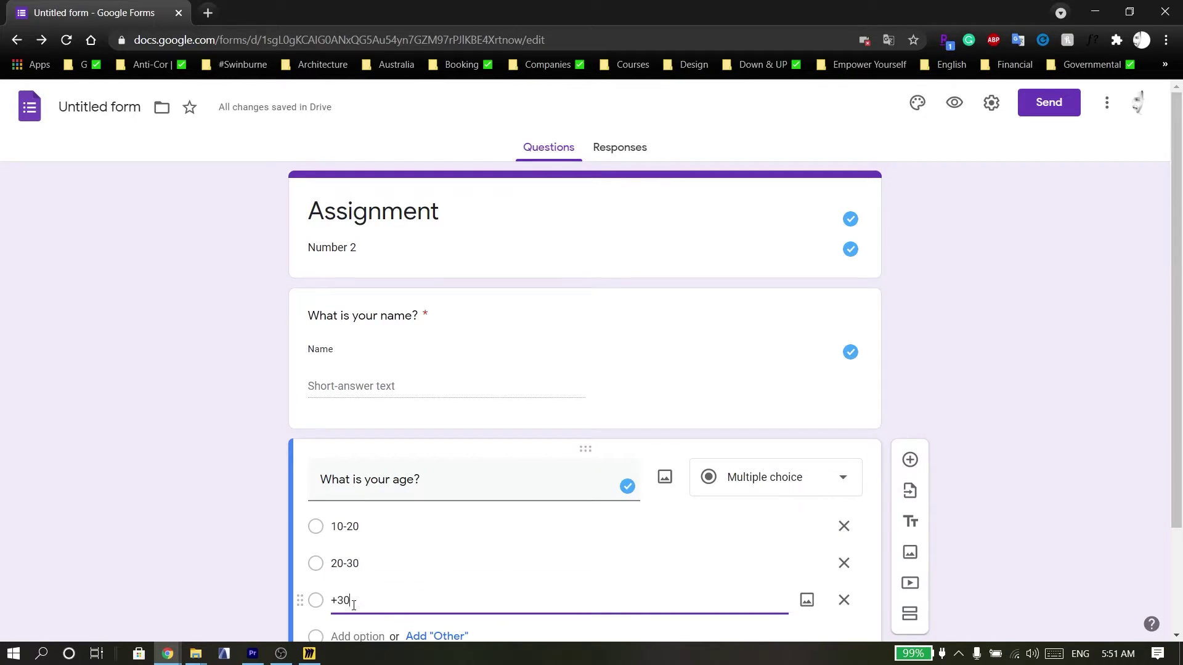
{"action": "scroll", "coordinate": [448, 587], "scroll_direction": "down", "scroll_amount": 2}
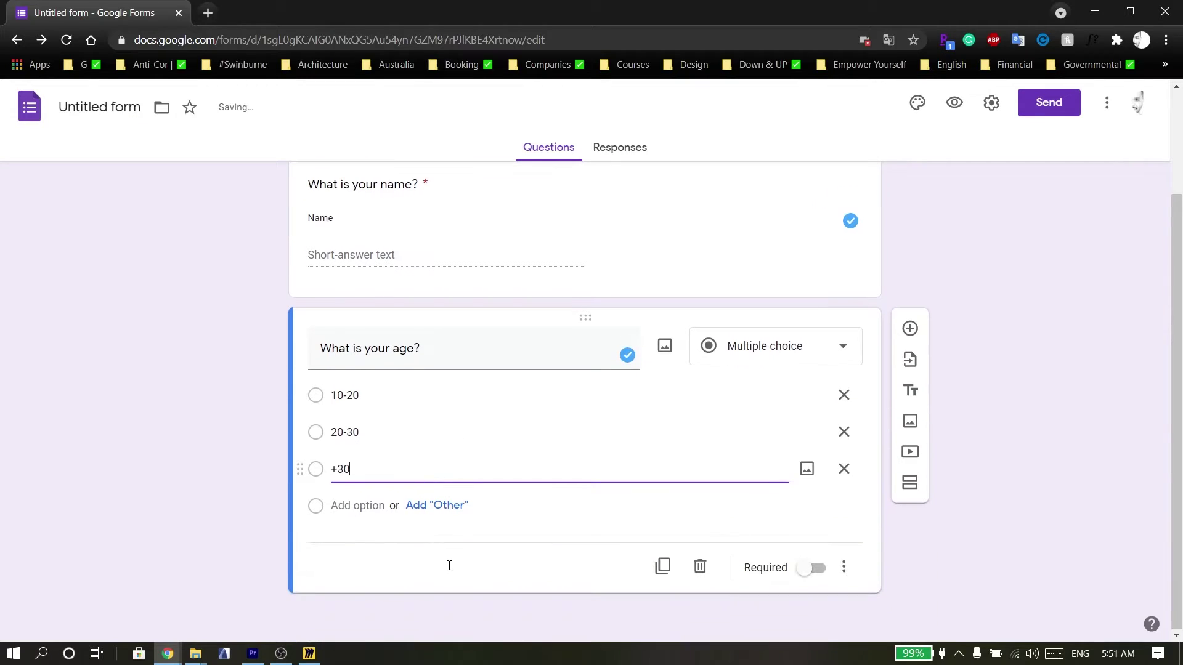
{"action": "left_click", "coordinate": [438, 506]}
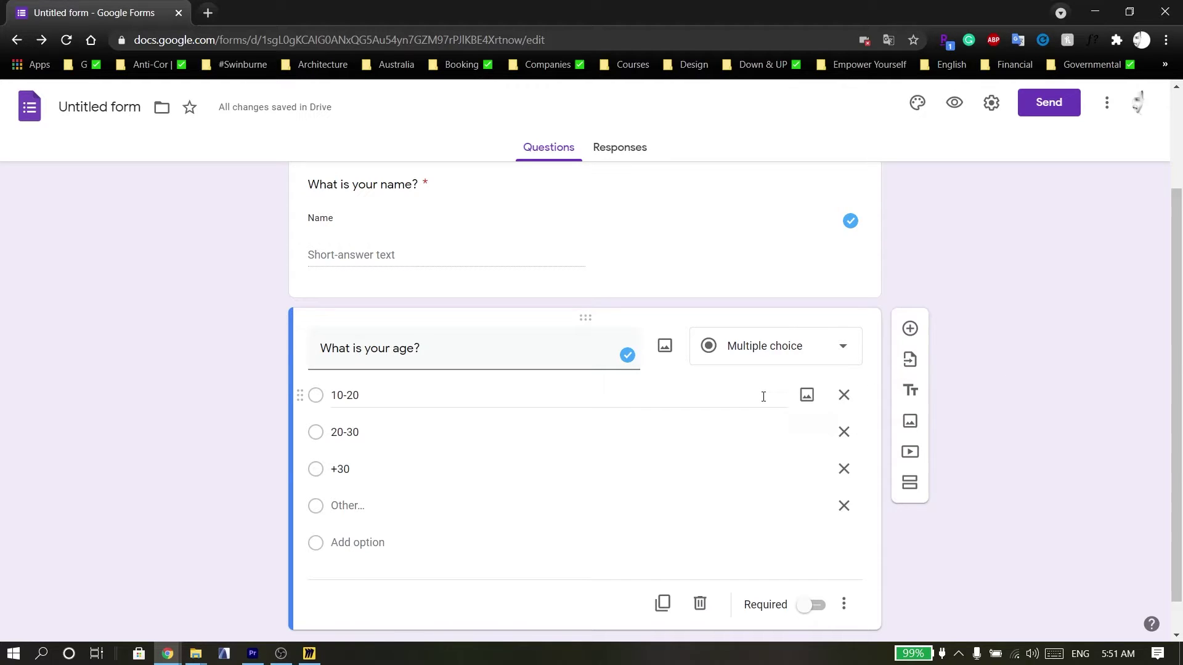
Add a new section after the age question.
{"action": "scroll", "coordinate": [513, 386], "scroll_direction": "up", "scroll_amount": 2}
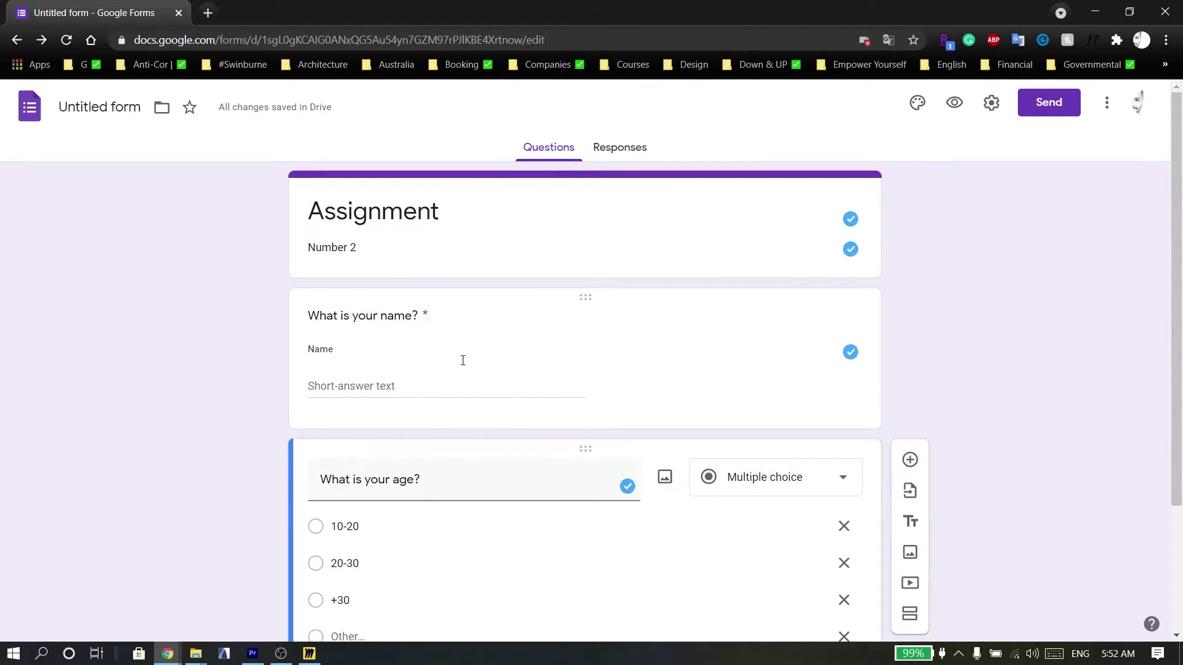
{"action": "scroll", "coordinate": [462, 363], "scroll_direction": "down", "scroll_amount": 1}
{"action": "scroll", "coordinate": [510, 459], "scroll_direction": "down", "scroll_amount": 1}
{"action": "scroll", "coordinate": [510, 462], "scroll_direction": "down", "scroll_amount": 1}
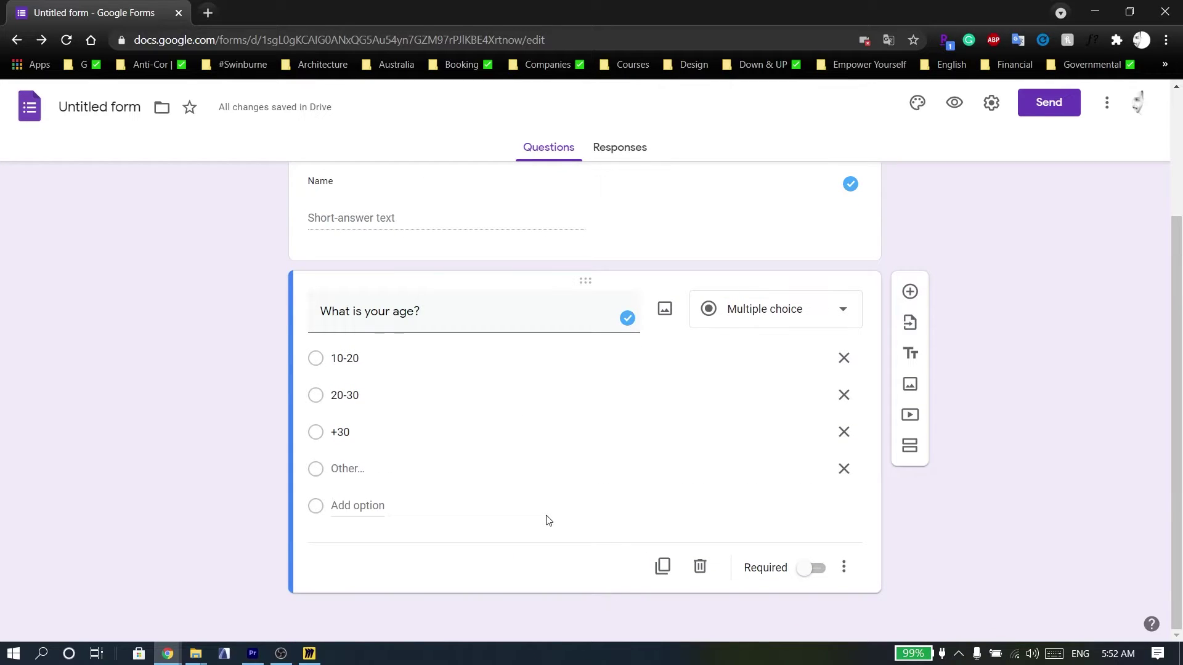
{"action": "left_click", "coordinate": [911, 448]}
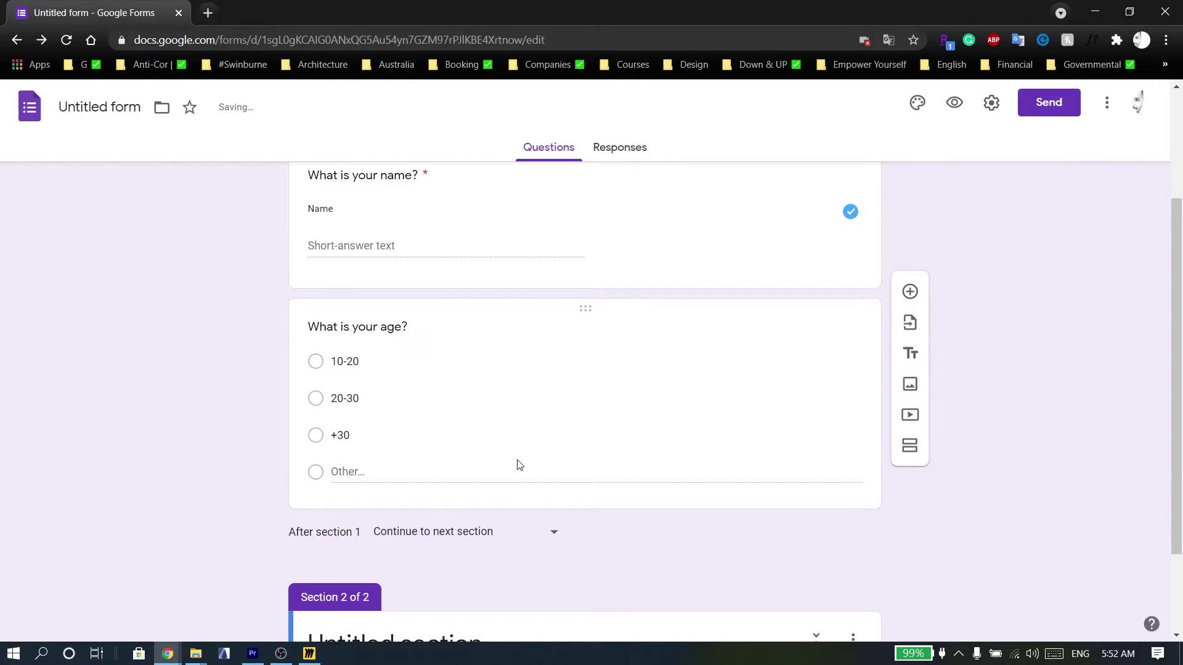
Replace the first section's description under the Assignment title with "Peronal".
{"action": "scroll", "coordinate": [518, 465], "scroll_direction": "up", "scroll_amount": 3}
{"action": "triple_click", "coordinate": [351, 276]}
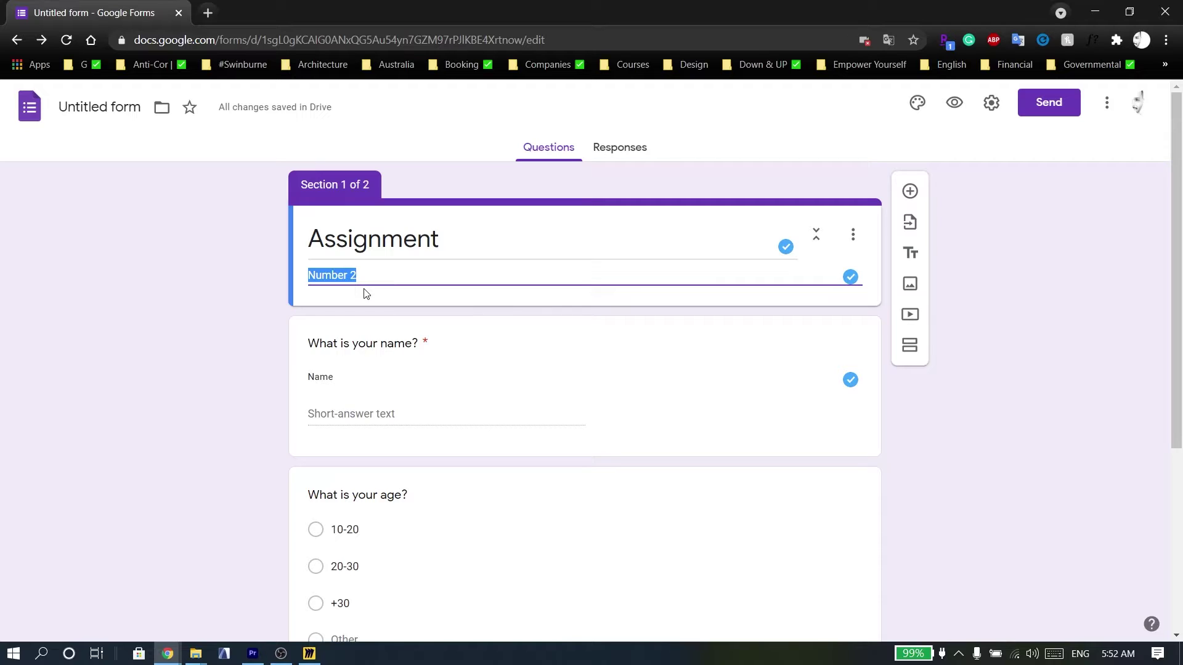
{"action": "type", "text": "Peronal"}
{"action": "left_click", "coordinate": [64, 419]}
Title the second section "Subject" and leave its description empty.
{"action": "scroll", "coordinate": [518, 361], "scroll_direction": "down", "scroll_amount": 5}
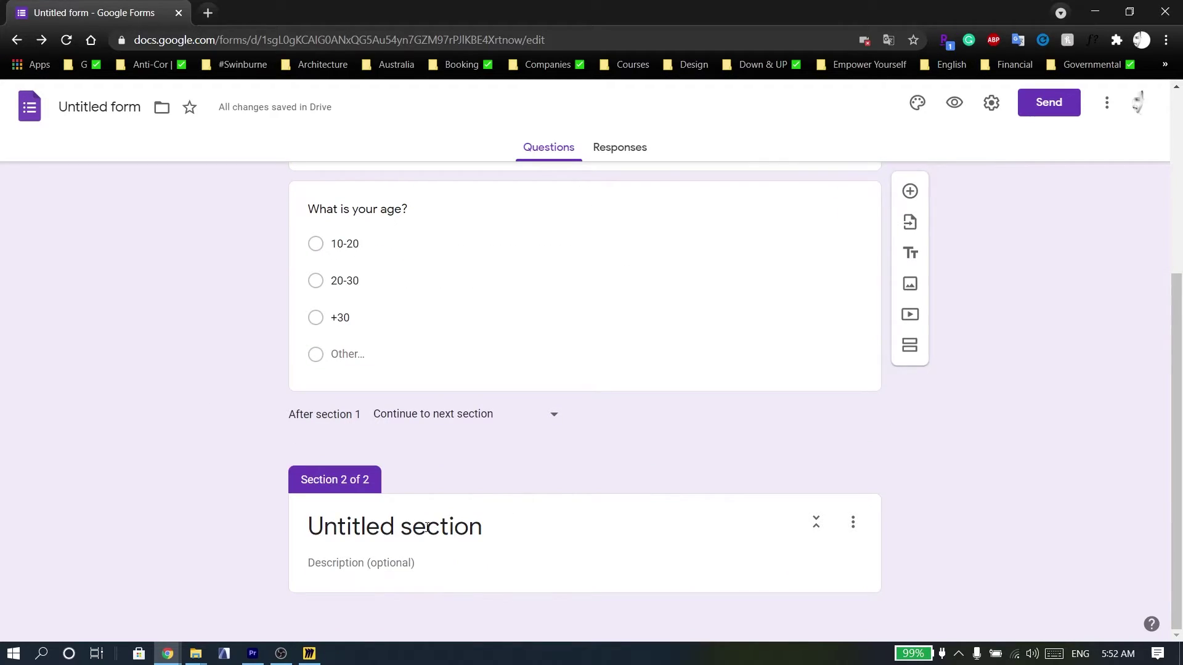
{"action": "left_click", "coordinate": [426, 526]}
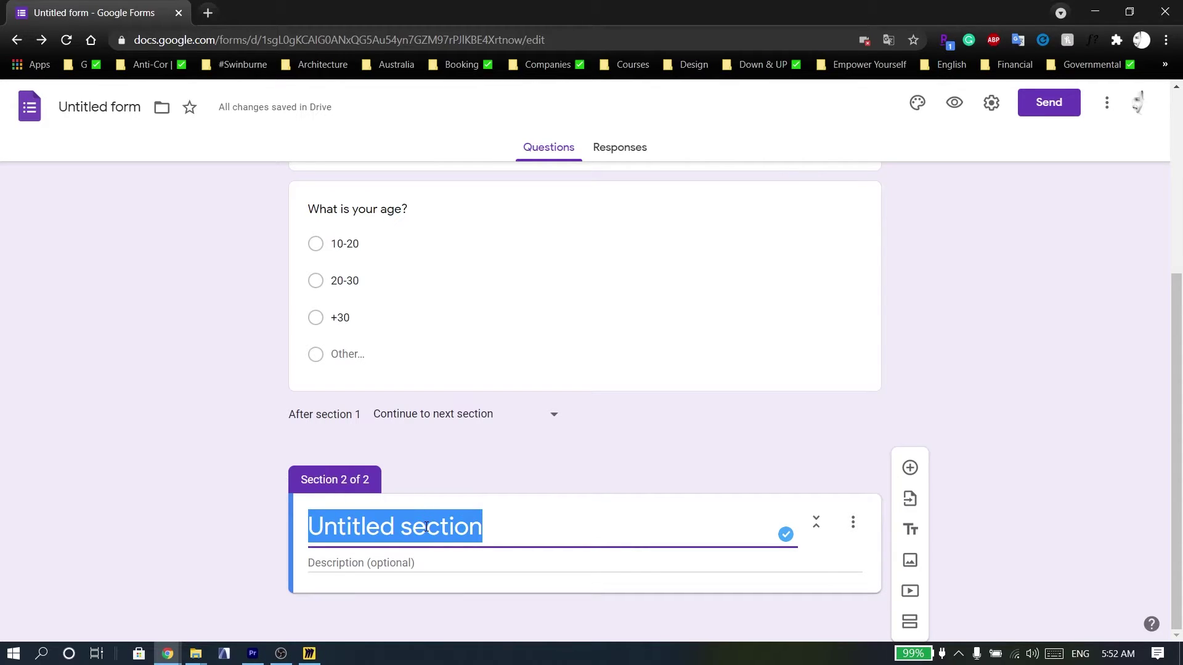
{"action": "type", "text": "Sub"}
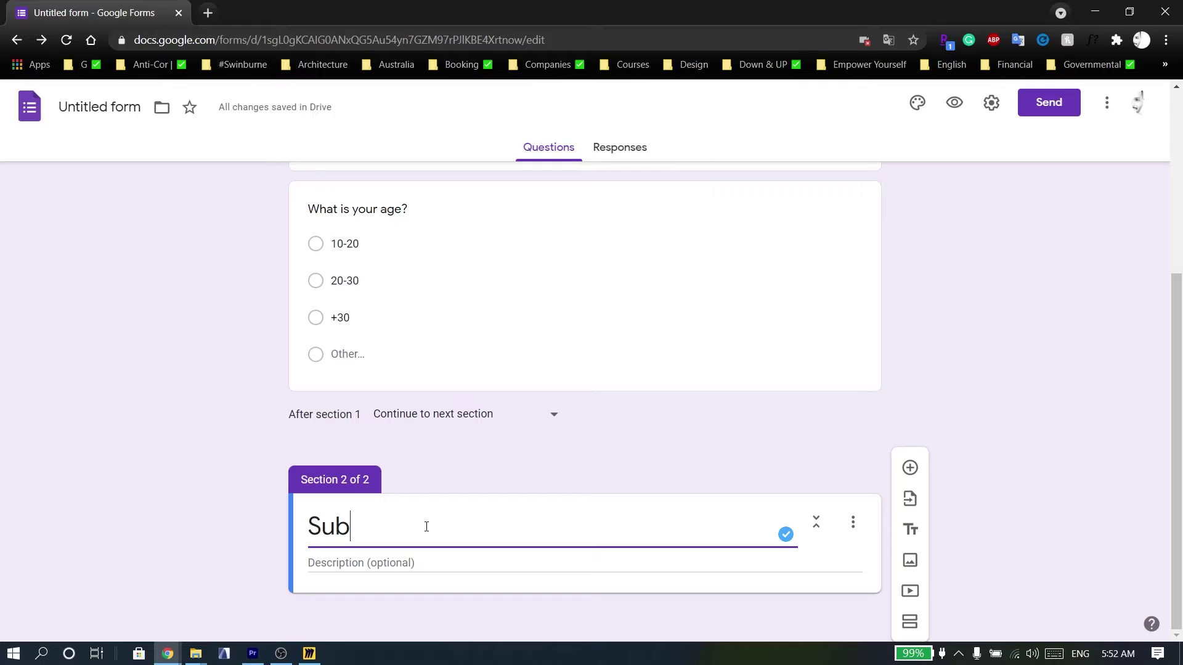
{"action": "type", "text": "ject"}
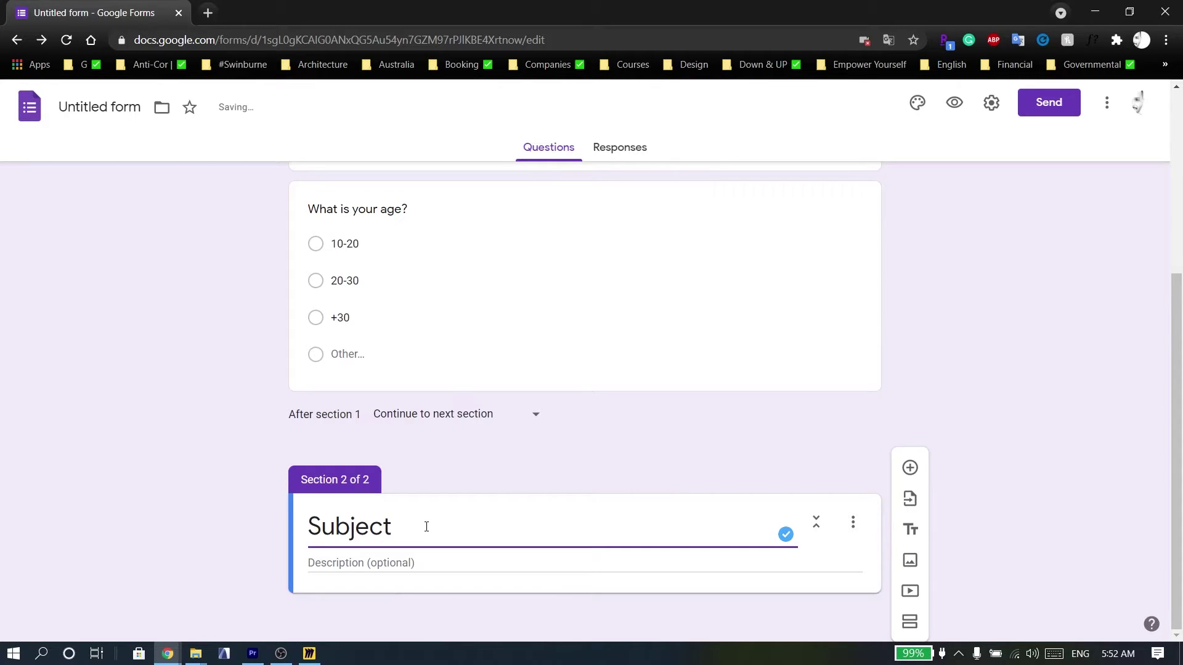
{"action": "left_click", "coordinate": [430, 564]}
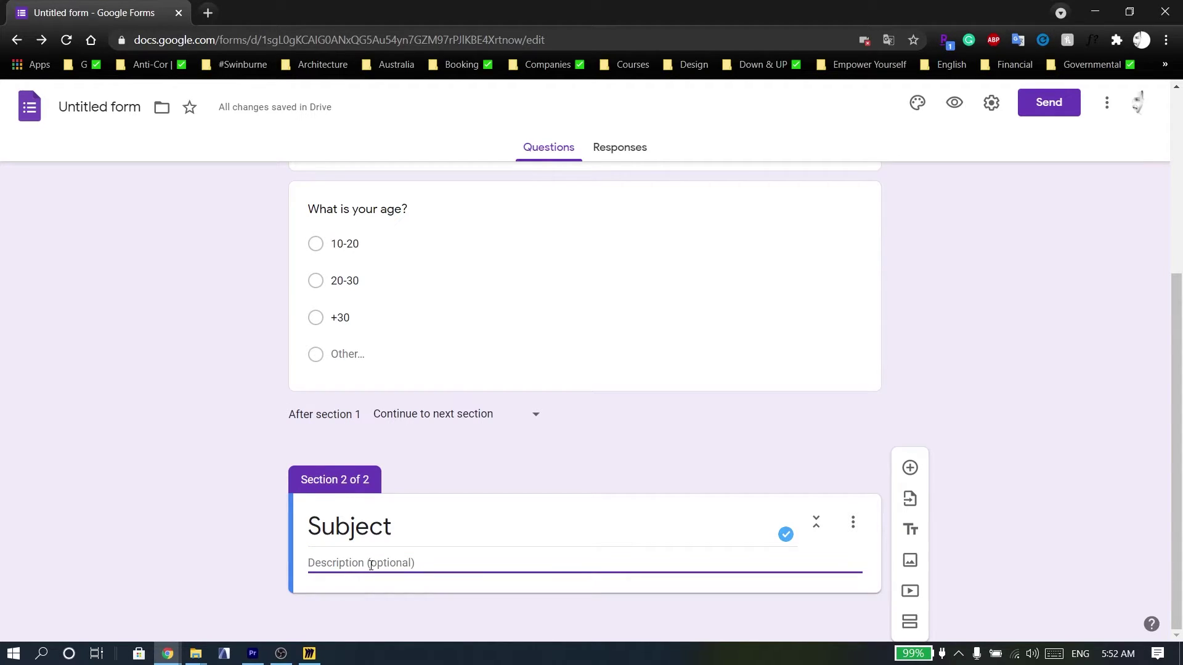
Add a question to the Subject section reading "How do you see the quality of the campus?" and make it a Linear scale.
{"action": "left_click", "coordinate": [910, 469]}
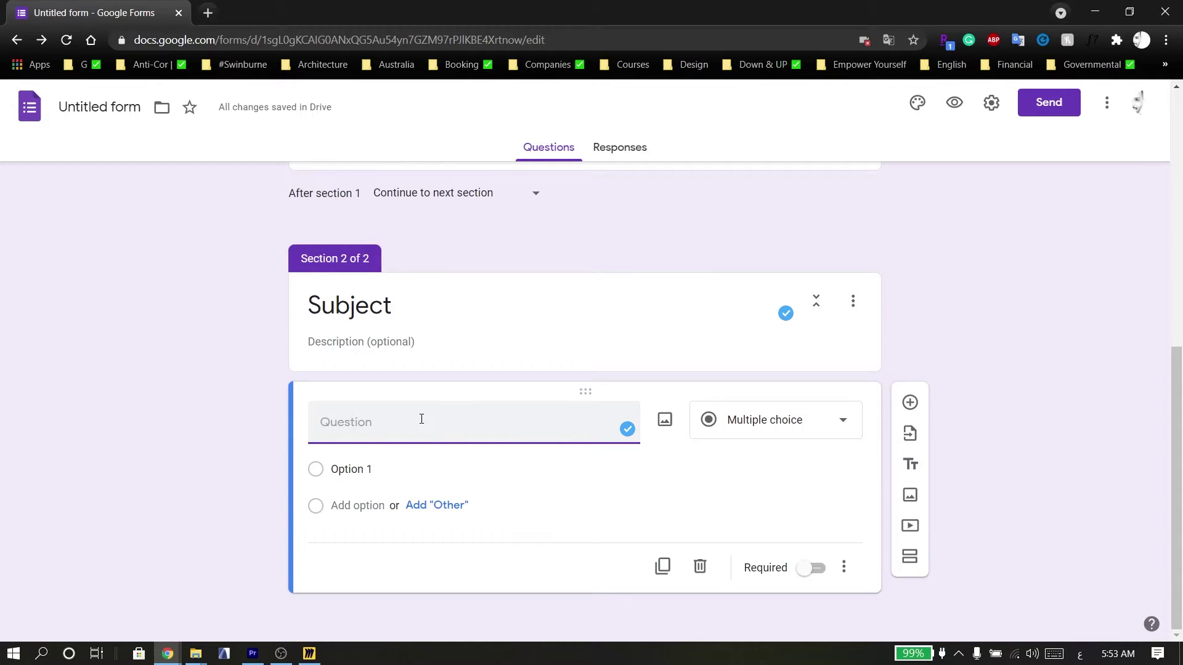
{"action": "type", "text": "How do you see the quality of the campus?"}
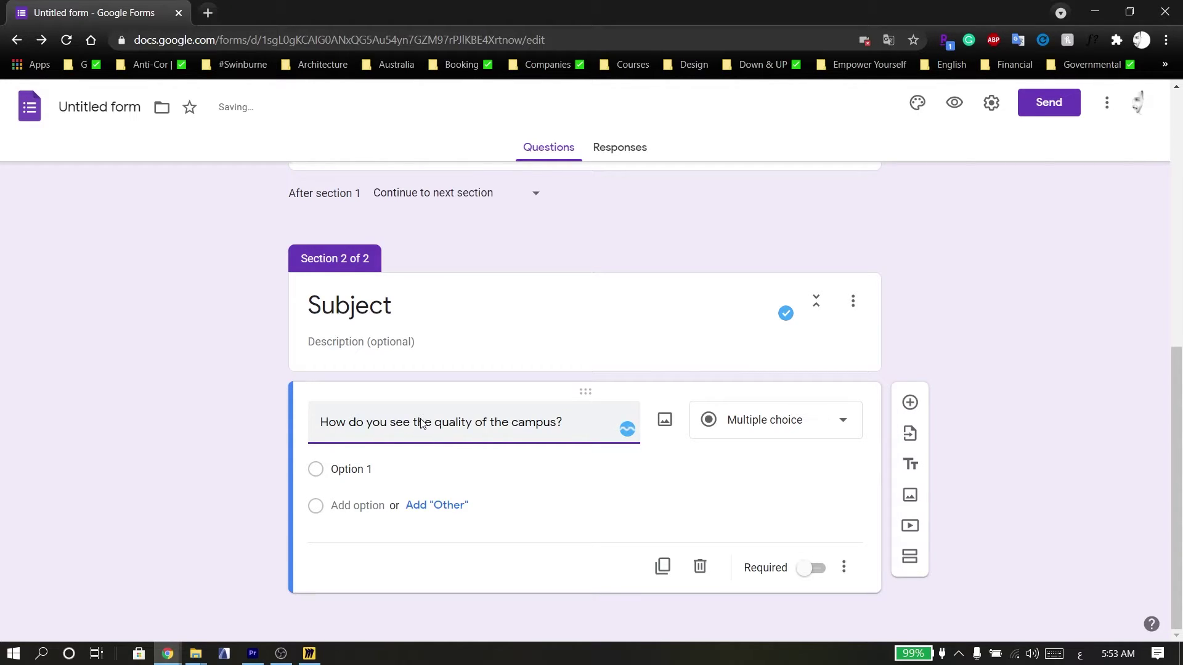
{"action": "left_click", "coordinate": [756, 423]}
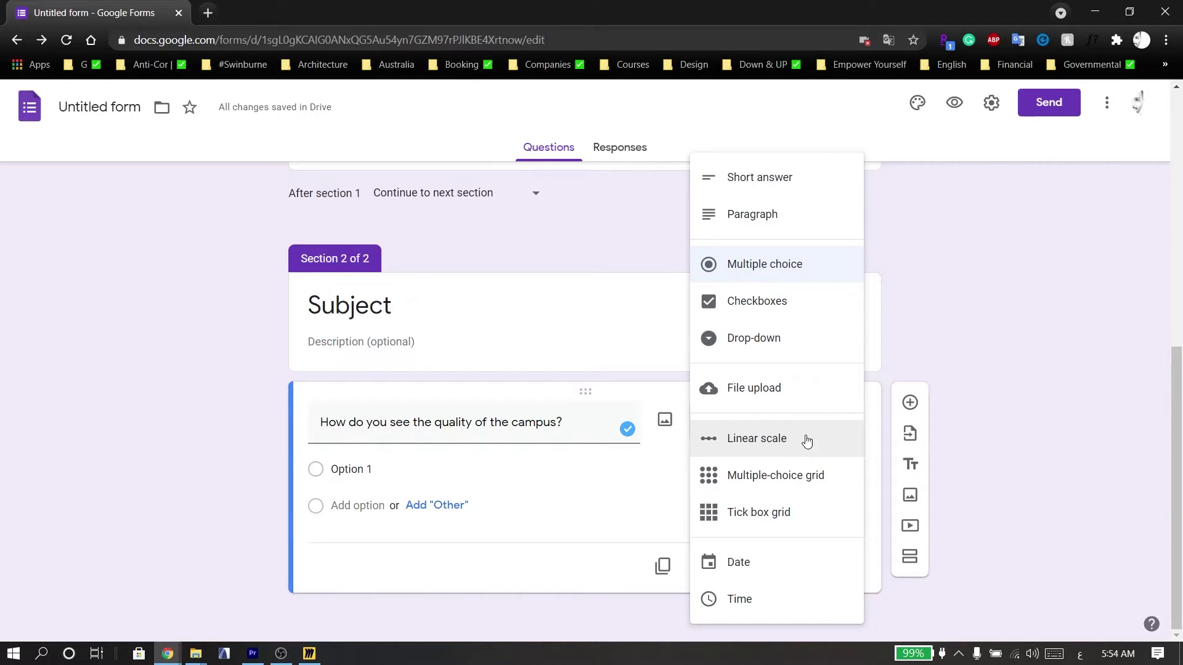
{"action": "left_click", "coordinate": [788, 441]}
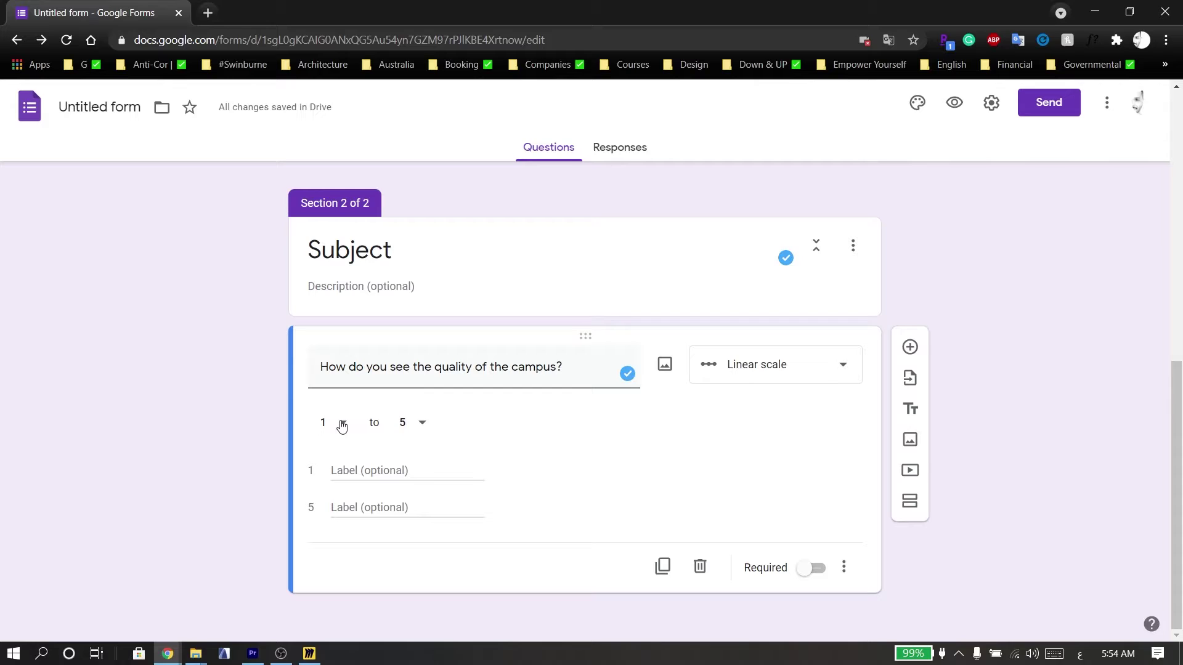
Check the start and end value choices of the campus quality scale and keep the range 1 to 5.
{"action": "left_click", "coordinate": [345, 425]}
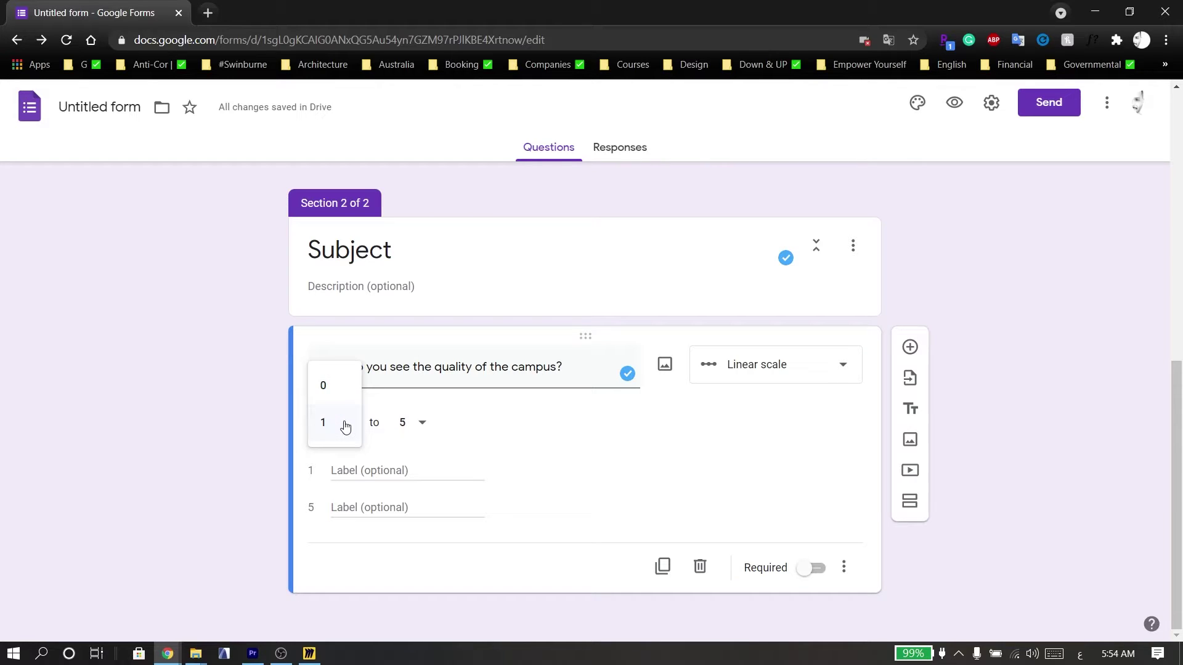
{"action": "left_click", "coordinate": [343, 424]}
{"action": "left_click", "coordinate": [411, 424]}
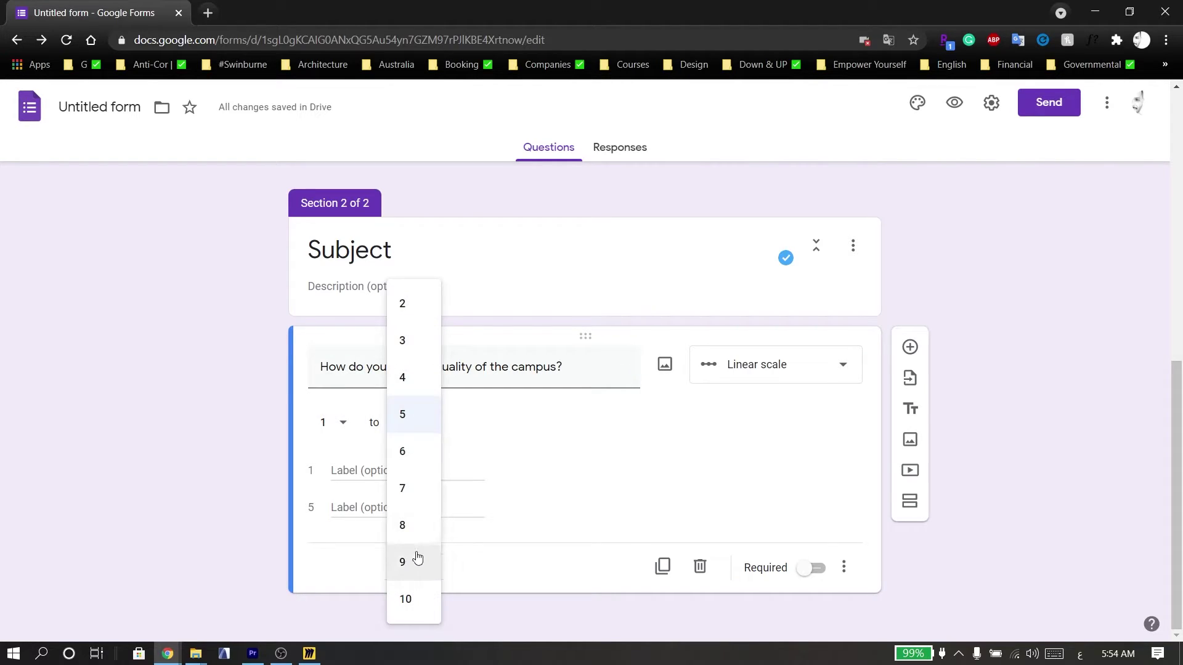
{"action": "left_click", "coordinate": [413, 414]}
Label value 1 of the campus quality scale "Bad" and value 5 "Good", using the English keyboard layout.
{"action": "left_click", "coordinate": [372, 465]}
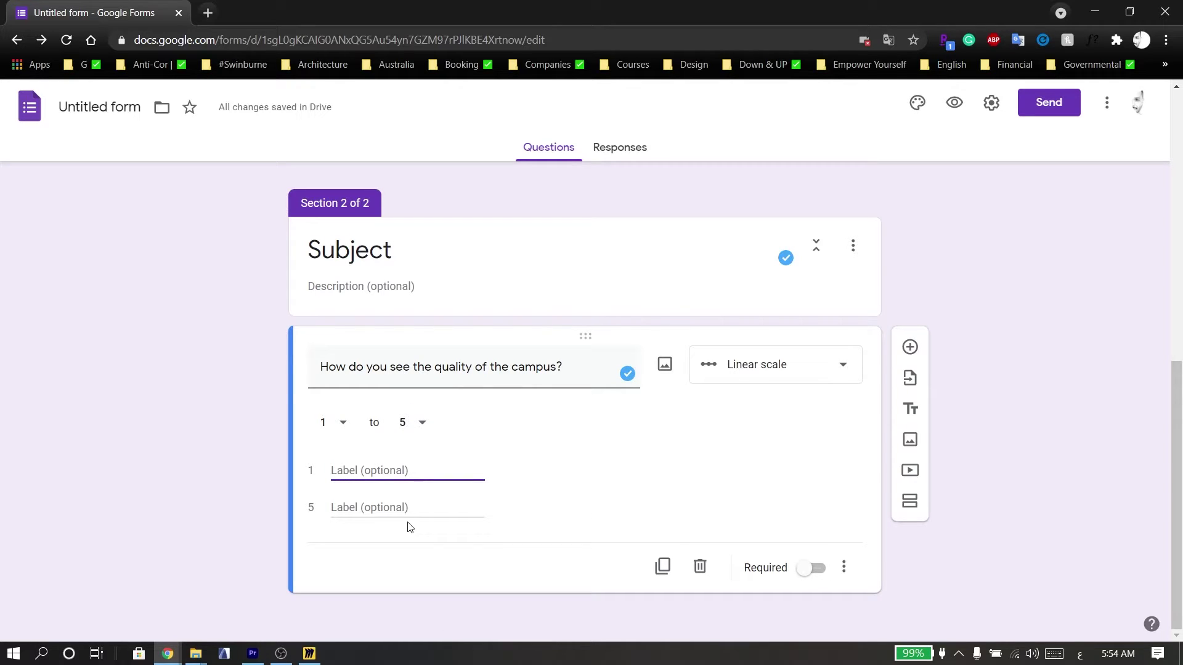
{"action": "type", "text": "ح"}
{"action": "key", "text": "BackSpace"}
{"action": "key", "text": "alt+shift"}
{"action": "key", "text": "alt+shift"}
{"action": "type", "text": "ر"}
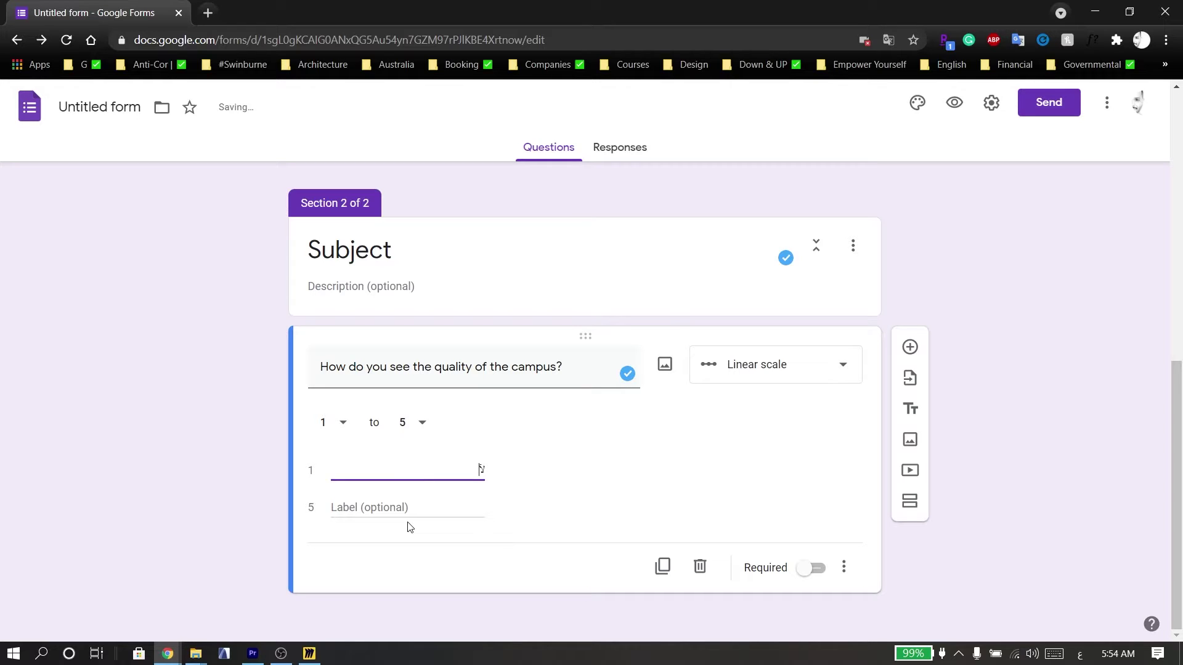
{"action": "key", "text": "BackSpace"}
{"action": "key", "text": "alt+shift"}
{"action": "type", "text": "Bad"}
{"action": "left_click", "coordinate": [407, 508]}
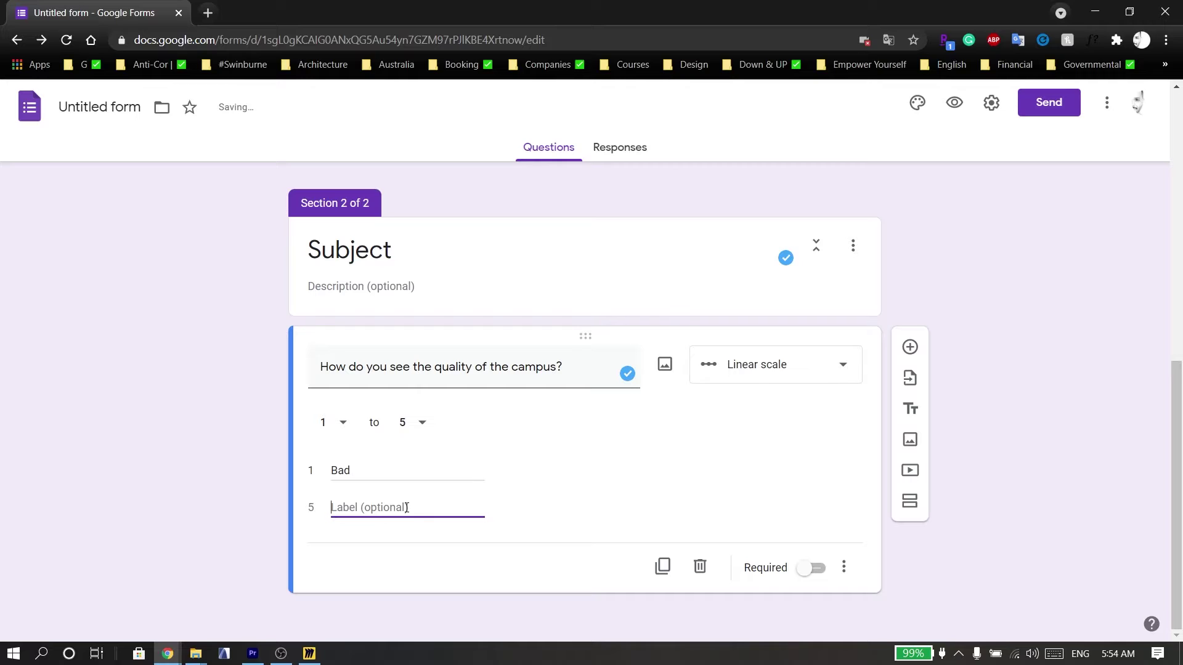
{"action": "type", "text": "Good"}
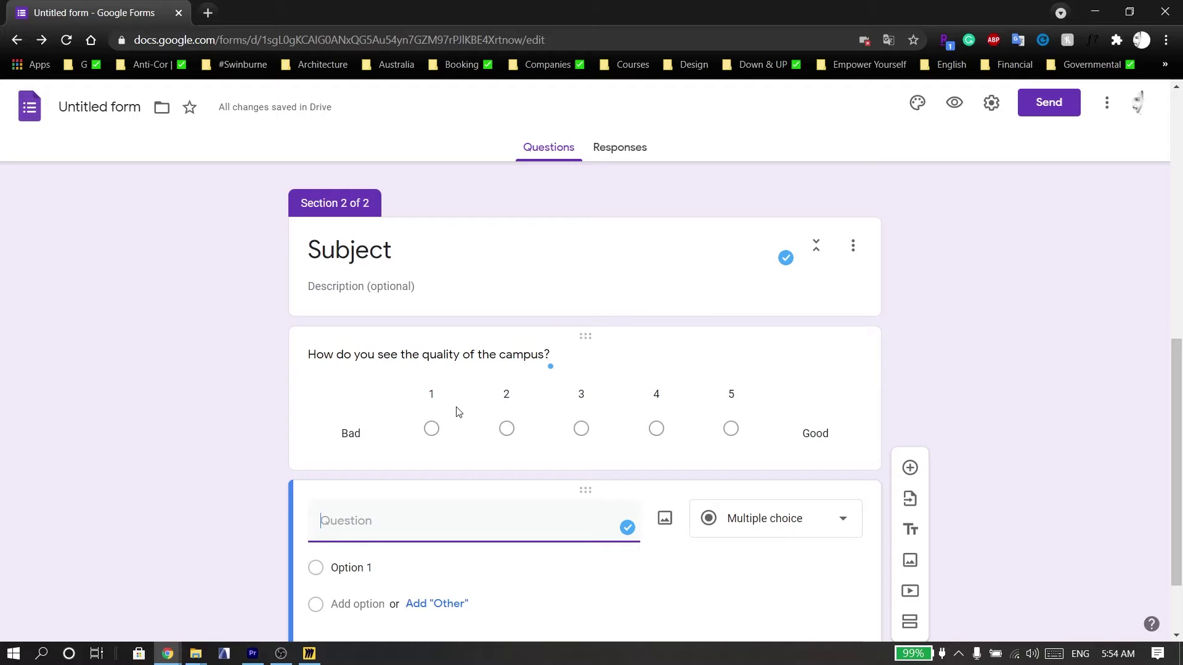
Word the new blank question "Which of the transport do you prefer to go to campus?" and set its type to Checkboxes.
{"action": "scroll", "coordinate": [545, 437], "scroll_direction": "down", "scroll_amount": 2}
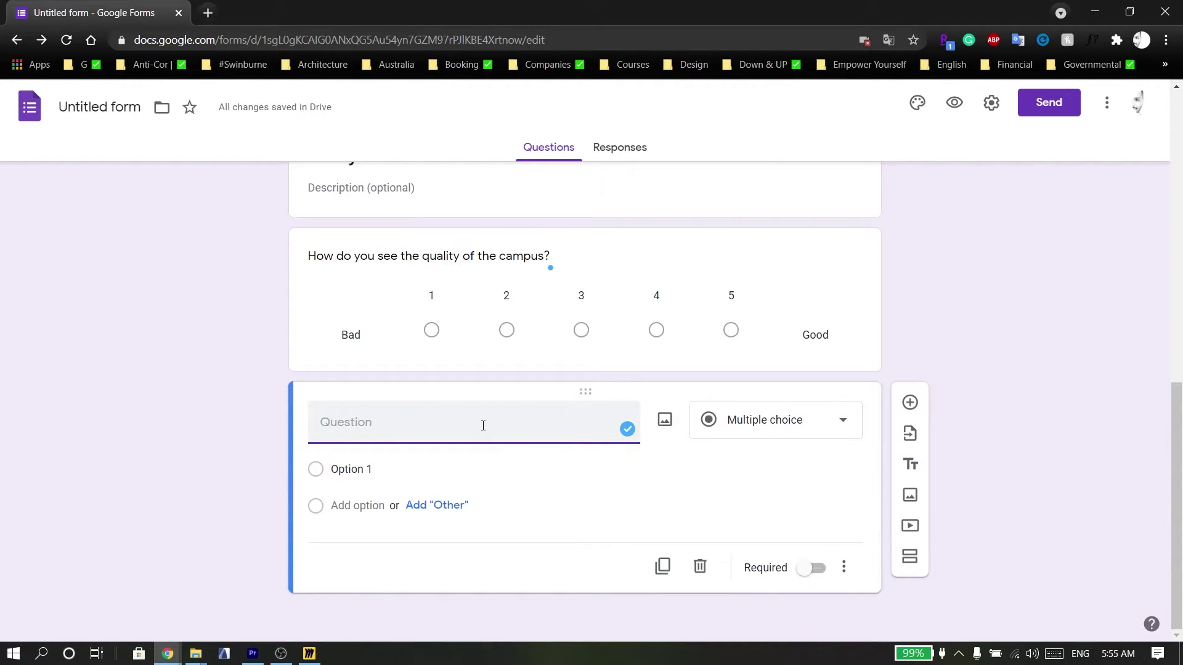
{"action": "type", "text": "Which of the transport do you prefer to go to campus?"}
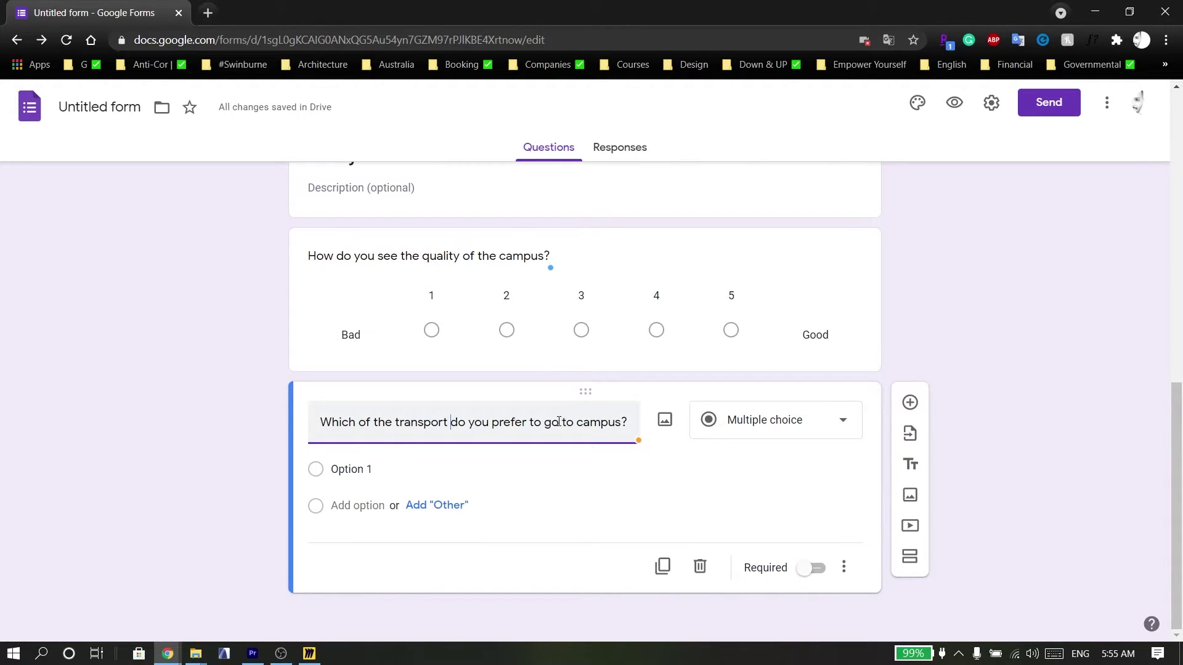
{"action": "left_click", "coordinate": [804, 428]}
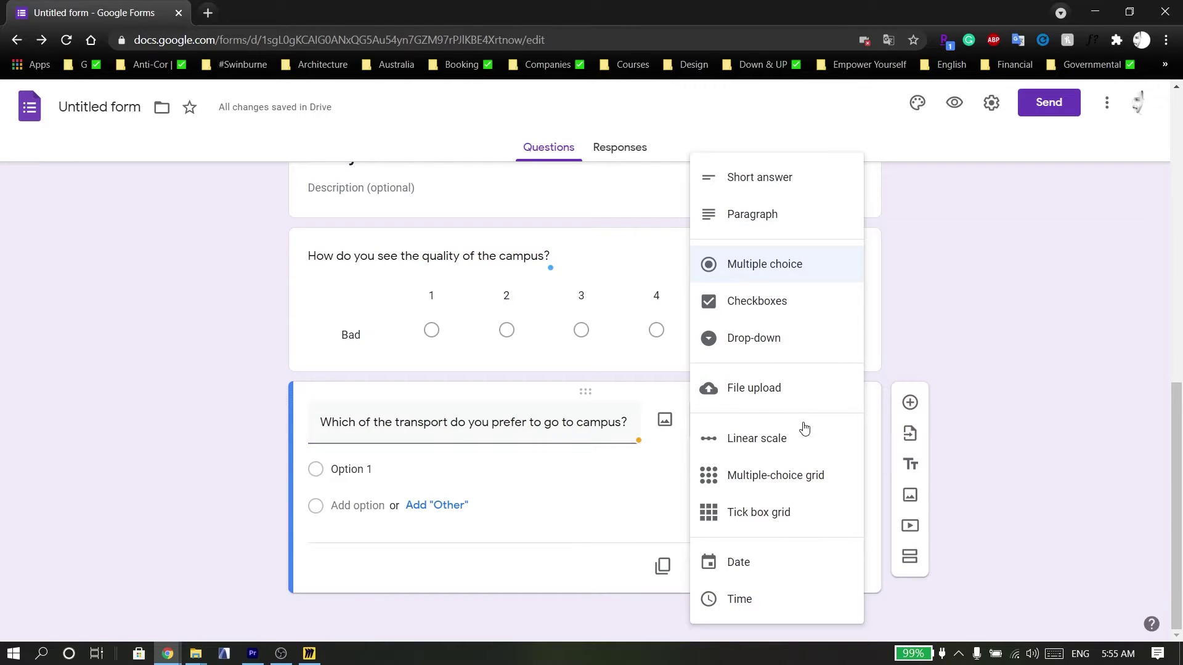
{"action": "left_click", "coordinate": [752, 313]}
Give the transport question the options Car, Tram and Bus, a fourth option with its default text, and Other.
{"action": "left_click", "coordinate": [391, 470]}
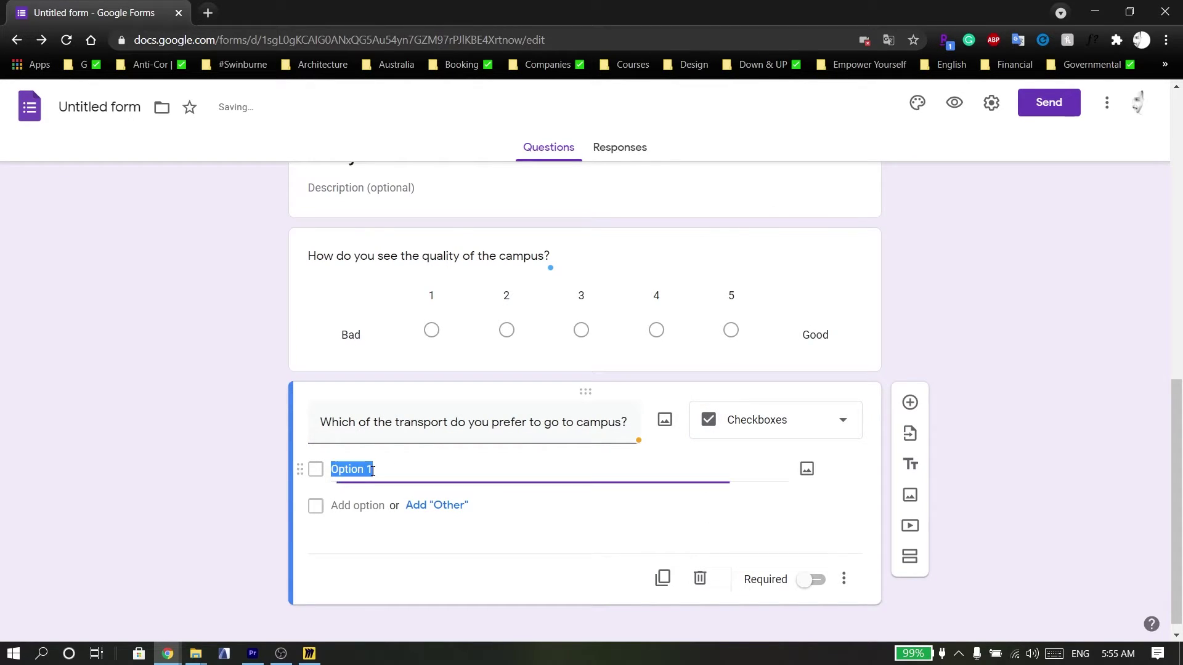
{"action": "type", "text": "Car"}
{"action": "left_click", "coordinate": [352, 505]}
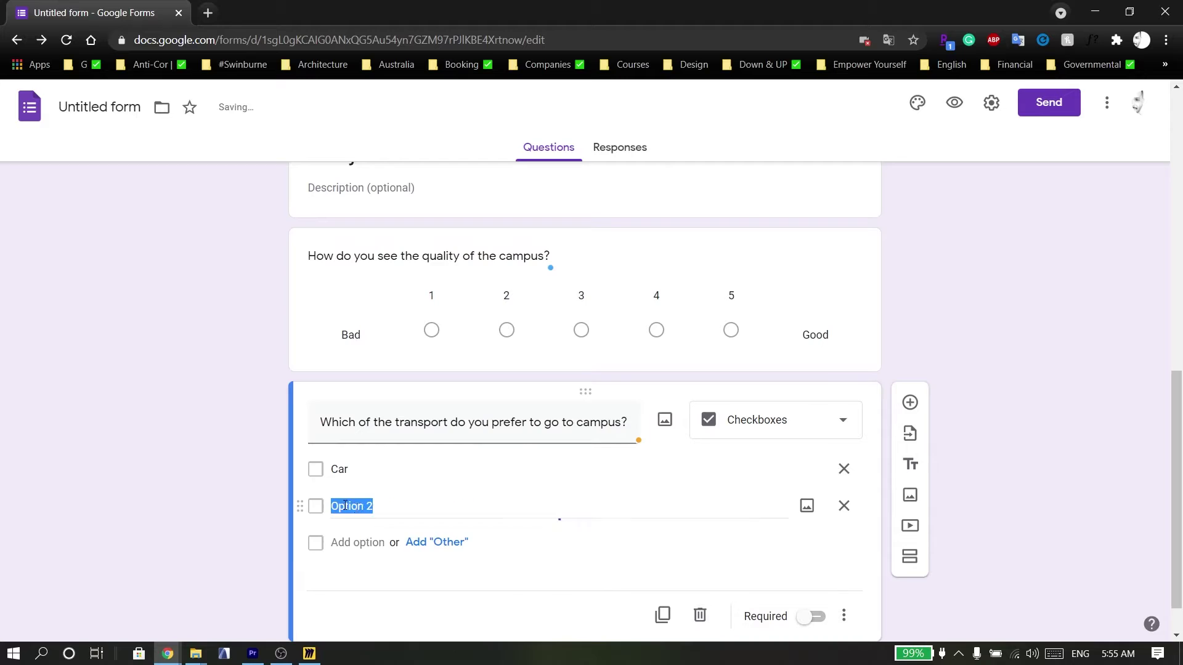
{"action": "type", "text": "Tram"}
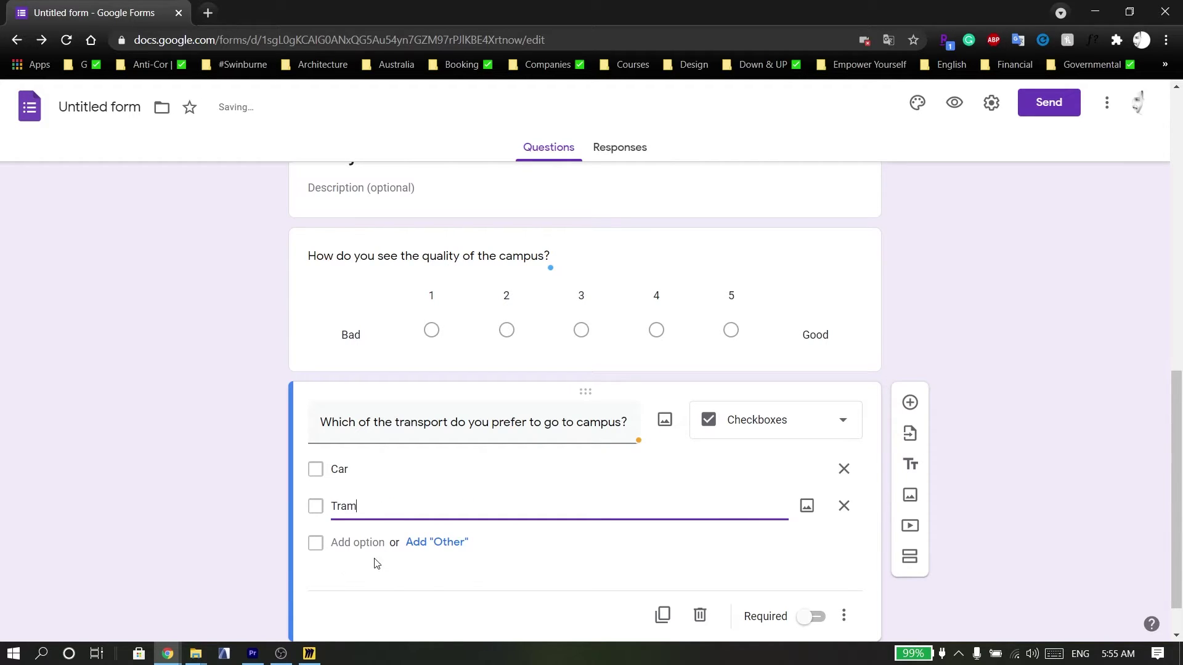
{"action": "left_click", "coordinate": [374, 542]}
{"action": "type", "text": "Bus"}
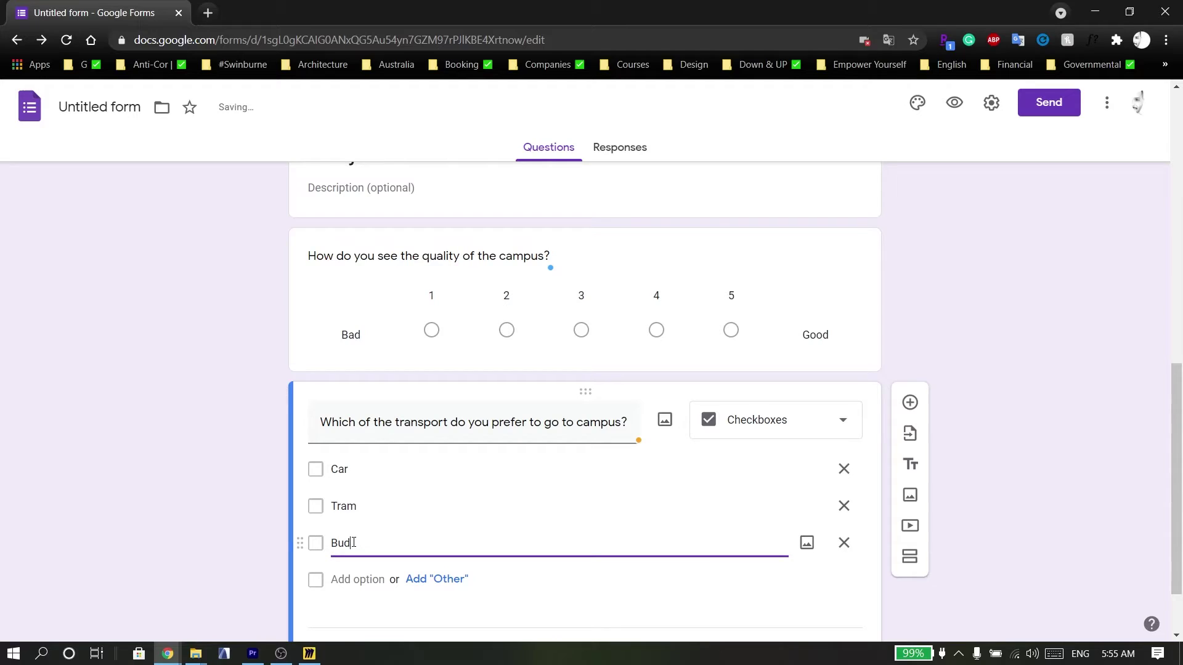
{"action": "left_click", "coordinate": [366, 579]}
{"action": "left_click", "coordinate": [442, 619]}
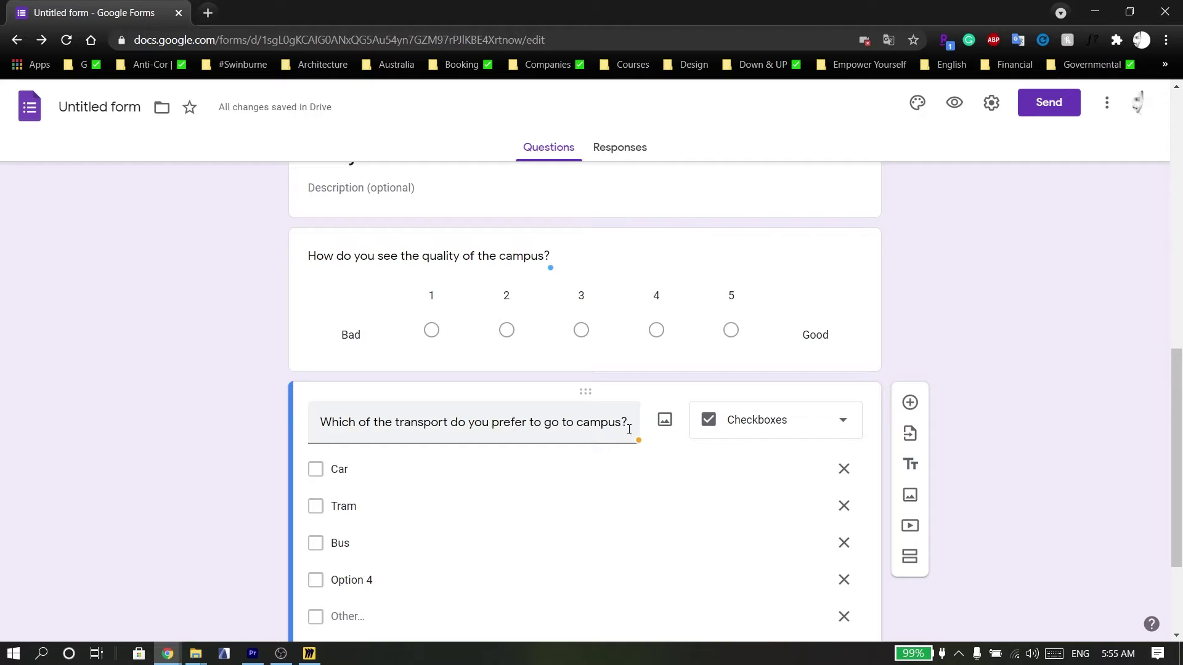
Search Google Images for "trnasport" and insert the blue transport logo with plane, ship and train into the transport question.
{"action": "left_click", "coordinate": [665, 420]}
{"action": "left_click", "coordinate": [704, 203]}
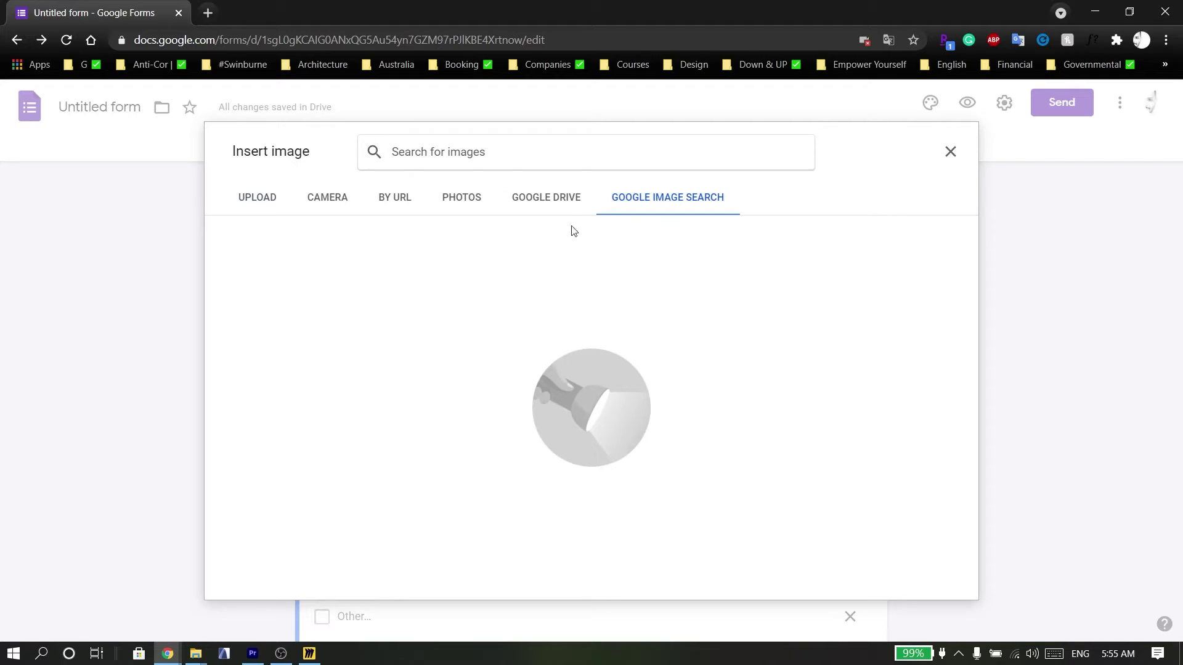
{"action": "type", "text": "trnasp"}
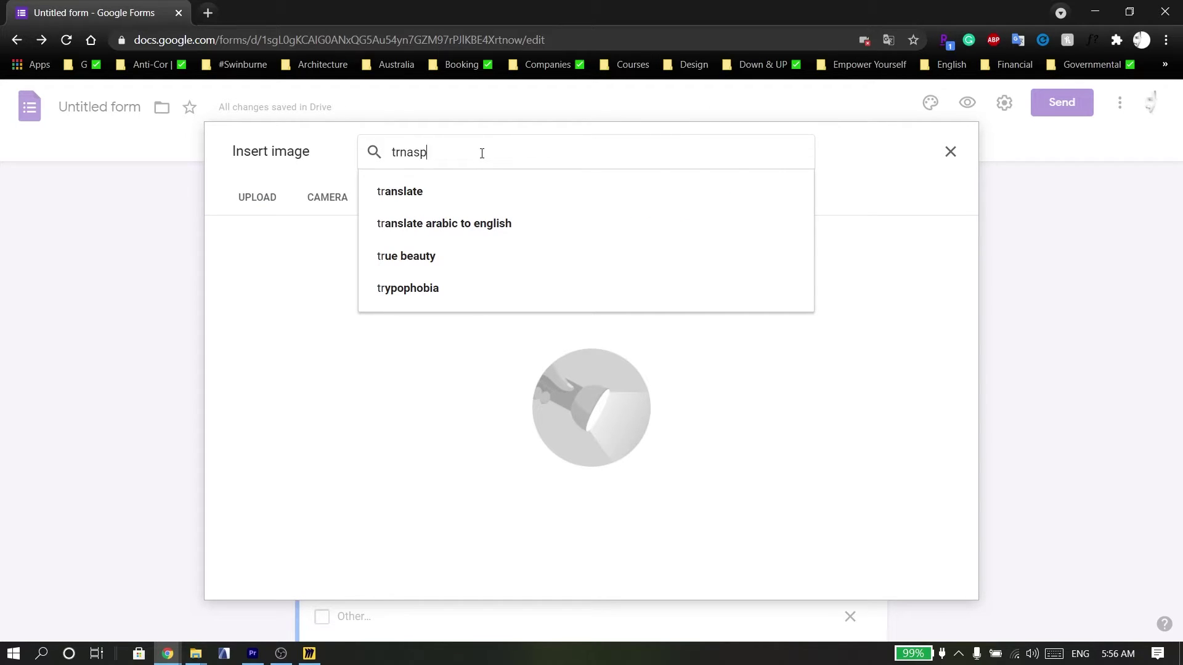
{"action": "type", "text": "o"}
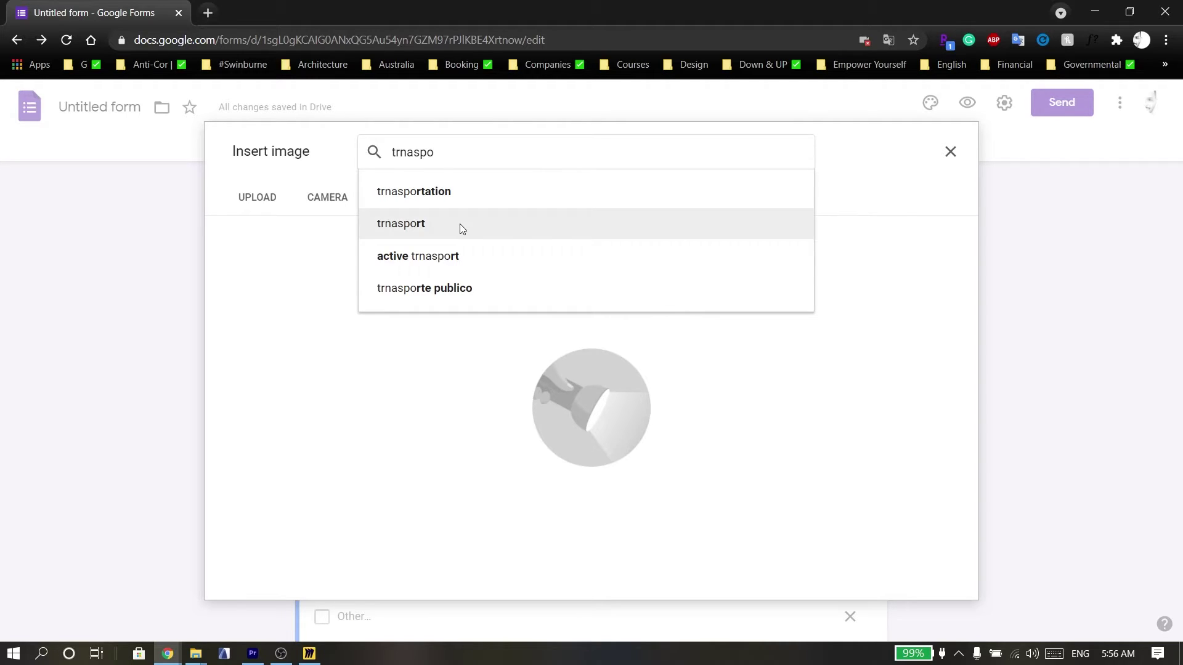
{"action": "left_click", "coordinate": [460, 223]}
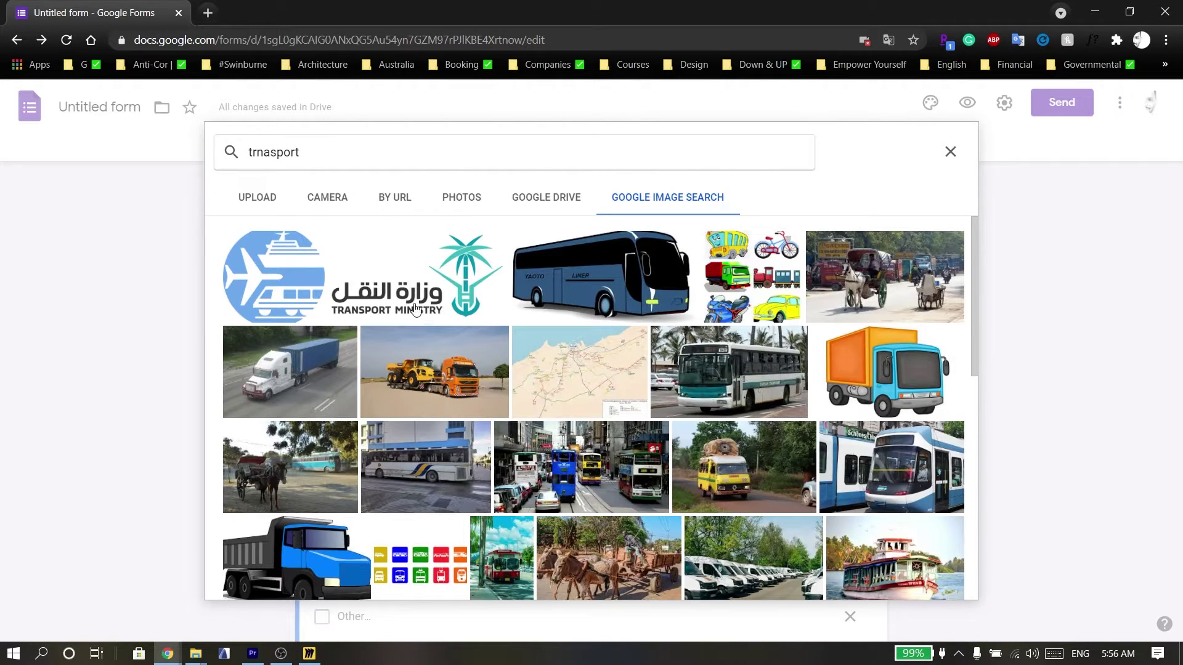
{"action": "left_click", "coordinate": [732, 451]}
{"action": "left_click", "coordinate": [937, 590]}
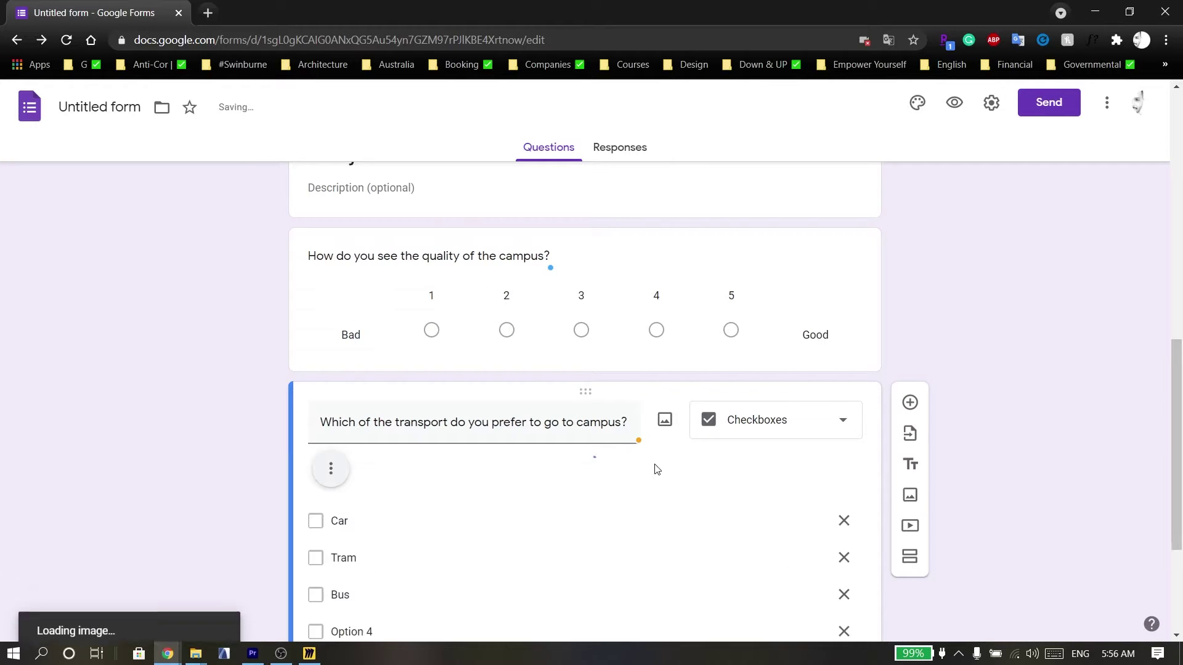
Search Google Images for "car" and insert the grey sports car drawing into the Car option.
{"action": "scroll", "coordinate": [823, 461], "scroll_direction": "down", "scroll_amount": 4}
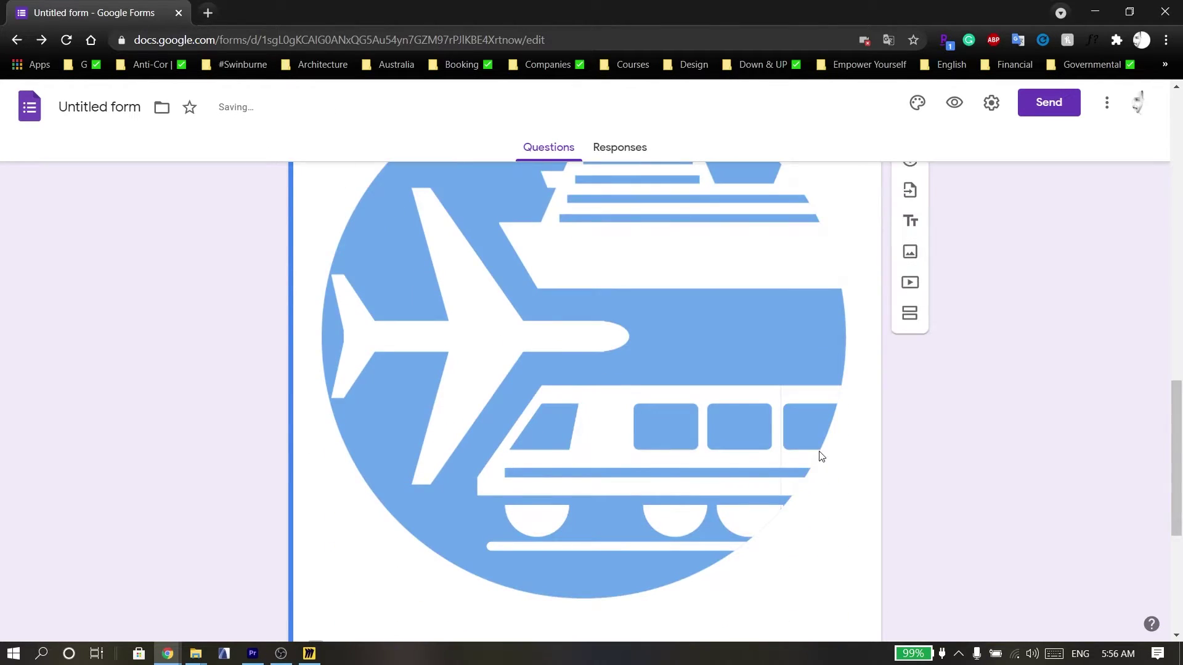
{"action": "scroll", "coordinate": [825, 456], "scroll_direction": "down", "scroll_amount": 5}
{"action": "left_click", "coordinate": [377, 343]}
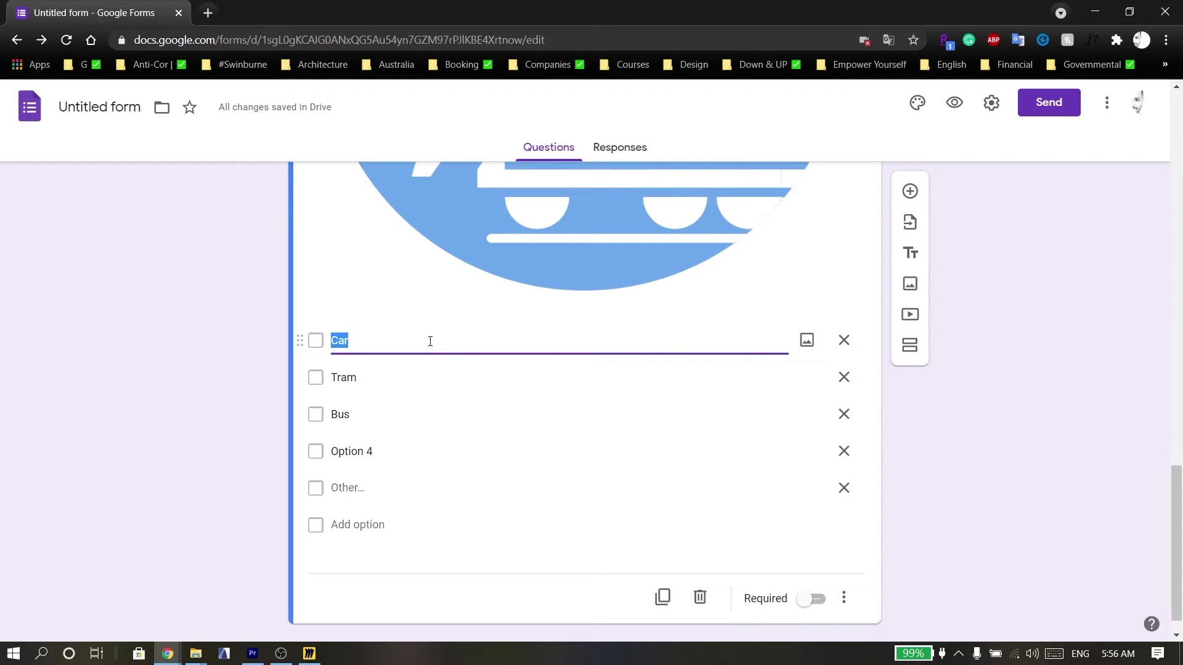
{"action": "left_click", "coordinate": [806, 341]}
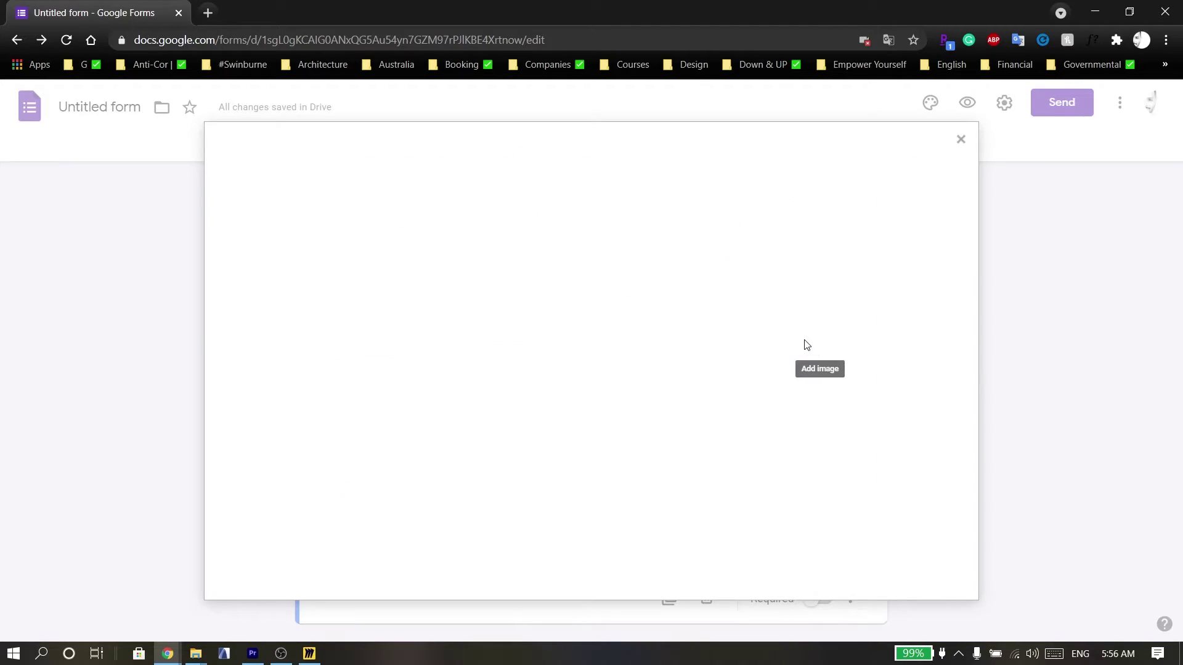
{"action": "left_click", "coordinate": [670, 202]}
{"action": "type", "text": "car"}
{"action": "left_click", "coordinate": [402, 196]}
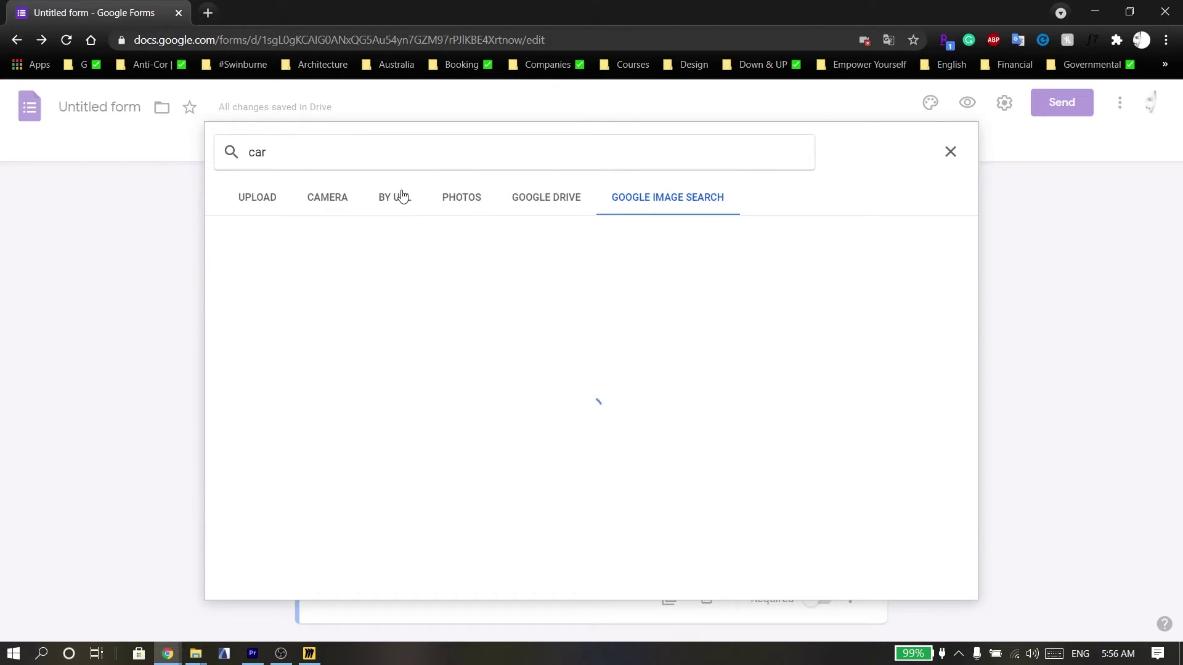
{"action": "left_click", "coordinate": [300, 283]}
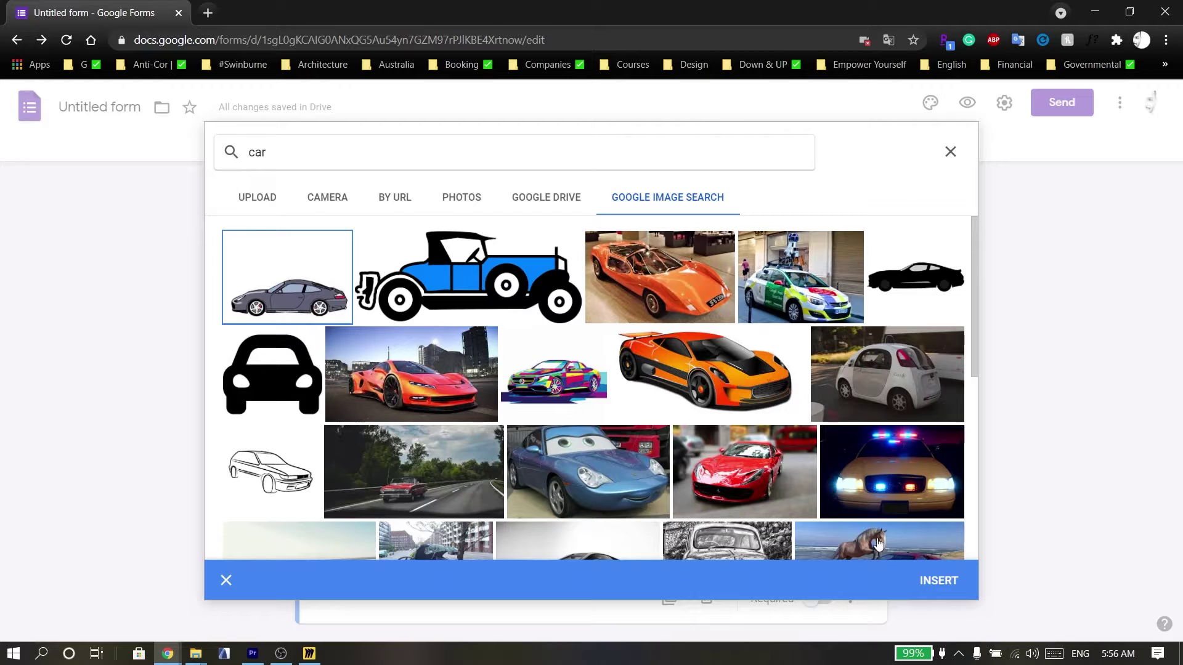
{"action": "left_click", "coordinate": [933, 584]}
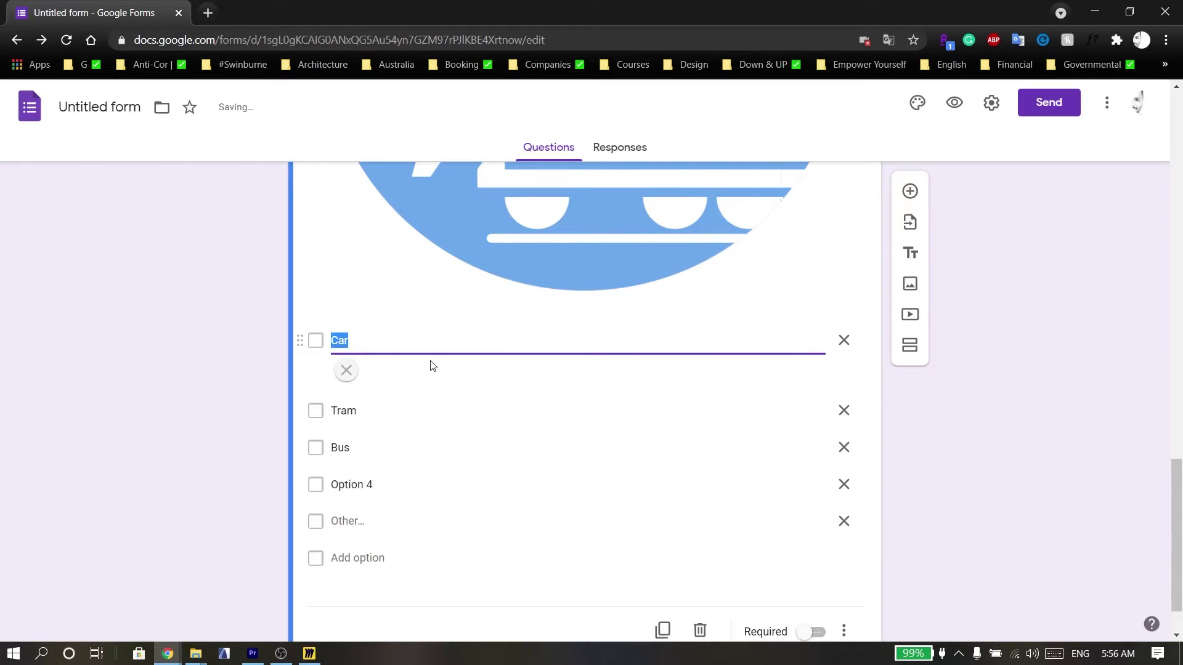
{"action": "scroll", "coordinate": [678, 409], "scroll_direction": "down", "scroll_amount": 3}
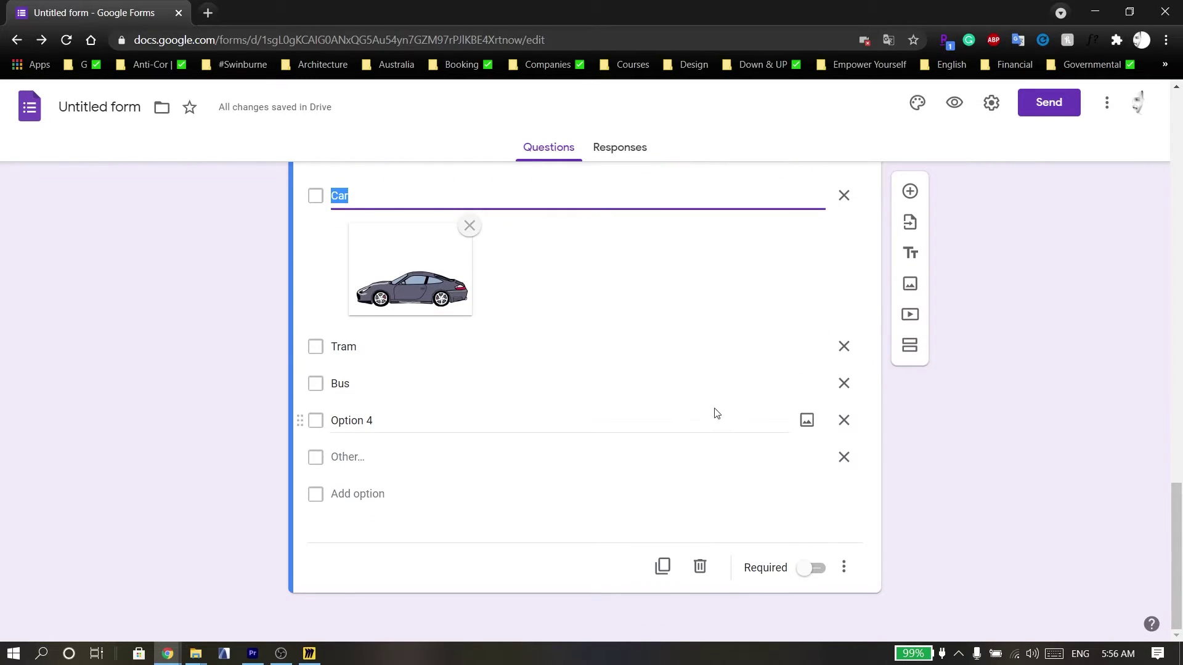
Add a blank question below the transport question and review the transport question with its images.
{"action": "left_click", "coordinate": [887, 546]}
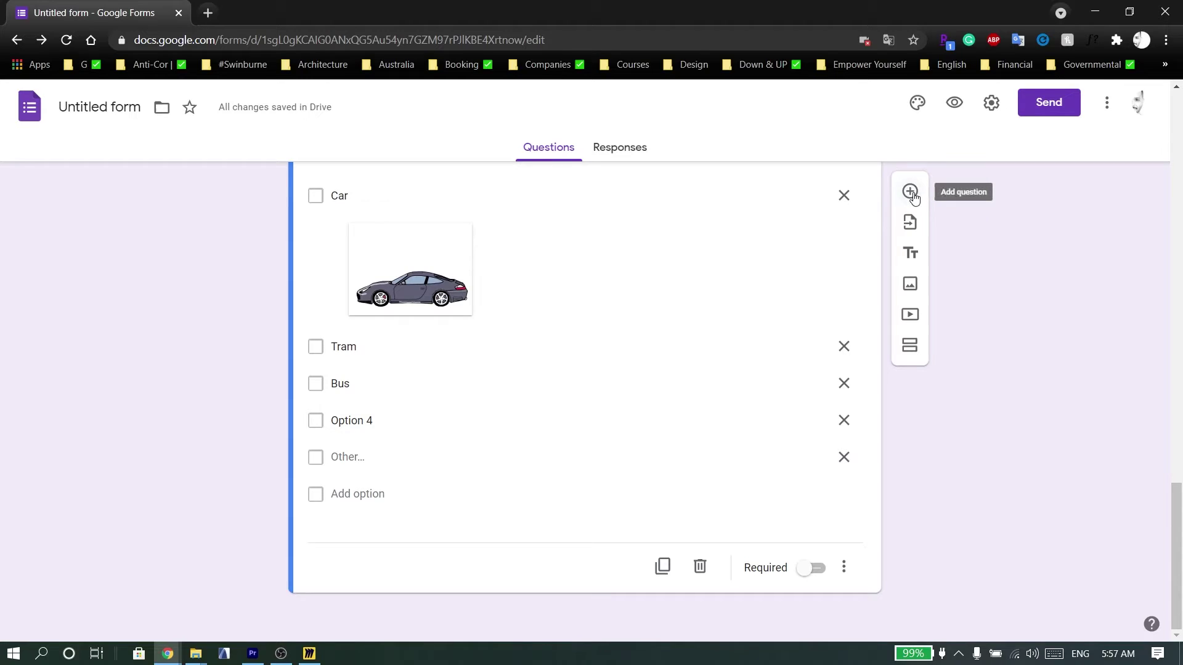
{"action": "left_click", "coordinate": [911, 193]}
{"action": "scroll", "coordinate": [515, 346], "scroll_direction": "up", "scroll_amount": 4}
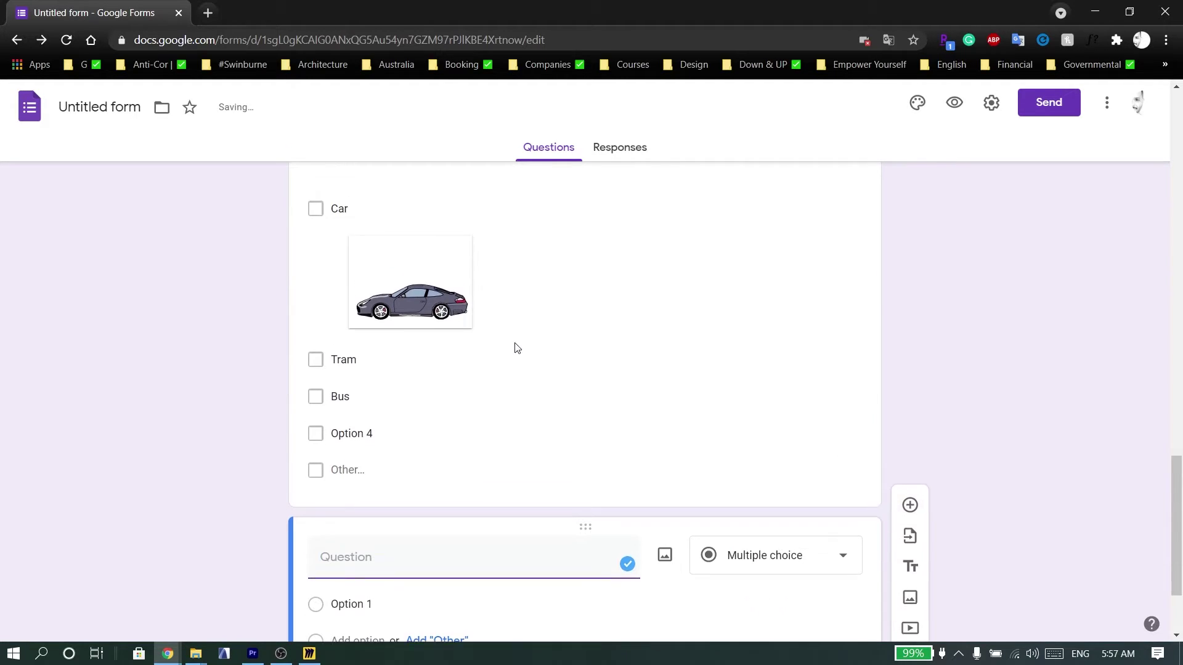
{"action": "scroll", "coordinate": [605, 437], "scroll_direction": "up", "scroll_amount": 8}
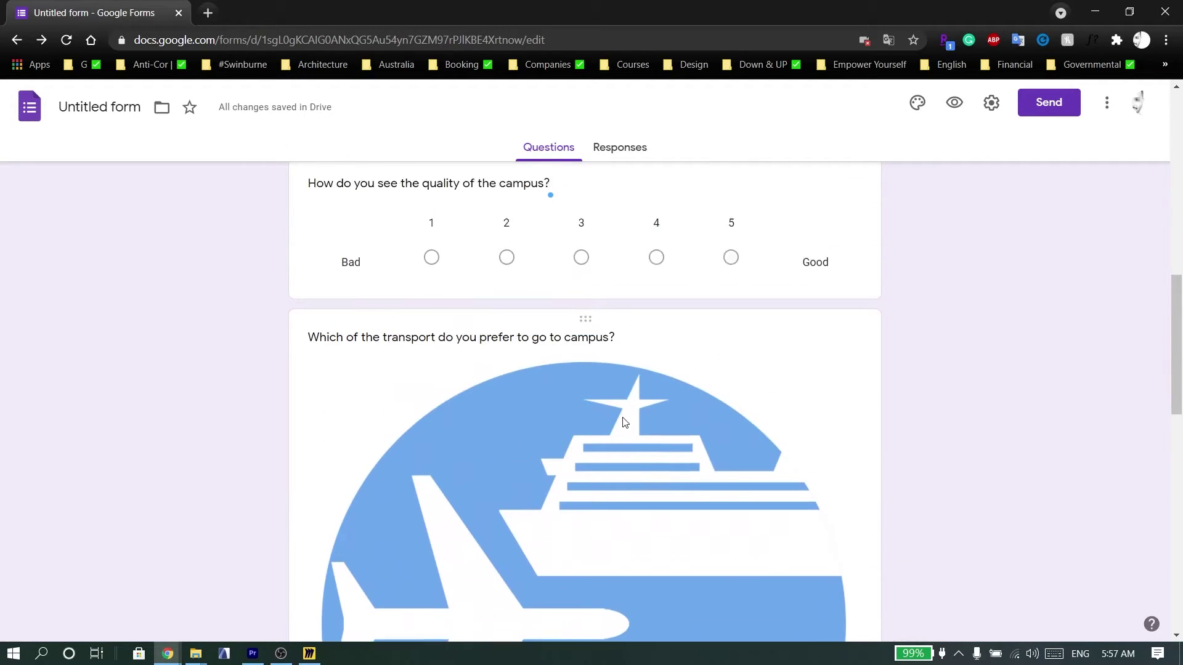
{"action": "scroll", "coordinate": [694, 442], "scroll_direction": "down", "scroll_amount": 9}
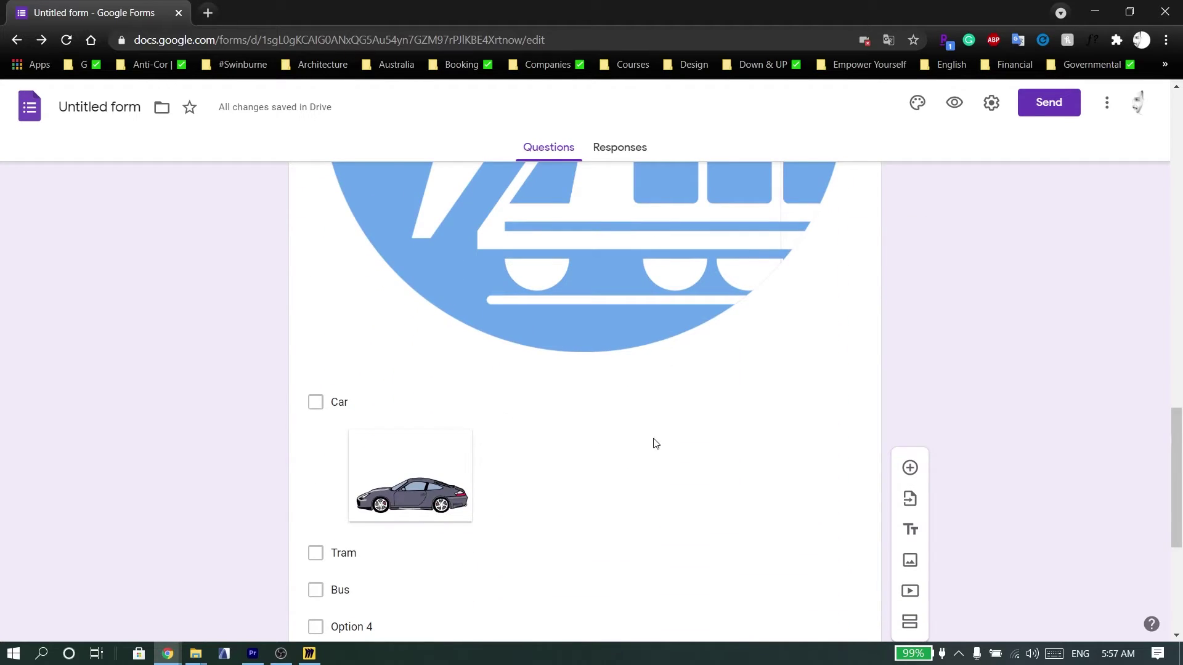
{"action": "scroll", "coordinate": [616, 431], "scroll_direction": "up", "scroll_amount": 2}
{"action": "scroll", "coordinate": [611, 432], "scroll_direction": "down", "scroll_amount": 8}
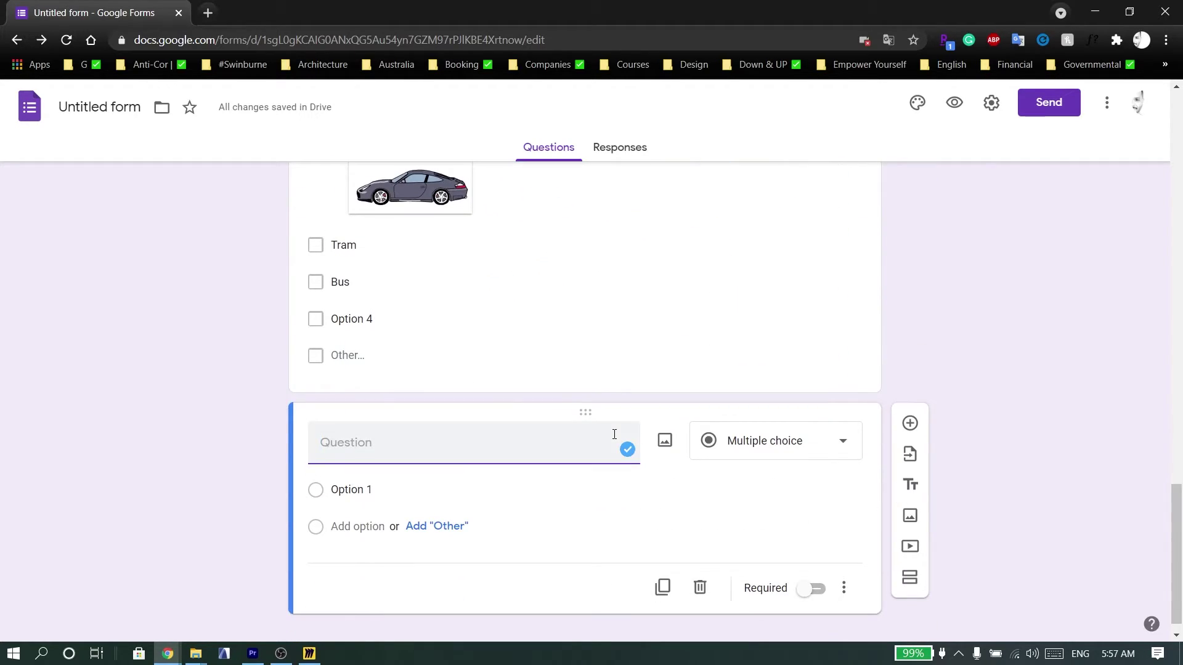
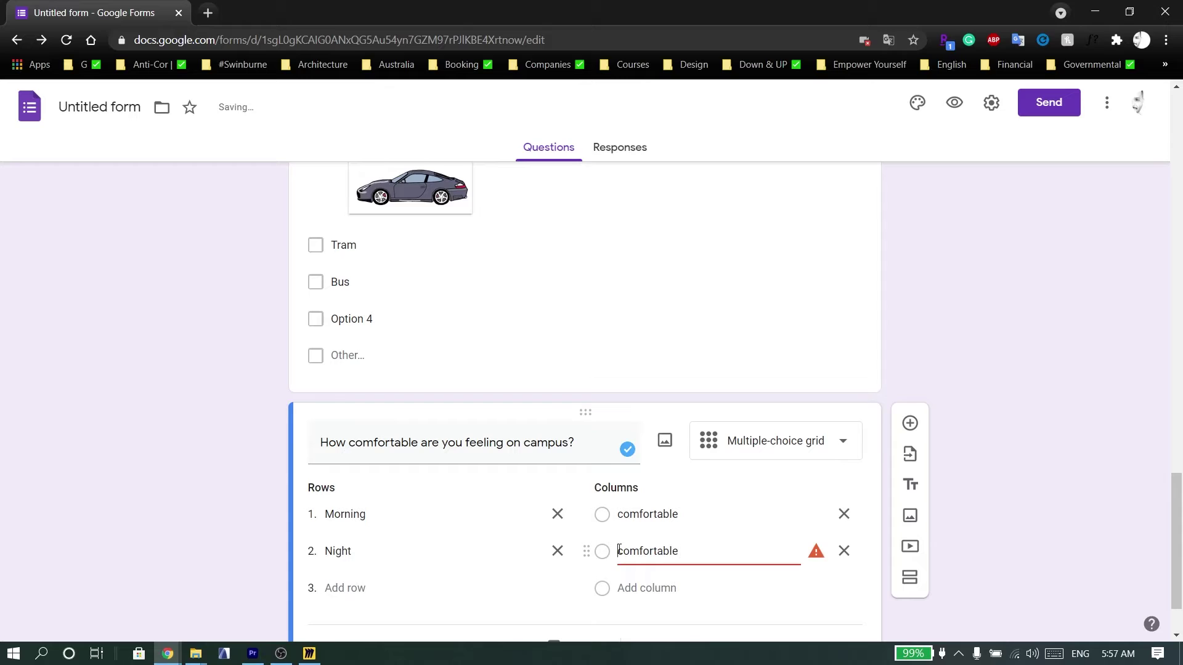
{"action": "left_click", "coordinate": [618, 551]}
{"action": "type", "text": "Un"}
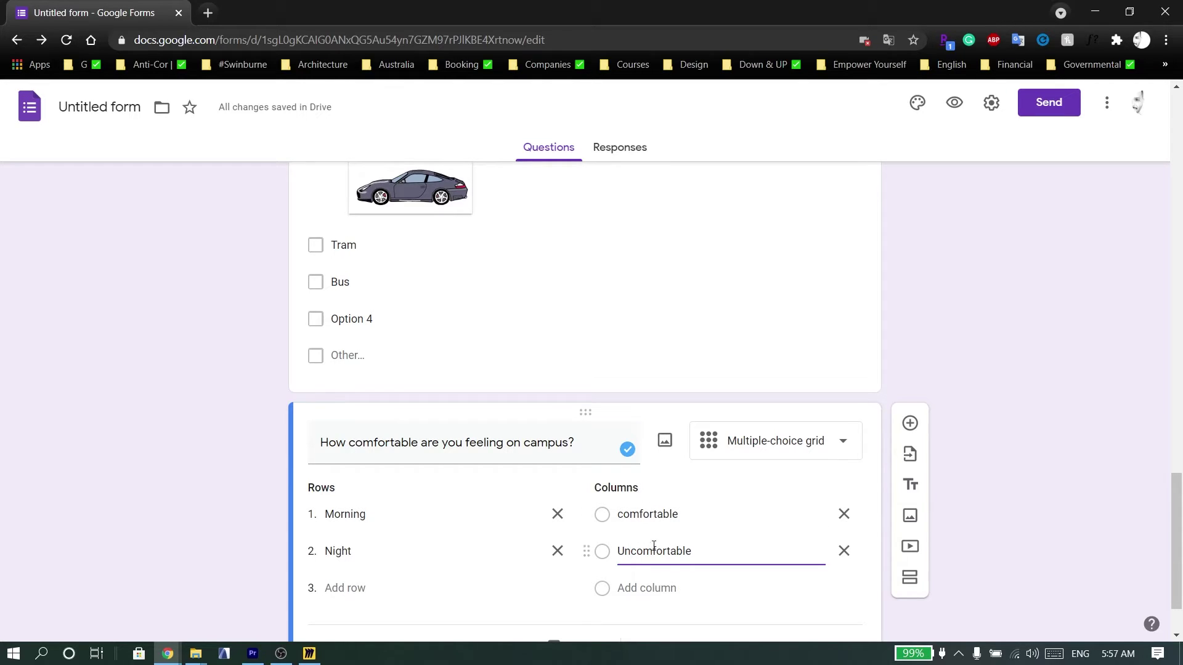
{"action": "left_click", "coordinate": [635, 547]}
{"action": "left_click_drag", "start_coordinate": [631, 551], "coordinate": [617, 552]}
{"action": "key", "text": "BackSpace"}
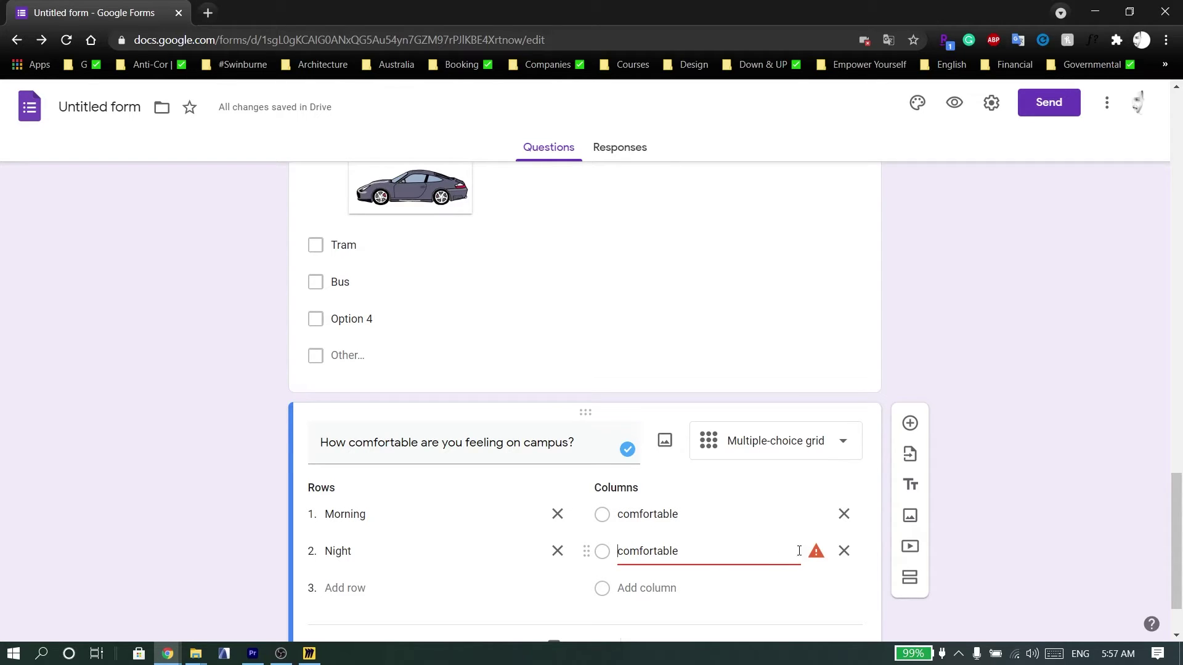
Name the comfort grid's second column "uncomfortable" and require a response in each row.
{"action": "mouse_move", "coordinate": [817, 552]}
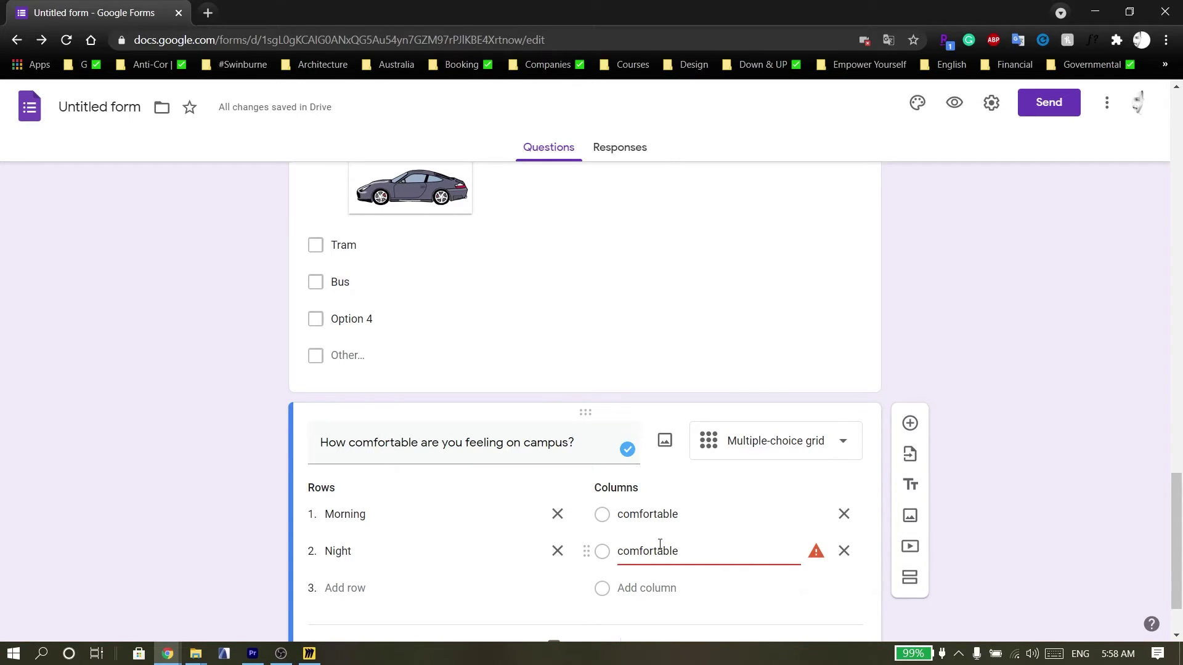
{"action": "type", "text": "un"}
{"action": "left_click", "coordinate": [515, 610]}
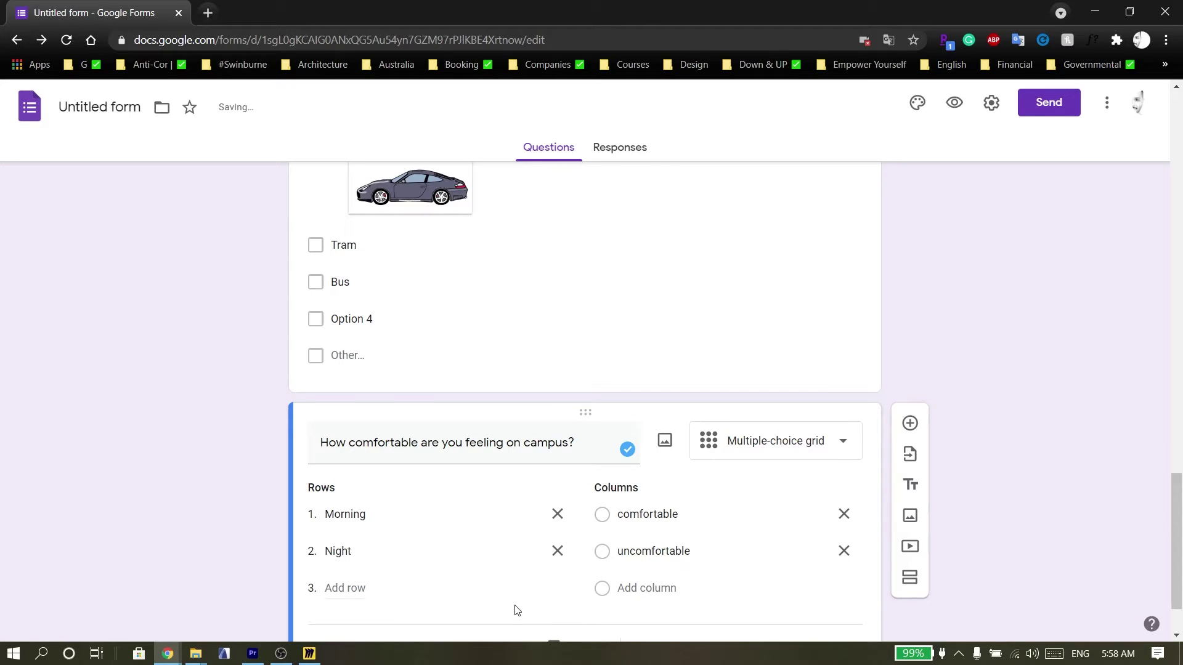
{"action": "scroll", "coordinate": [520, 386], "scroll_direction": "down", "scroll_amount": 1}
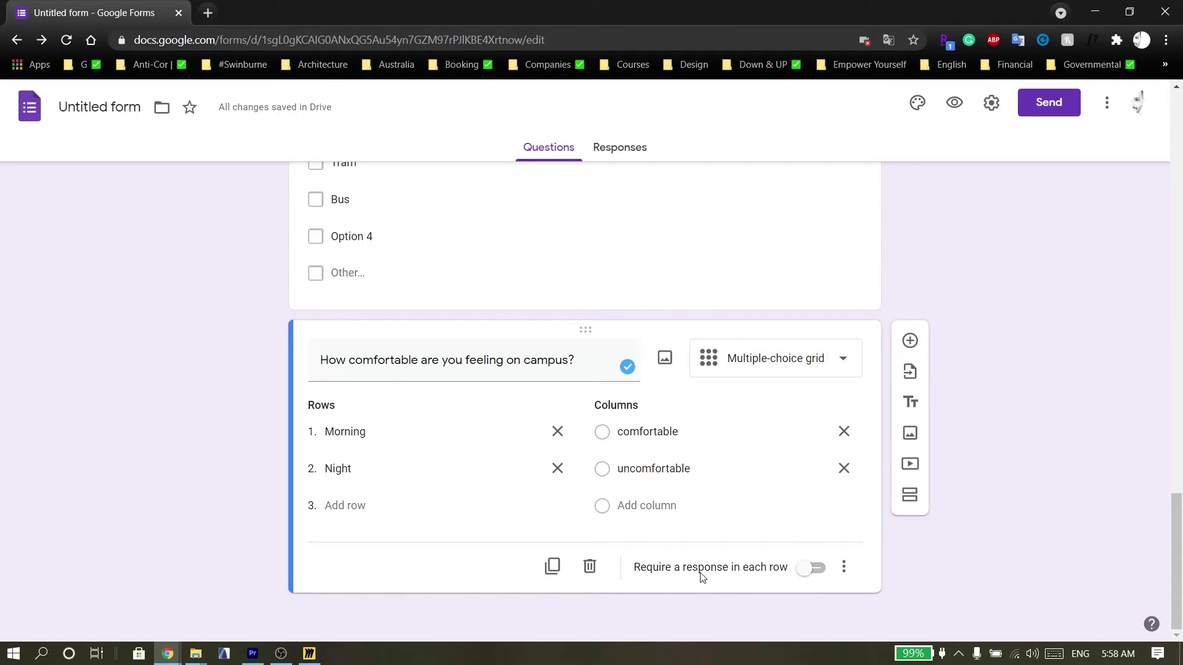
{"action": "left_click", "coordinate": [808, 568]}
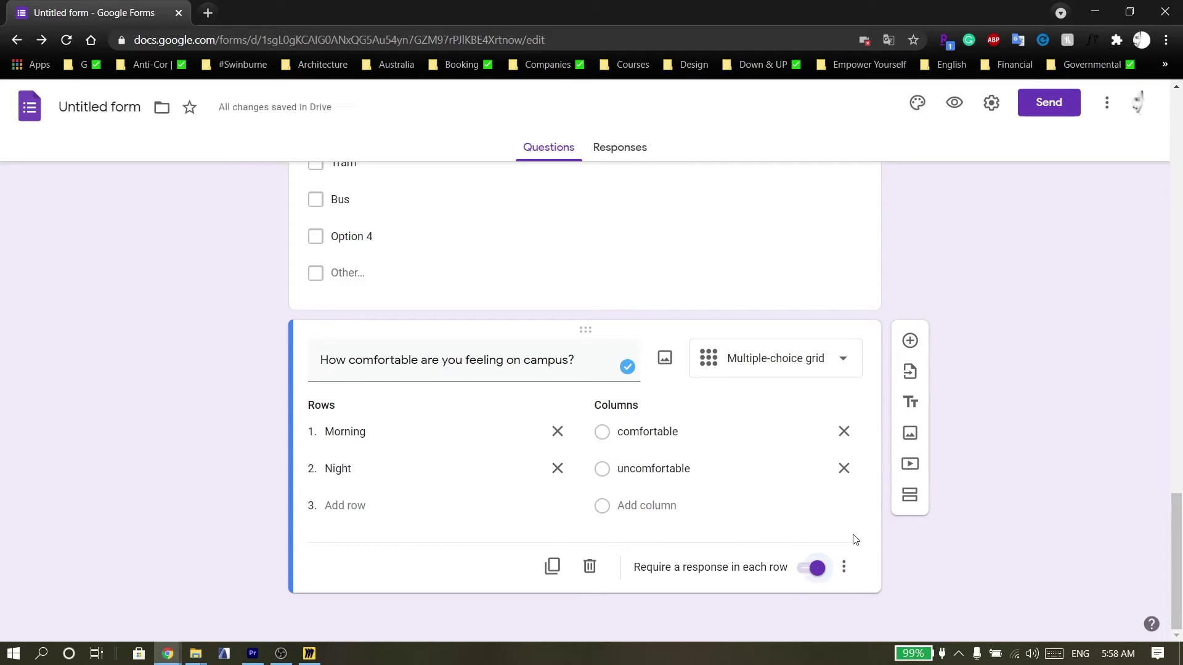
Add two questions below the comfort grid, leaving the first blank and wording the second "What is your favourite place on campus?".
{"action": "left_click", "coordinate": [909, 342]}
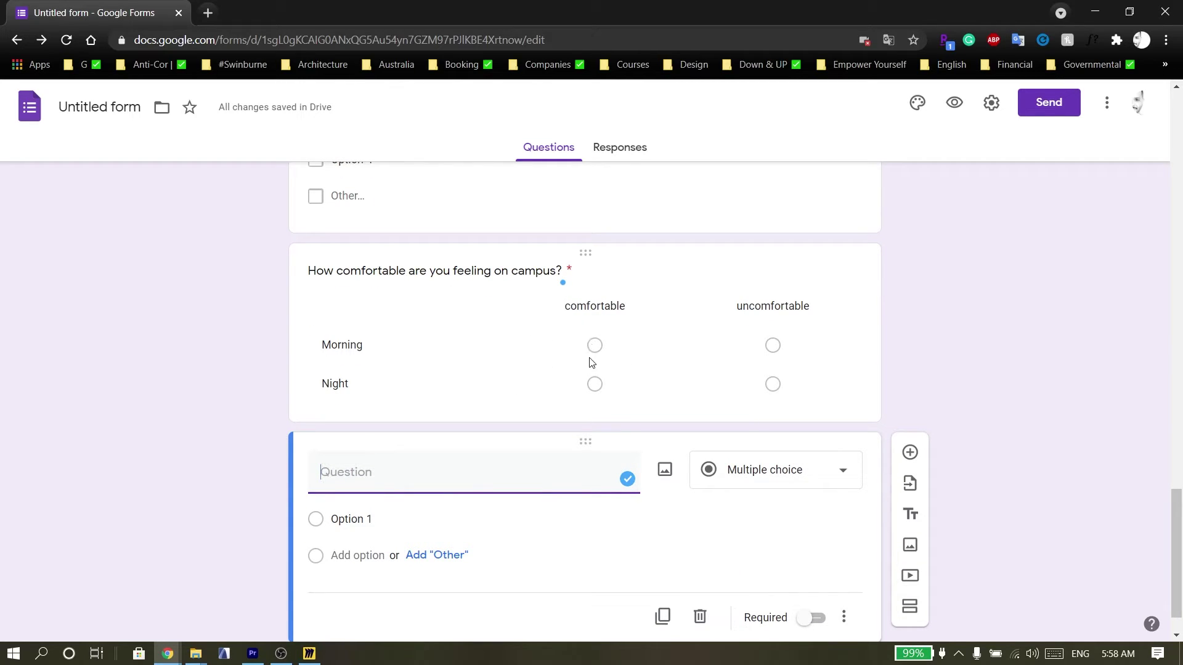
{"action": "scroll", "coordinate": [850, 418], "scroll_direction": "down", "scroll_amount": 1}
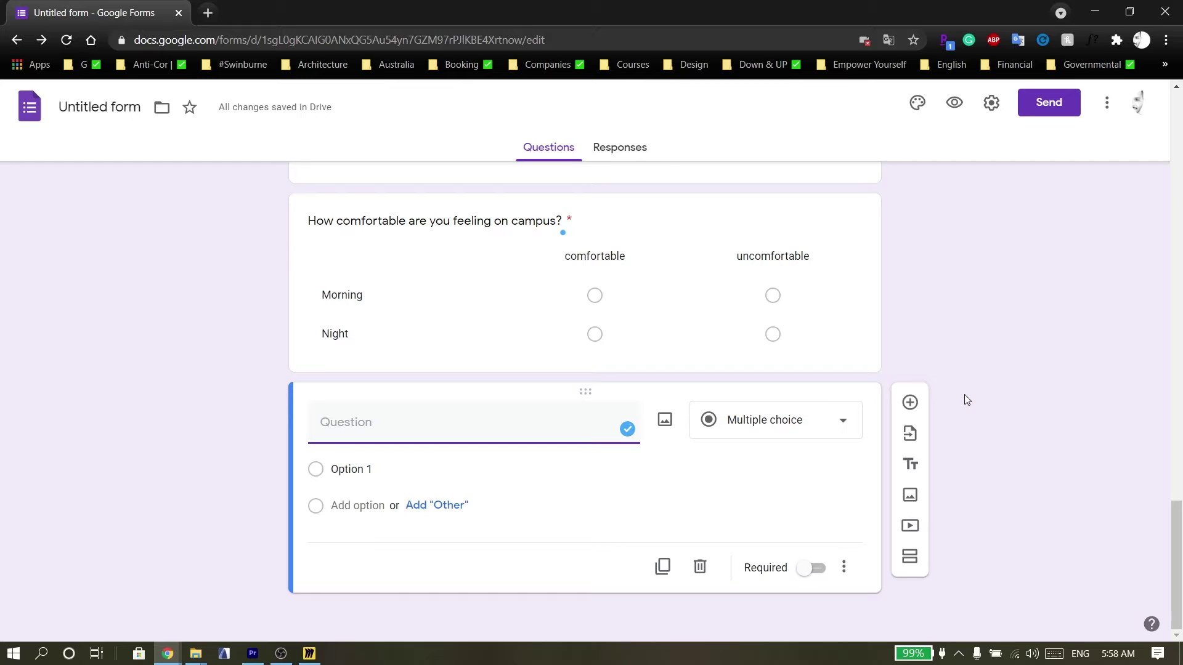
{"action": "left_click", "coordinate": [911, 404]}
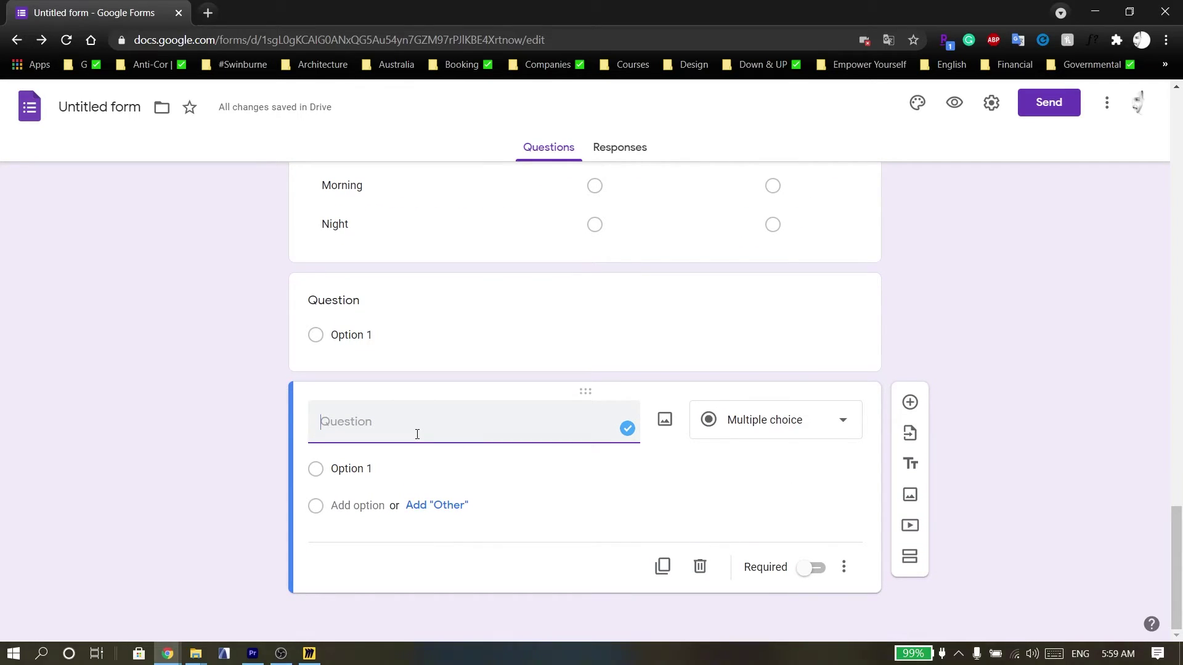
{"action": "type", "text": "What is your favourite place on campus?"}
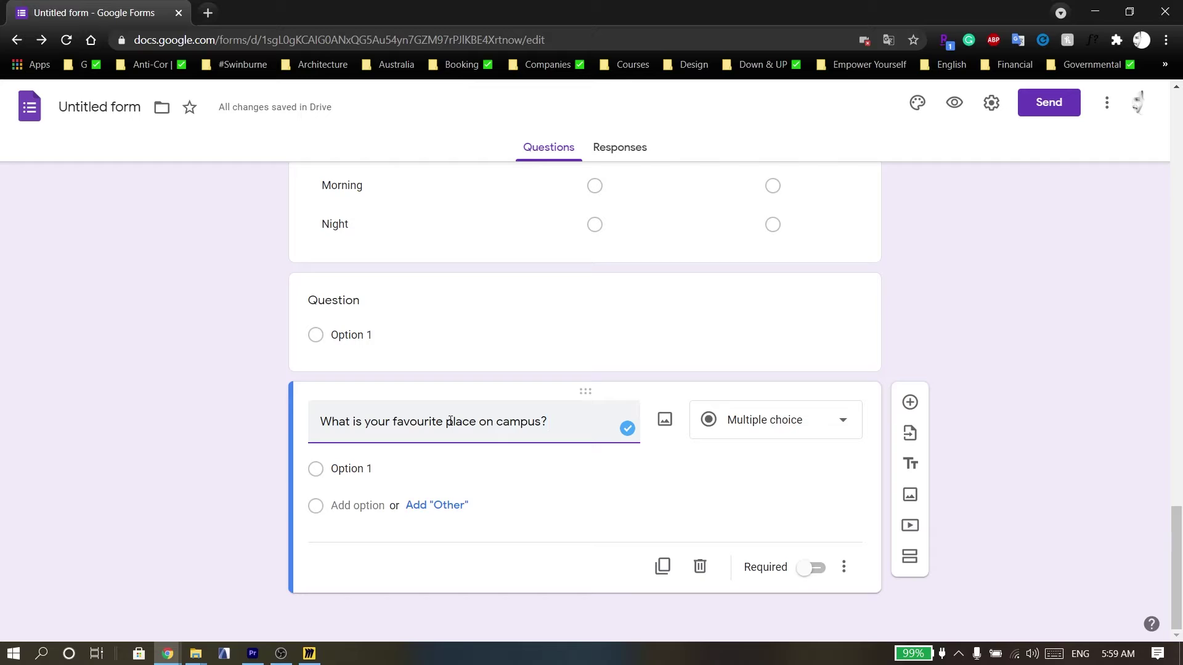
{"action": "left_click_drag", "start_coordinate": [446, 422], "coordinate": [470, 420]}
{"action": "left_click", "coordinate": [471, 422]}
Try Short answer as the favourite place question's type and settle on Paragraph.
{"action": "left_click", "coordinate": [516, 461]}
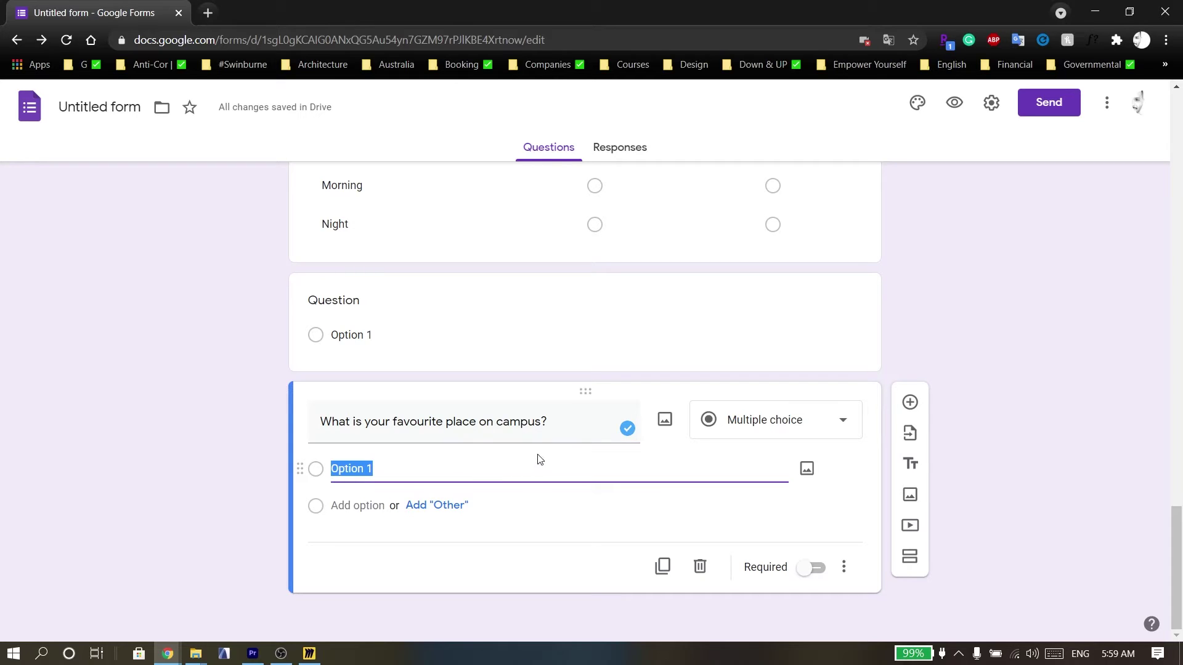
{"action": "left_click", "coordinate": [817, 419]}
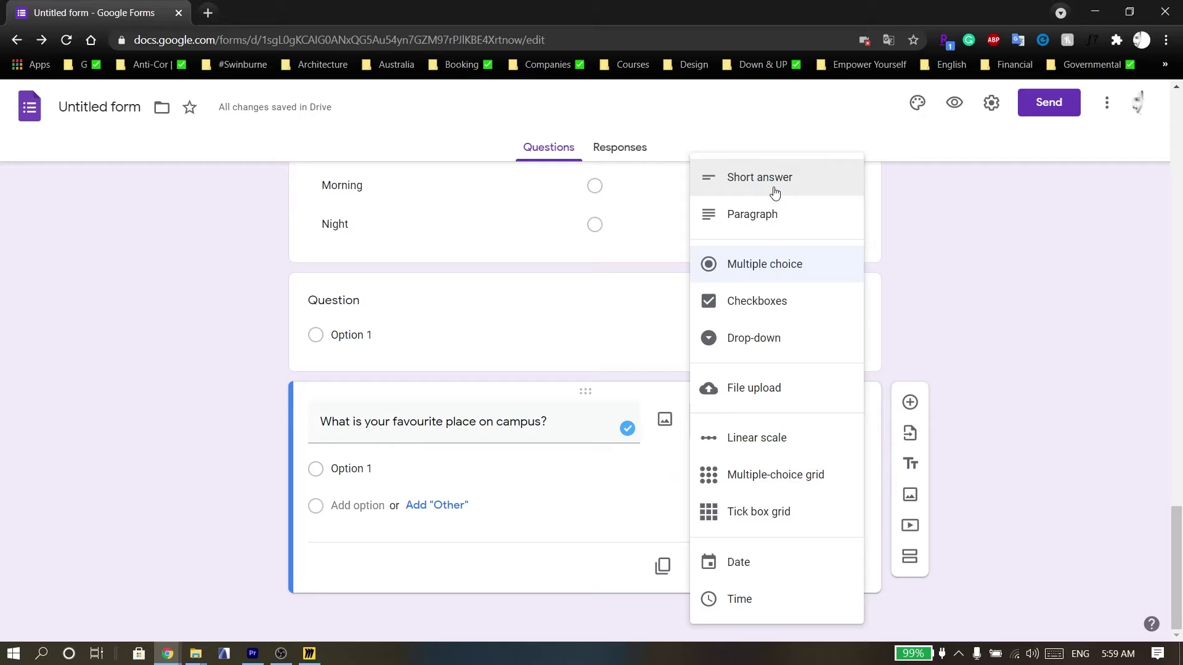
{"action": "left_click", "coordinate": [774, 193]}
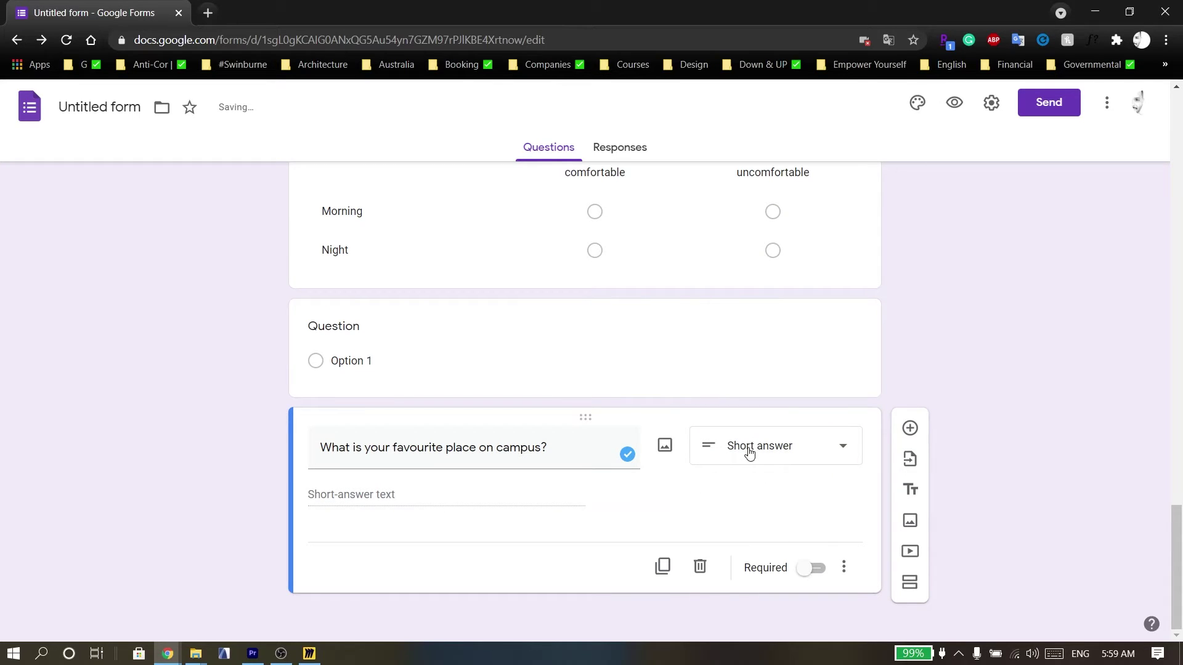
{"action": "left_click", "coordinate": [749, 453]}
{"action": "left_click", "coordinate": [766, 225]}
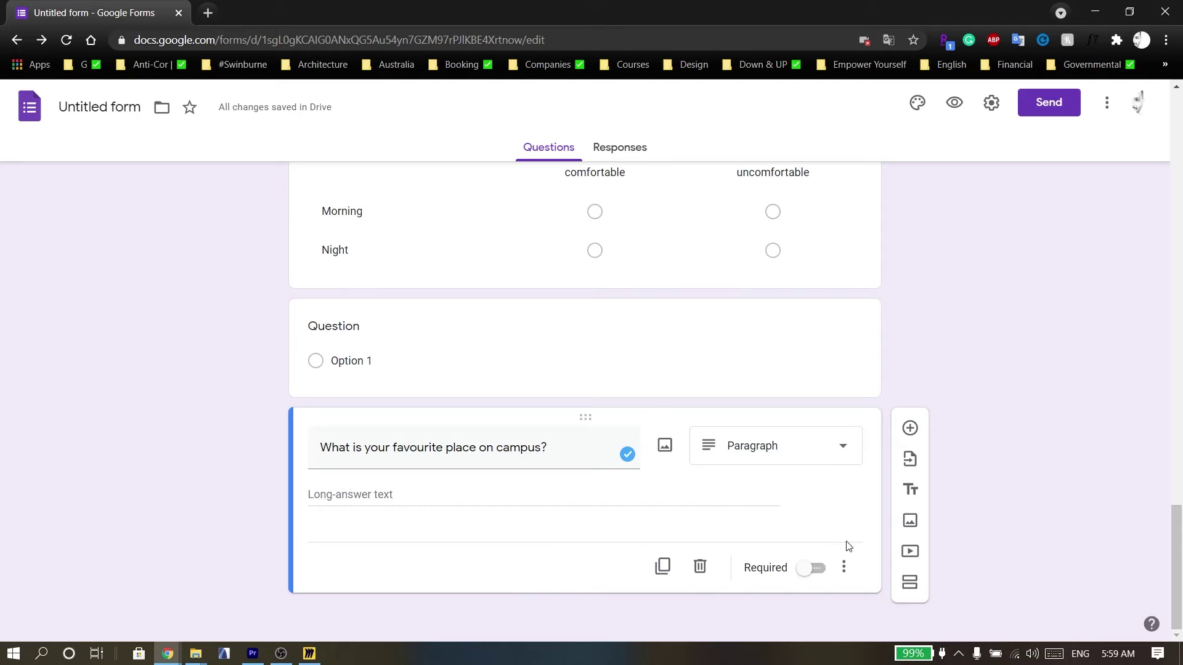
Give the favourite place question the description "Please using geolocation: format (-37.822798308610416, 145.038941929095)".
{"action": "left_click", "coordinate": [844, 567]}
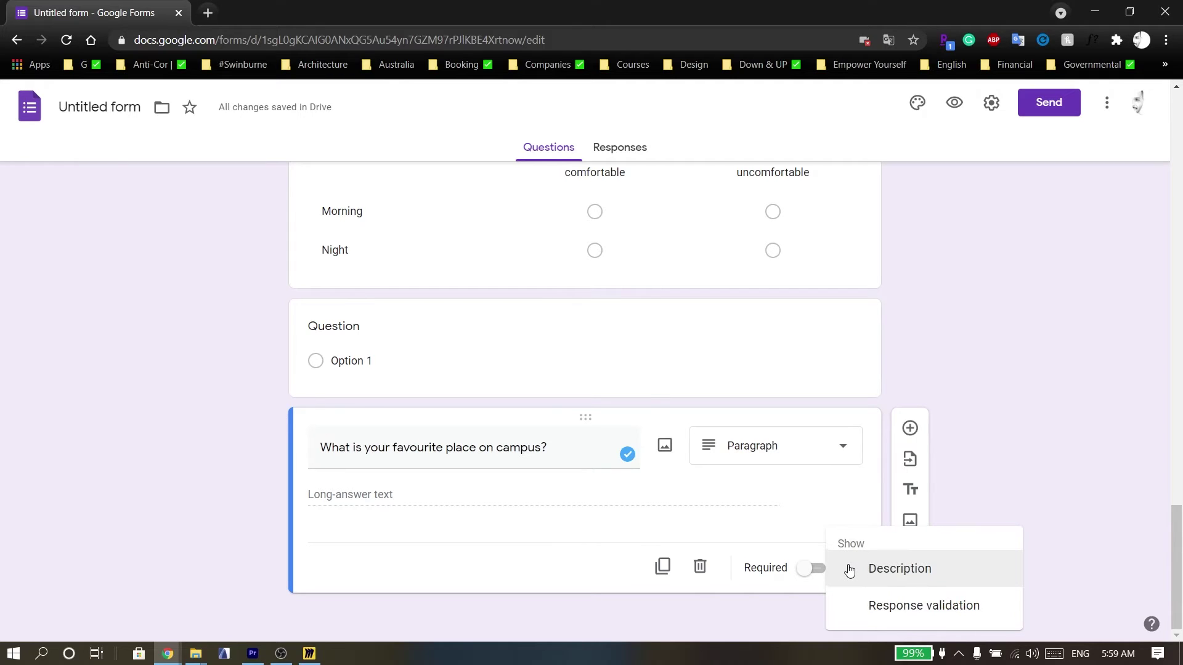
{"action": "left_click", "coordinate": [907, 569]}
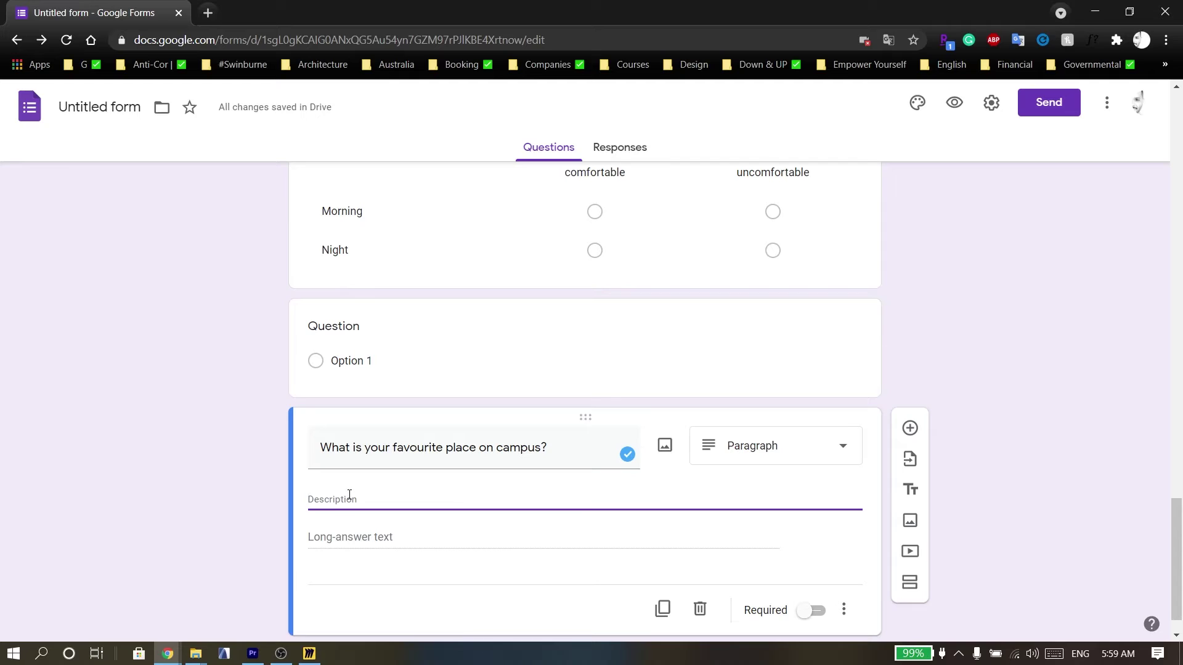
{"action": "type", "text": "Please using geolocation: format (-37.822798308610416, 145.038941929095)"}
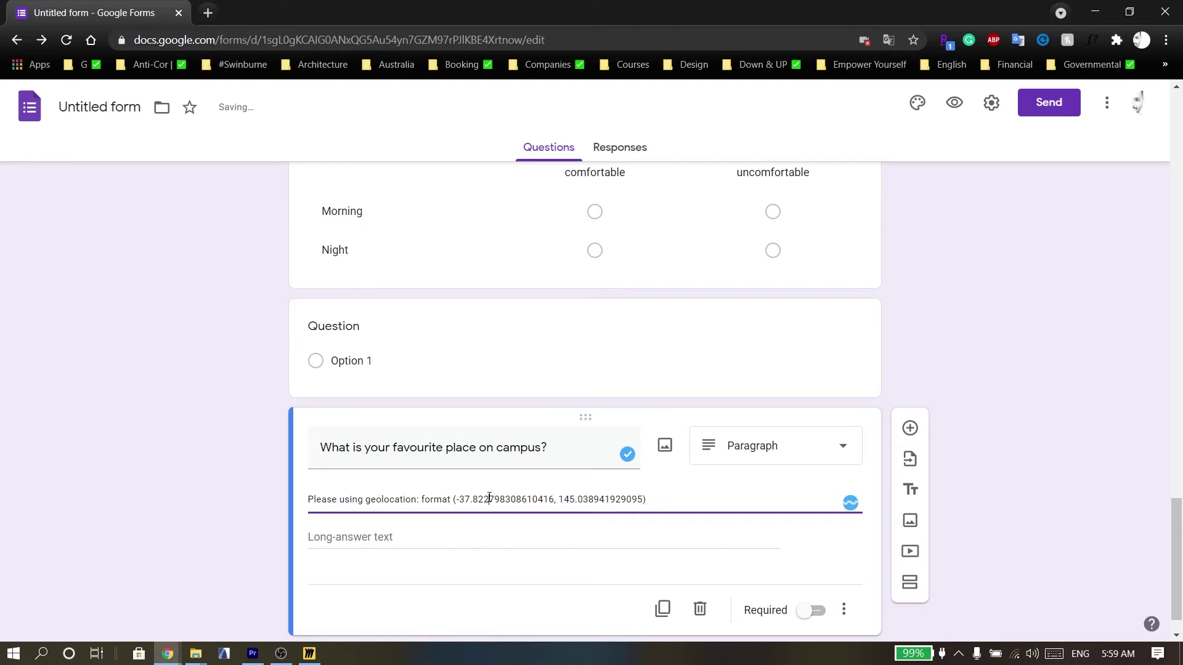
{"action": "left_click_drag", "start_coordinate": [459, 498], "coordinate": [644, 503]}
{"action": "left_click", "coordinate": [658, 508]}
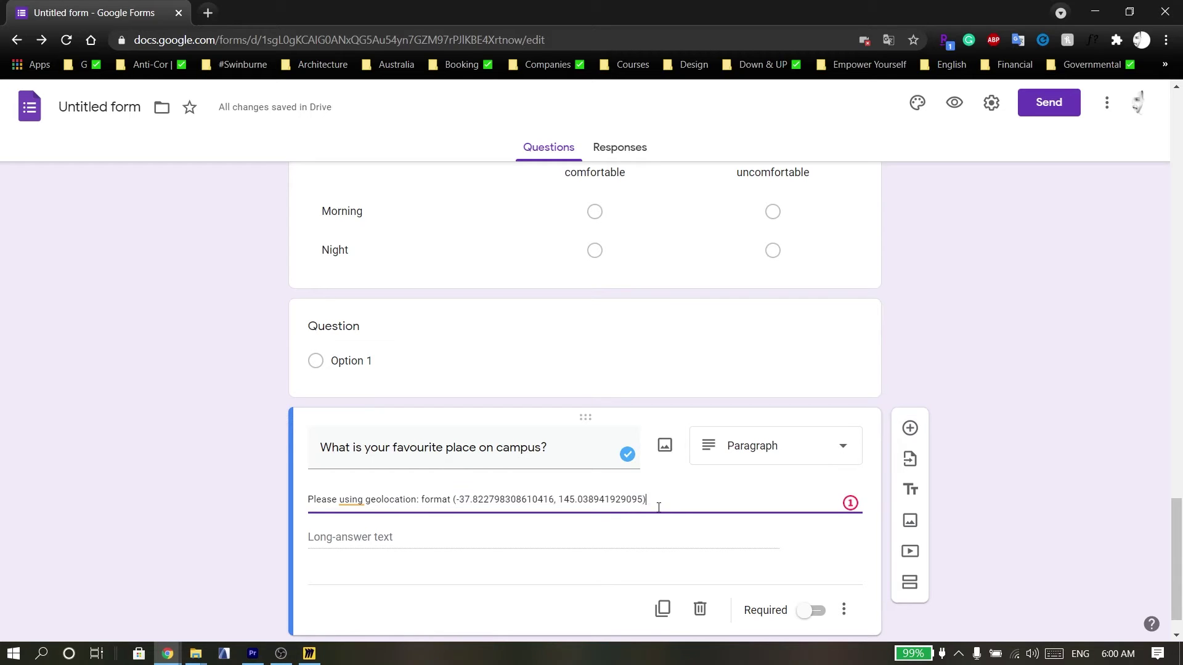
Insert the coloured yarn picture from the Work and School themes as the form's header image.
{"action": "scroll", "coordinate": [956, 374], "scroll_direction": "up", "scroll_amount": 20}
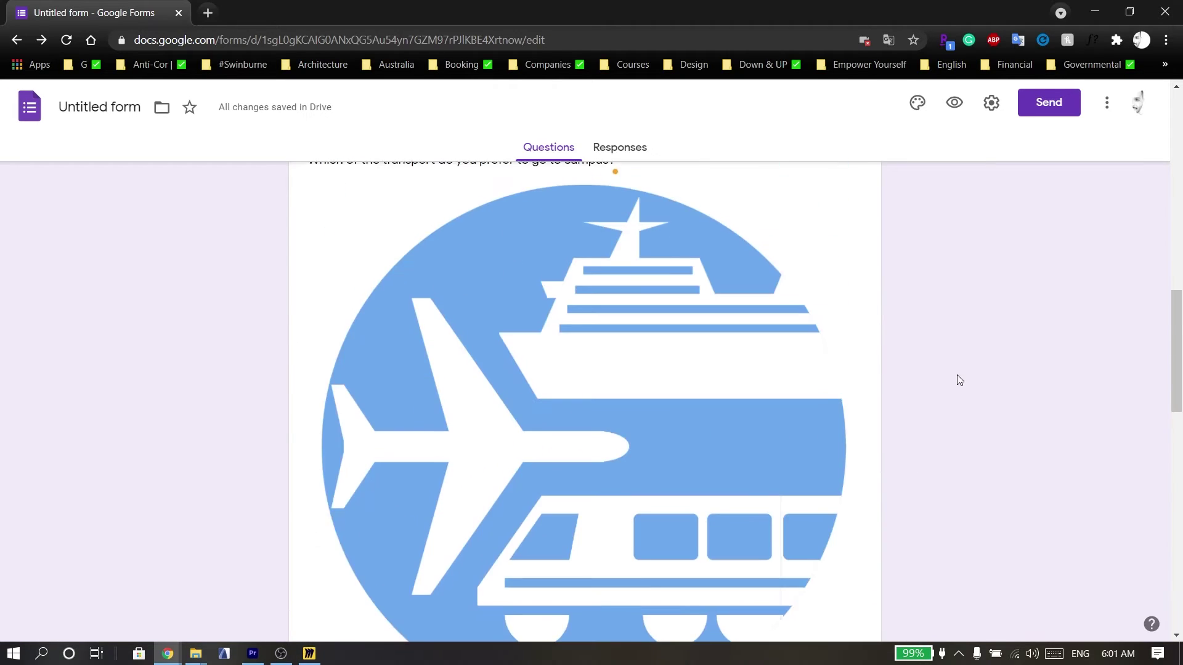
{"action": "left_click", "coordinate": [917, 103]}
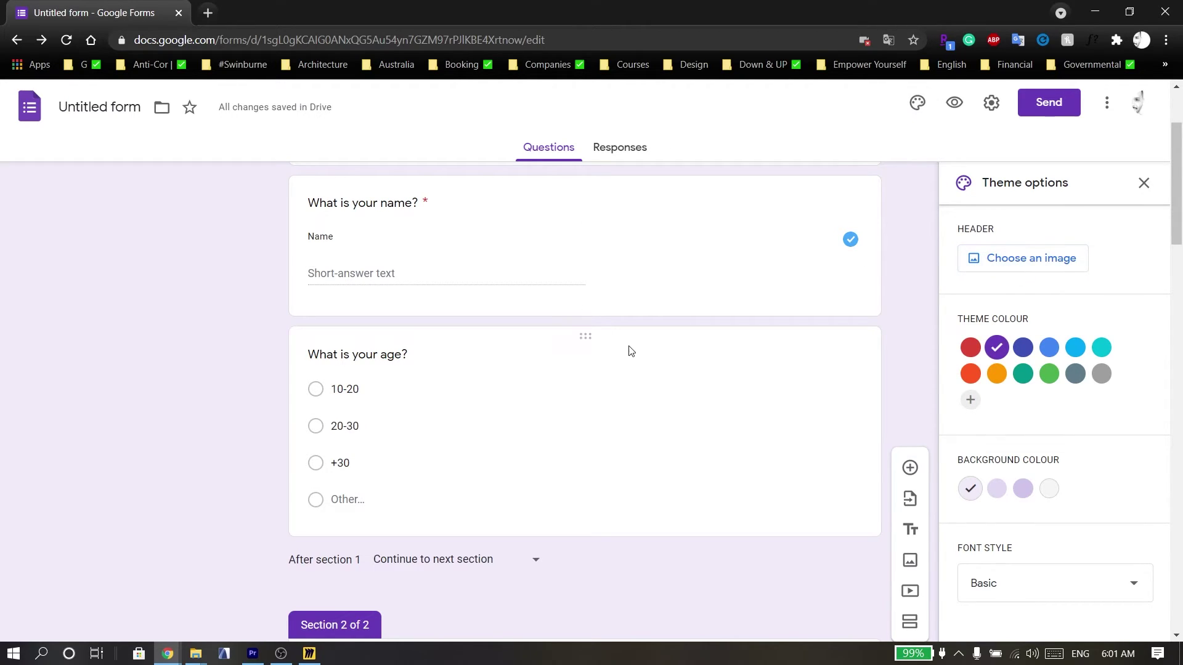
{"action": "scroll", "coordinate": [628, 347], "scroll_direction": "up", "scroll_amount": 3}
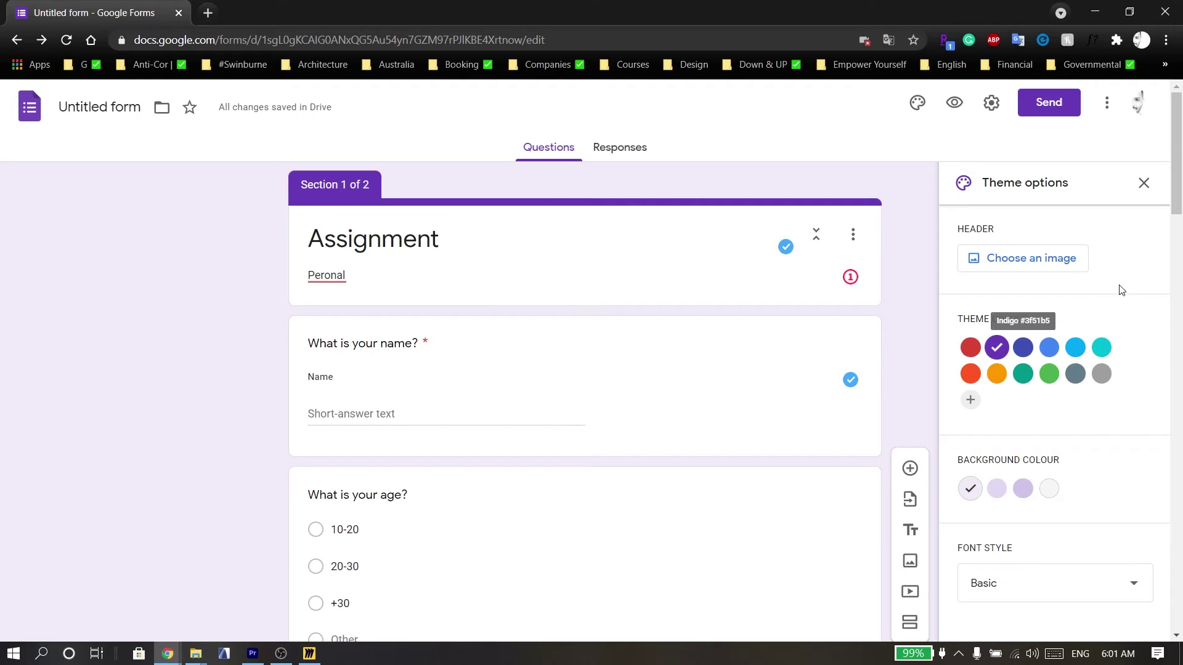
{"action": "left_click", "coordinate": [1041, 258]}
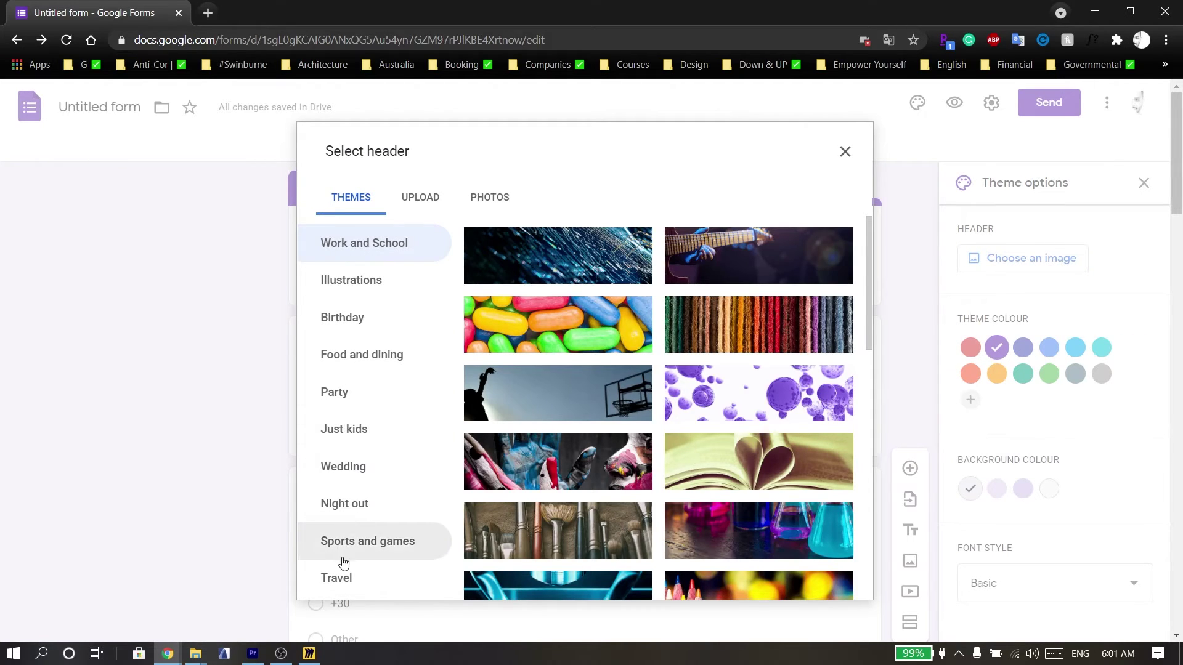
{"action": "left_click", "coordinate": [426, 210]}
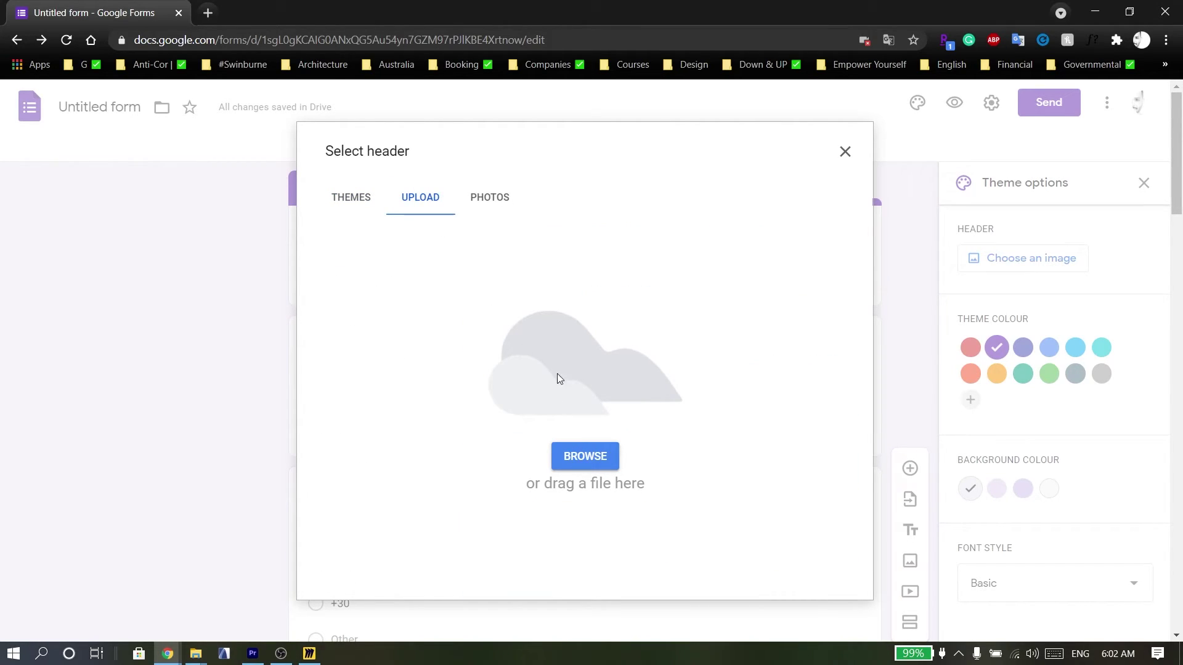
{"action": "left_click", "coordinate": [492, 201]}
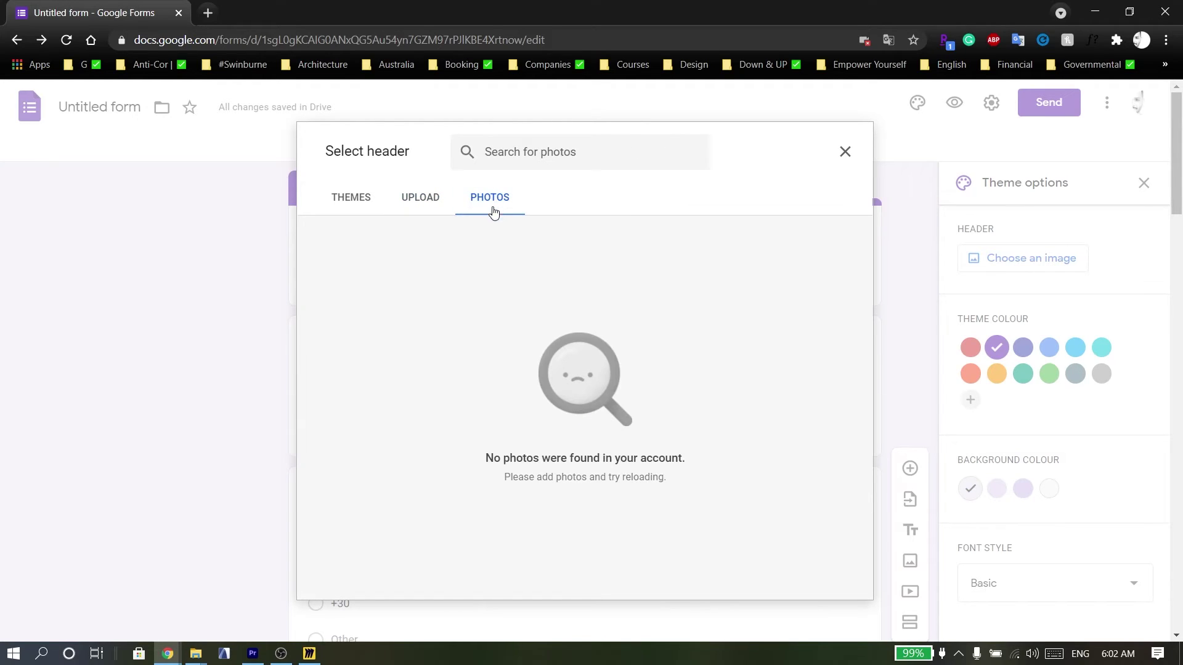
{"action": "left_click", "coordinate": [356, 202]}
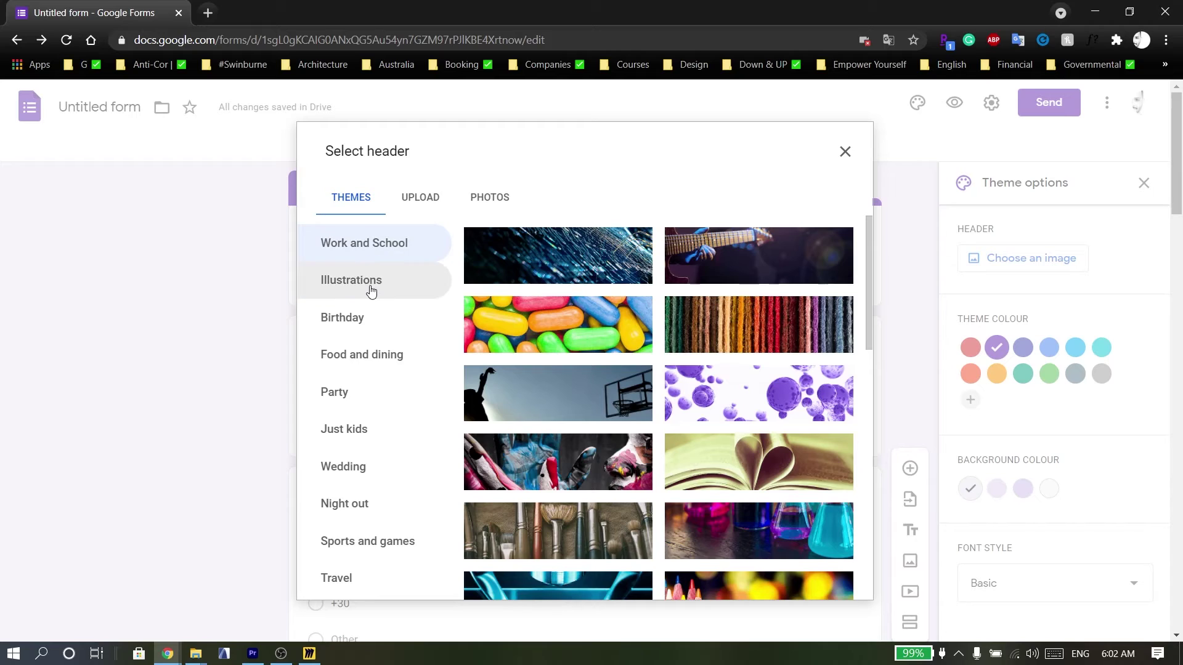
{"action": "left_click", "coordinate": [754, 335]}
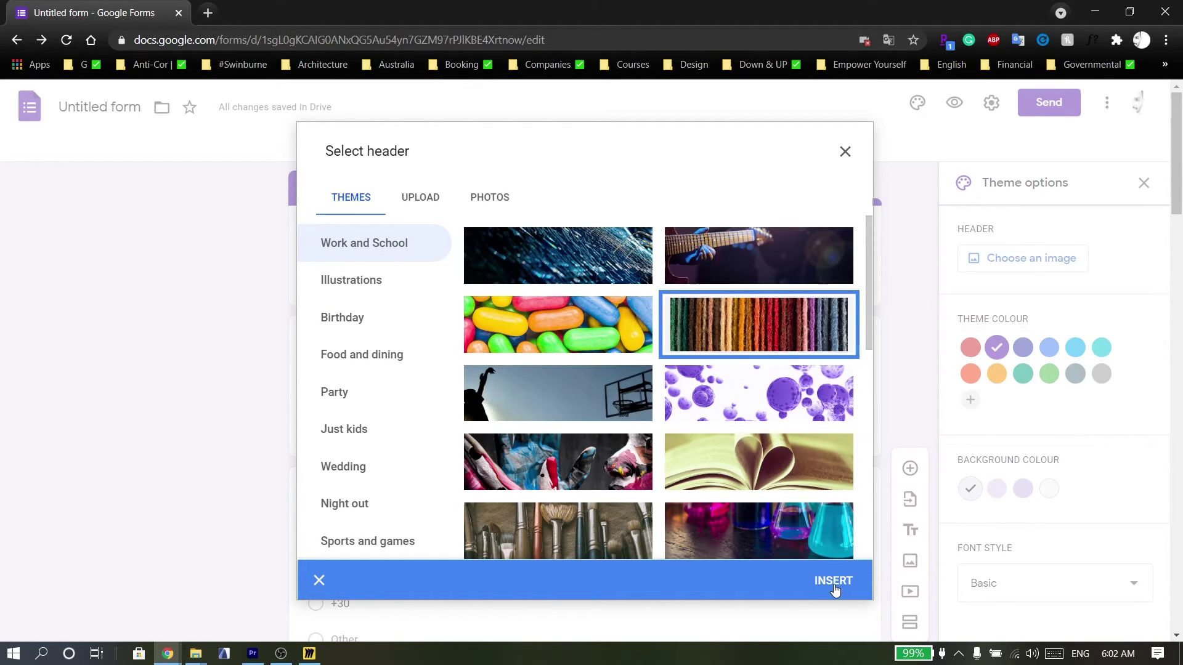
{"action": "left_click", "coordinate": [836, 588]}
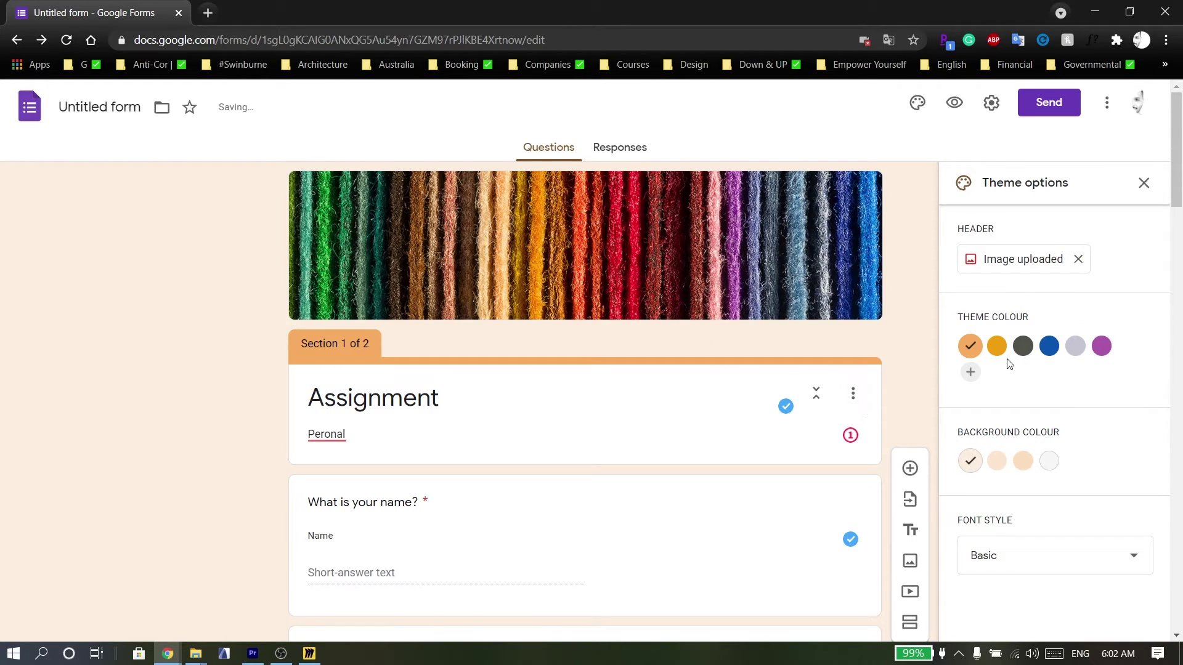
Set the form's theme colour to dark grey and its background to the lightest grey.
{"action": "left_click", "coordinate": [1023, 345]}
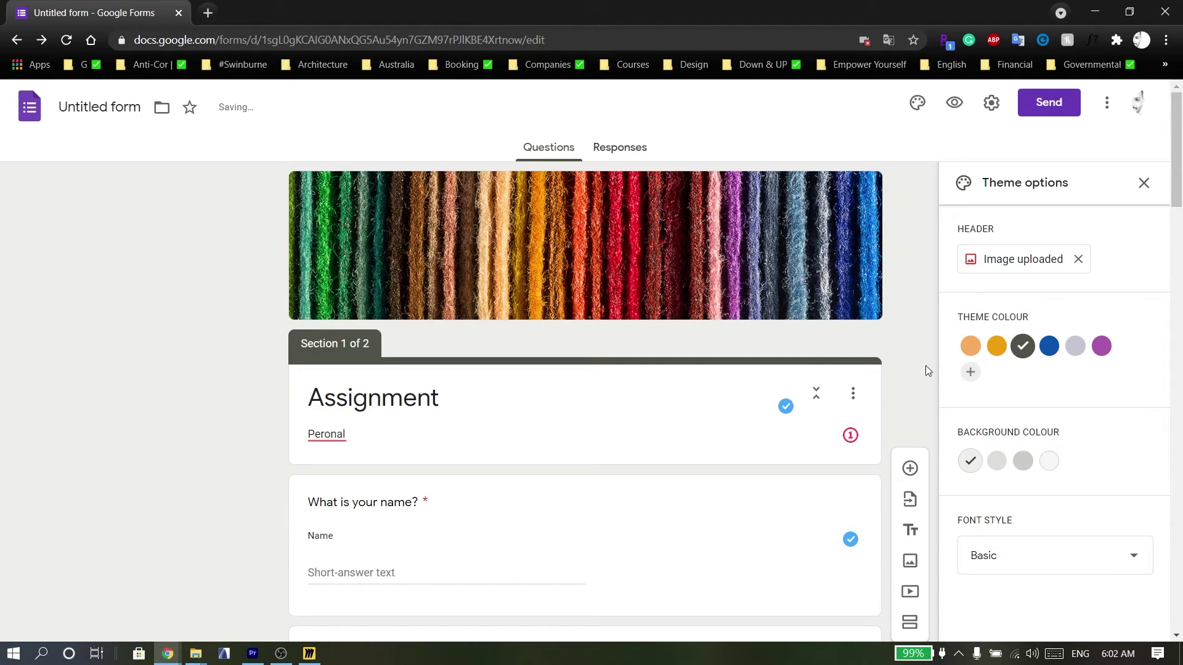
{"action": "scroll", "coordinate": [924, 368], "scroll_direction": "down", "scroll_amount": 1}
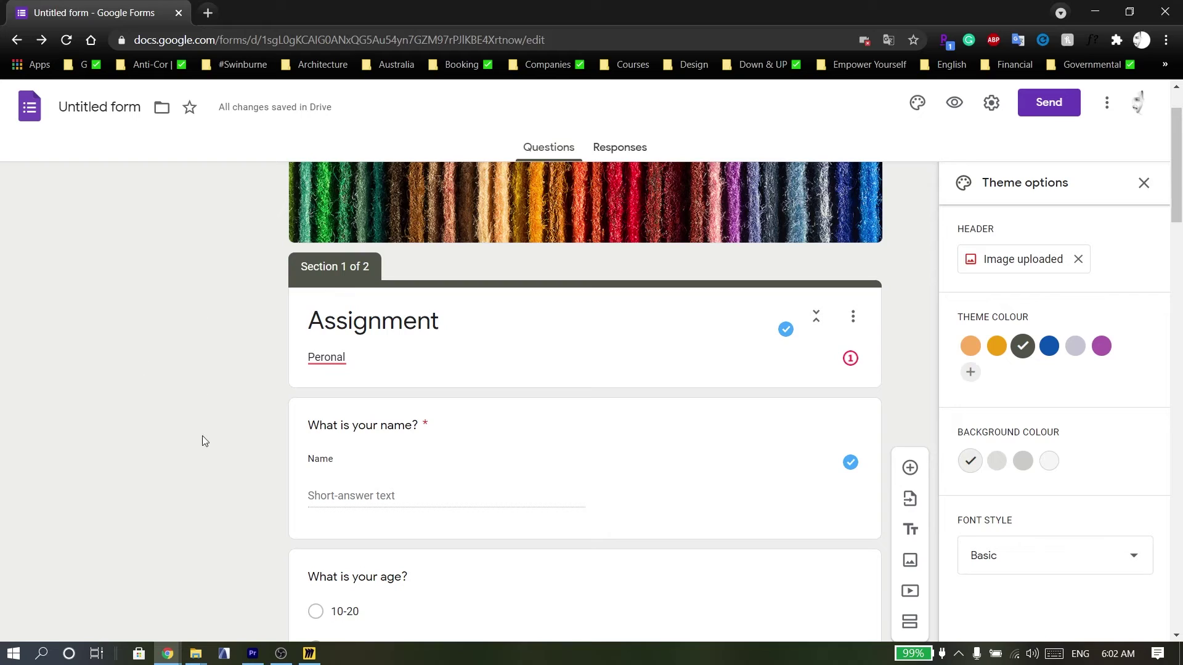
{"action": "left_click", "coordinate": [1046, 463]}
{"action": "scroll", "coordinate": [1017, 464], "scroll_direction": "down", "scroll_amount": 4}
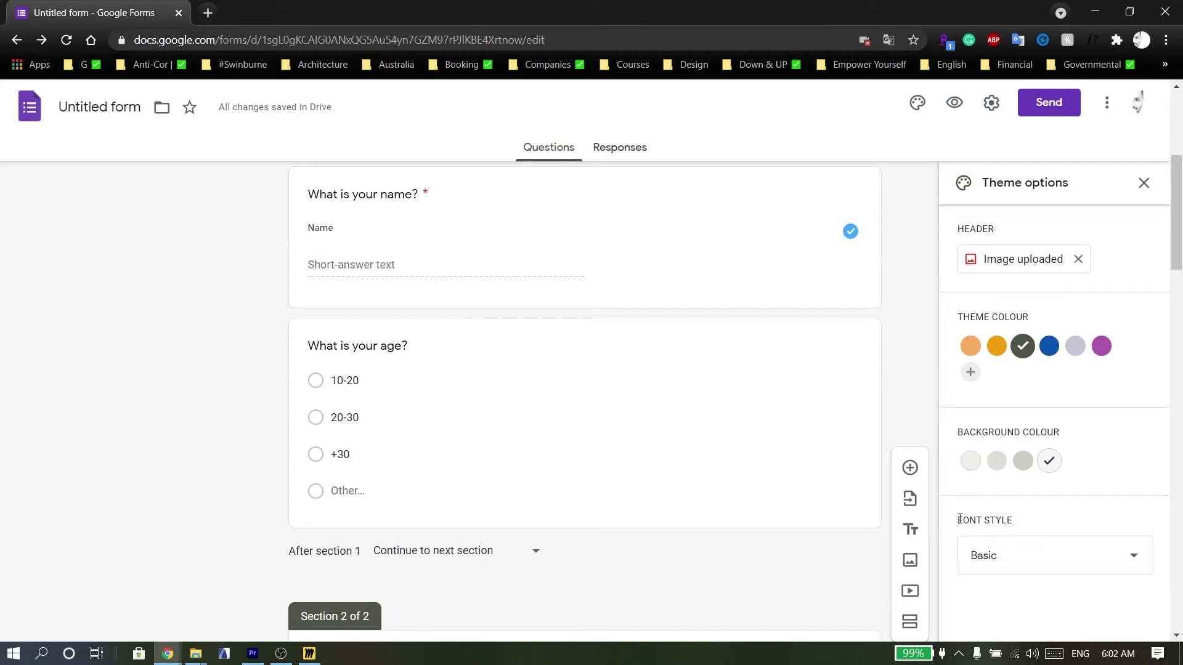
Set the form's font style to Formal and close the theme options.
{"action": "left_click_drag", "start_coordinate": [958, 519], "coordinate": [1011, 520]}
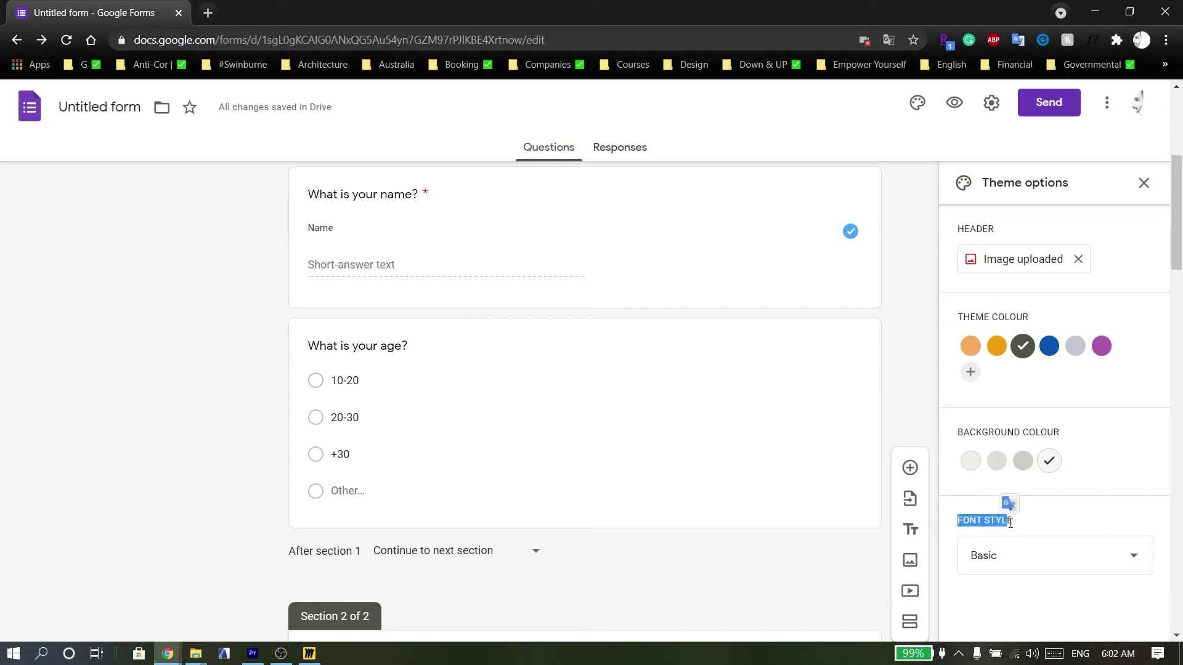
{"action": "left_click", "coordinate": [1007, 556]}
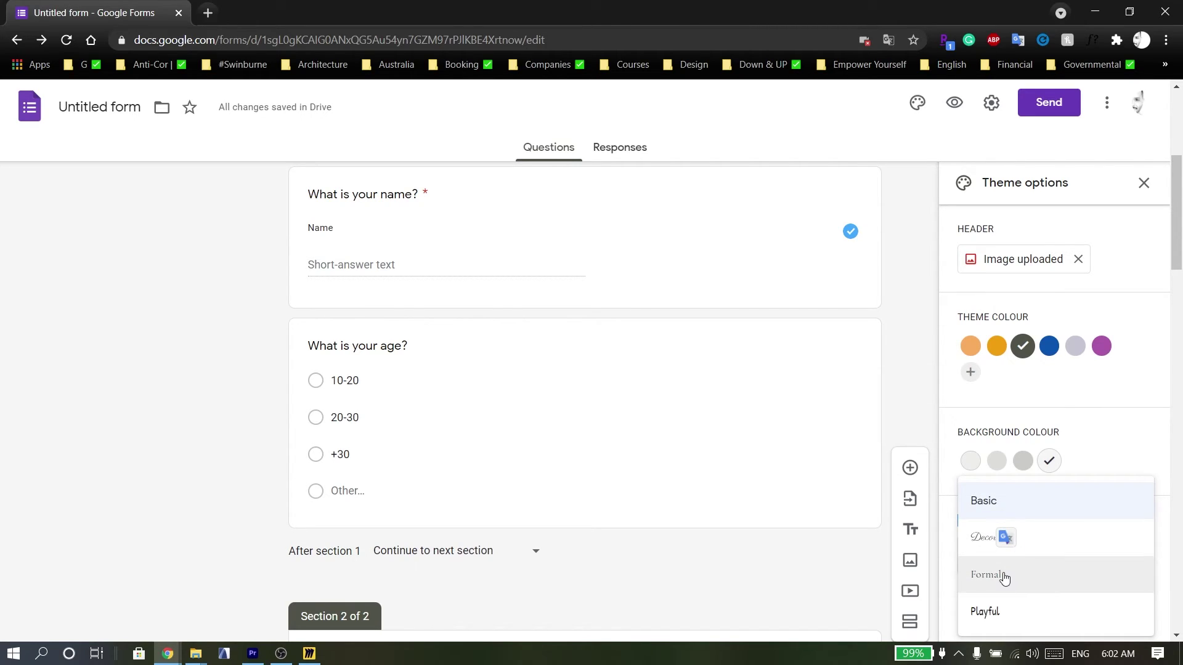
{"action": "left_click", "coordinate": [1004, 577]}
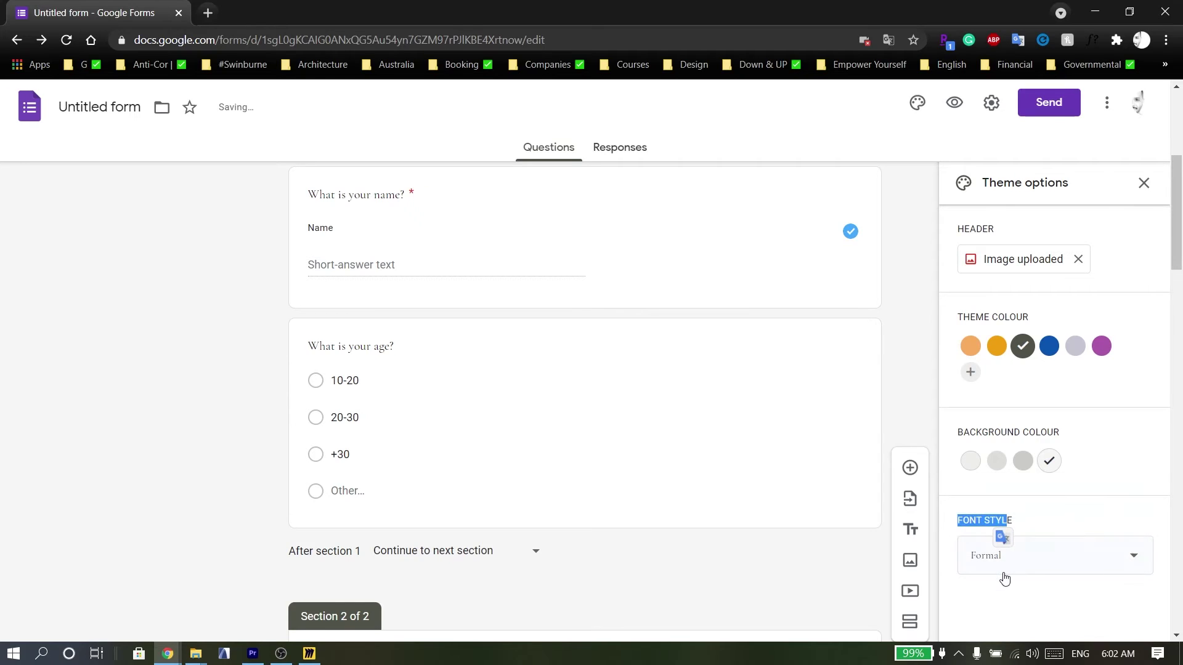
{"action": "left_click", "coordinate": [1136, 192]}
{"action": "scroll", "coordinate": [568, 428], "scroll_direction": "up", "scroll_amount": 5}
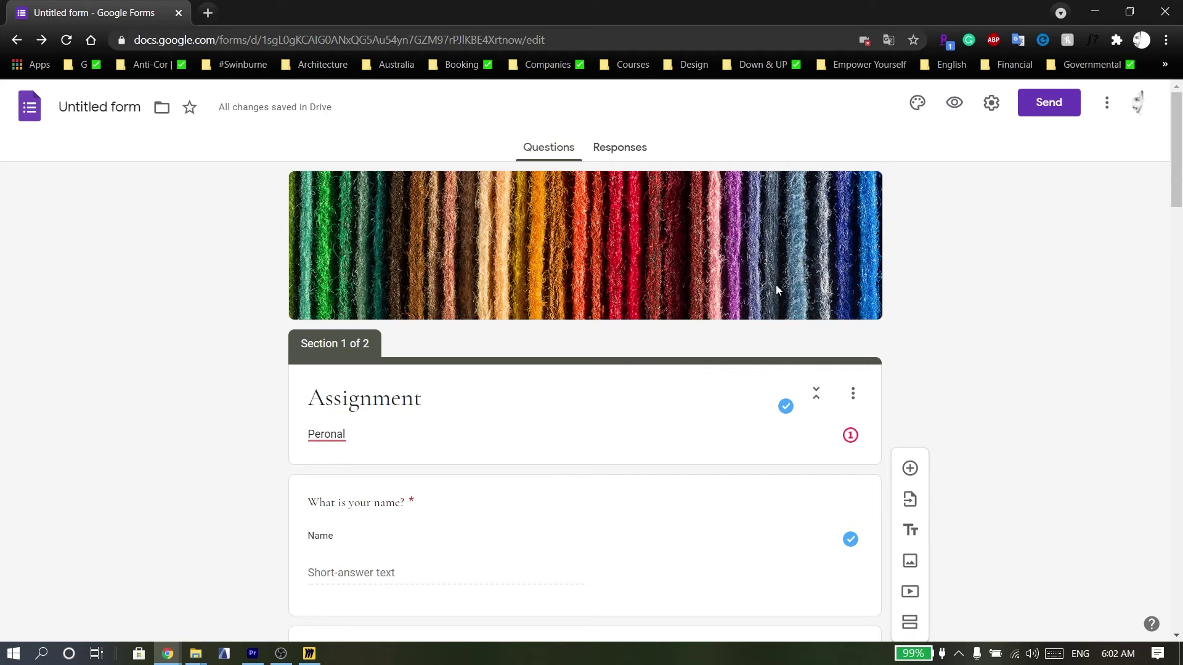
Preview the form as respondents see it and return to the editor.
{"action": "left_click", "coordinate": [955, 108]}
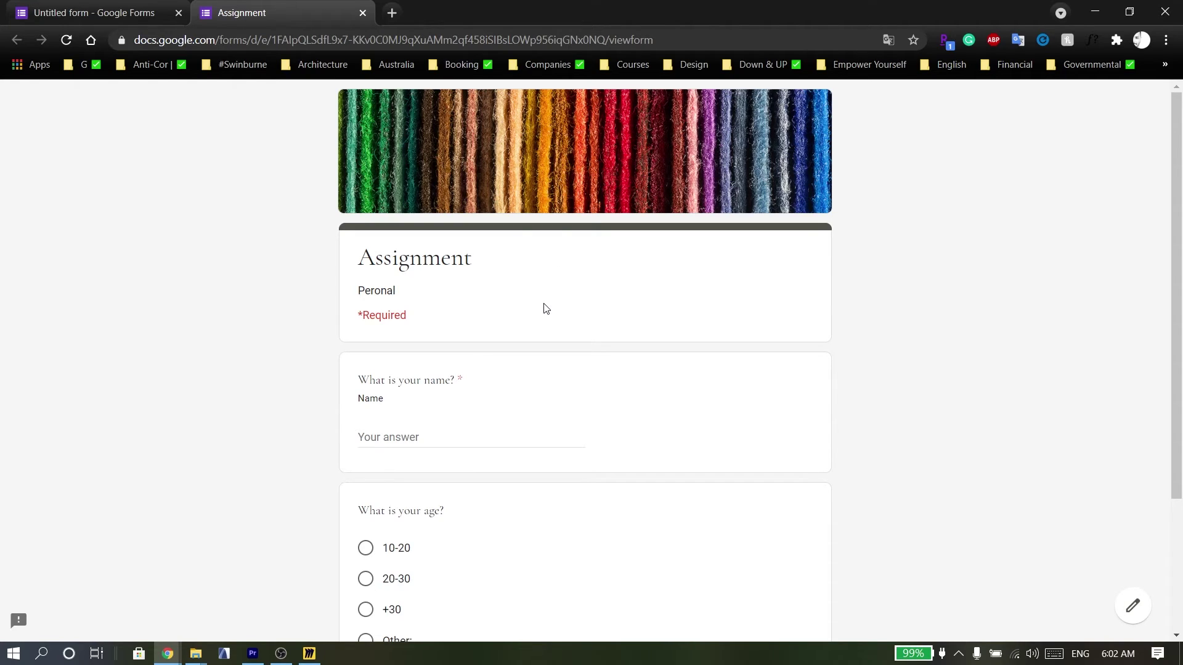
{"action": "scroll", "coordinate": [546, 308], "scroll_direction": "down", "scroll_amount": 3}
{"action": "left_click", "coordinate": [141, 15]}
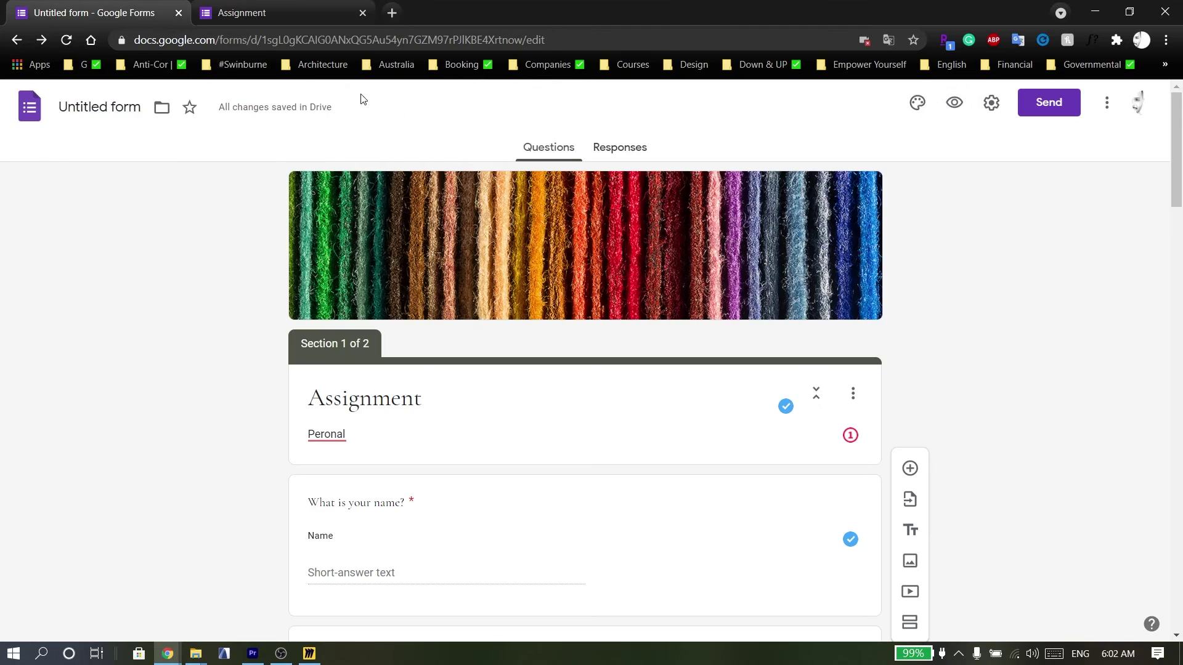
Review the form's General, Presentation and Quizzes settings and its additional actions, leaving everything as it is.
{"action": "left_click", "coordinate": [991, 104]}
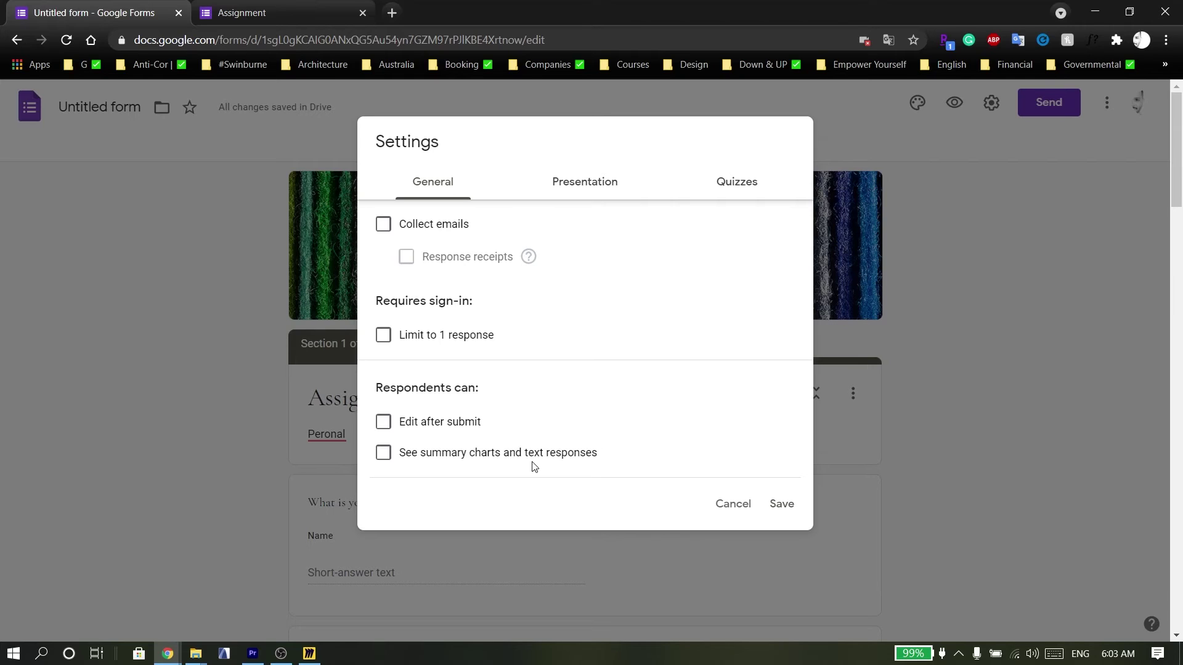
{"action": "left_click", "coordinate": [585, 191]}
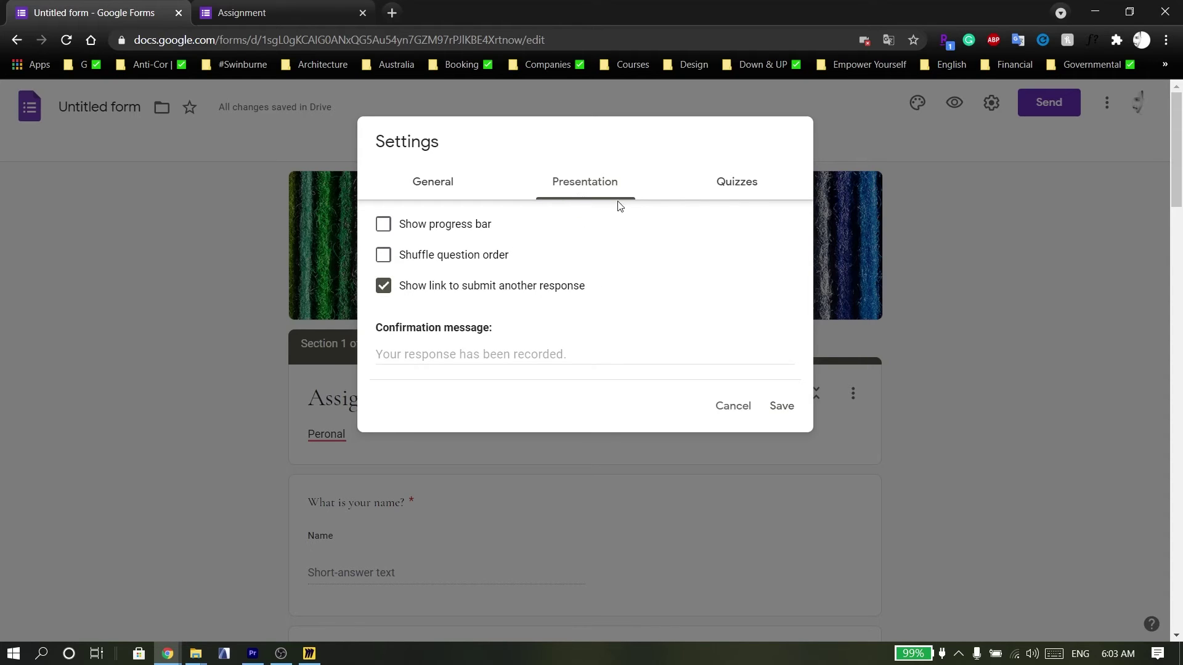
{"action": "left_click", "coordinate": [737, 185]}
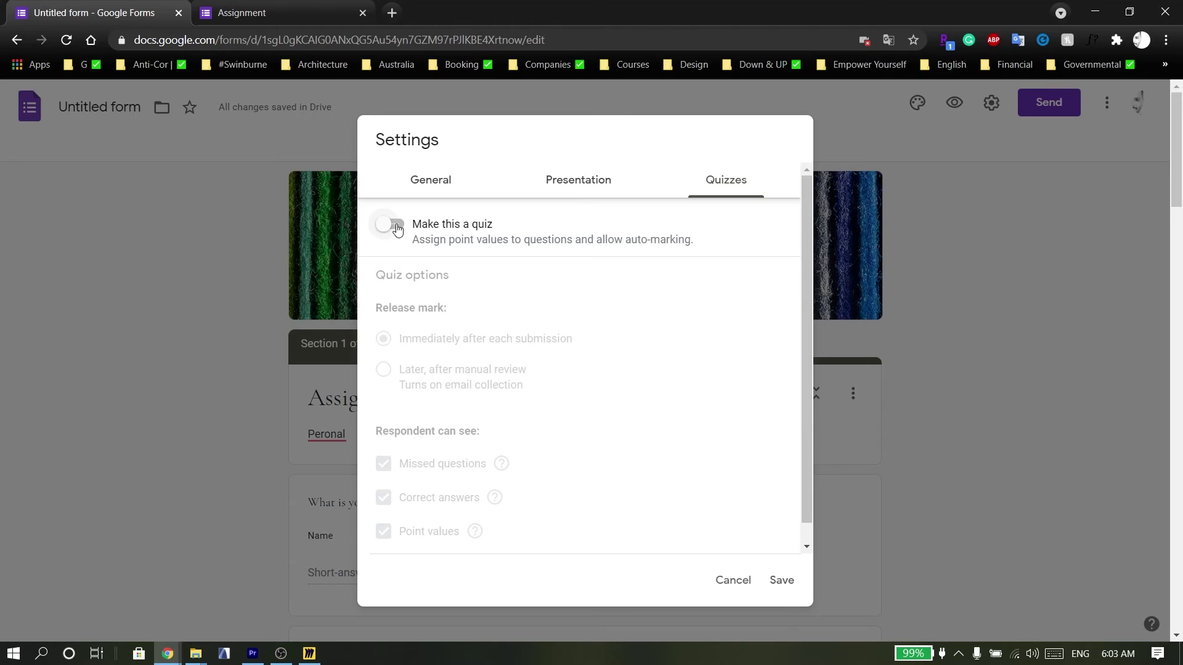
{"action": "key", "text": "Escape"}
{"action": "left_click", "coordinate": [1107, 102]}
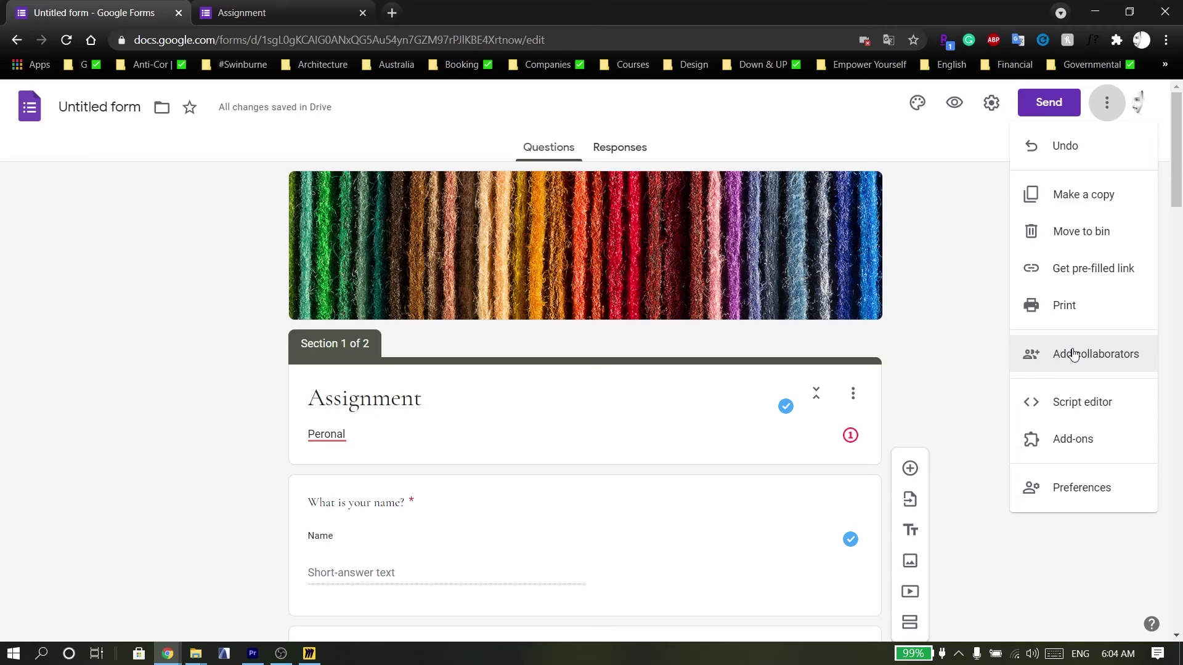
{"action": "left_click", "coordinate": [974, 226]}
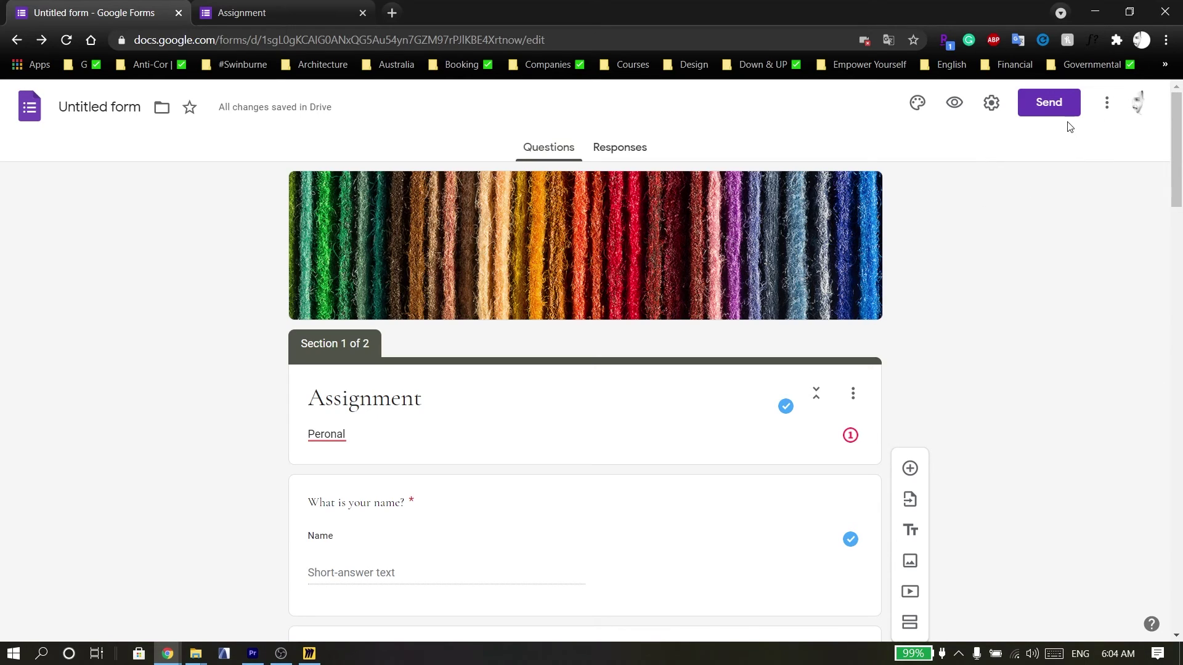
Copy a shortened link for sharing the form and close the send options.
{"action": "left_click", "coordinate": [1048, 103]}
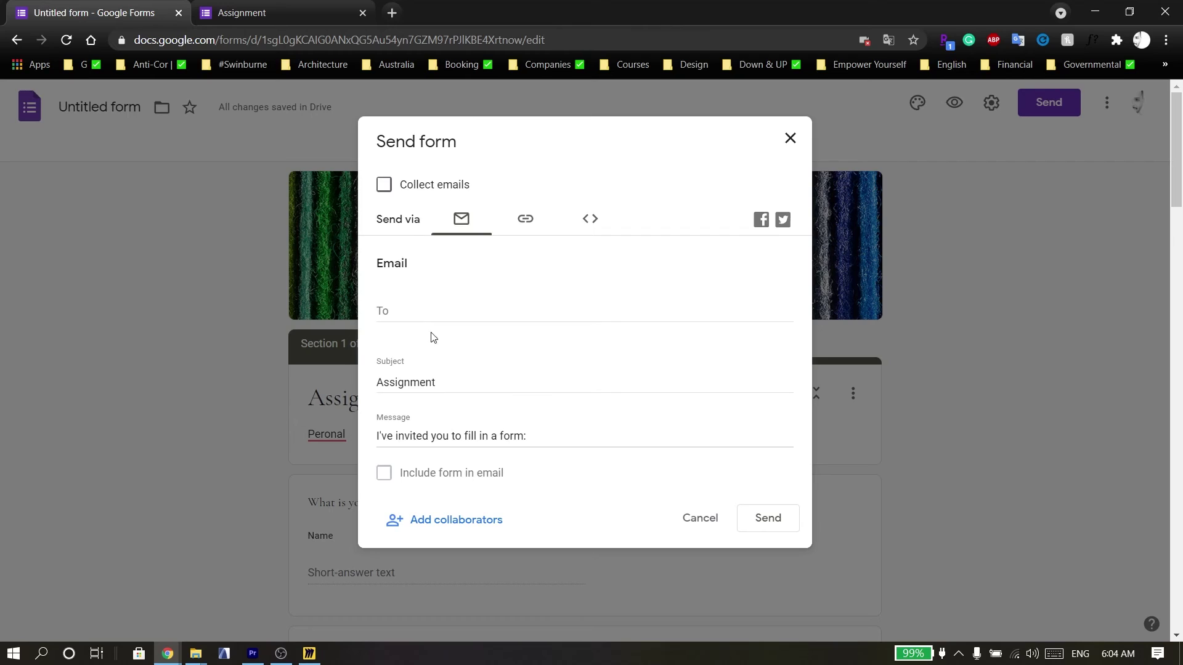
{"action": "left_click", "coordinate": [527, 224]}
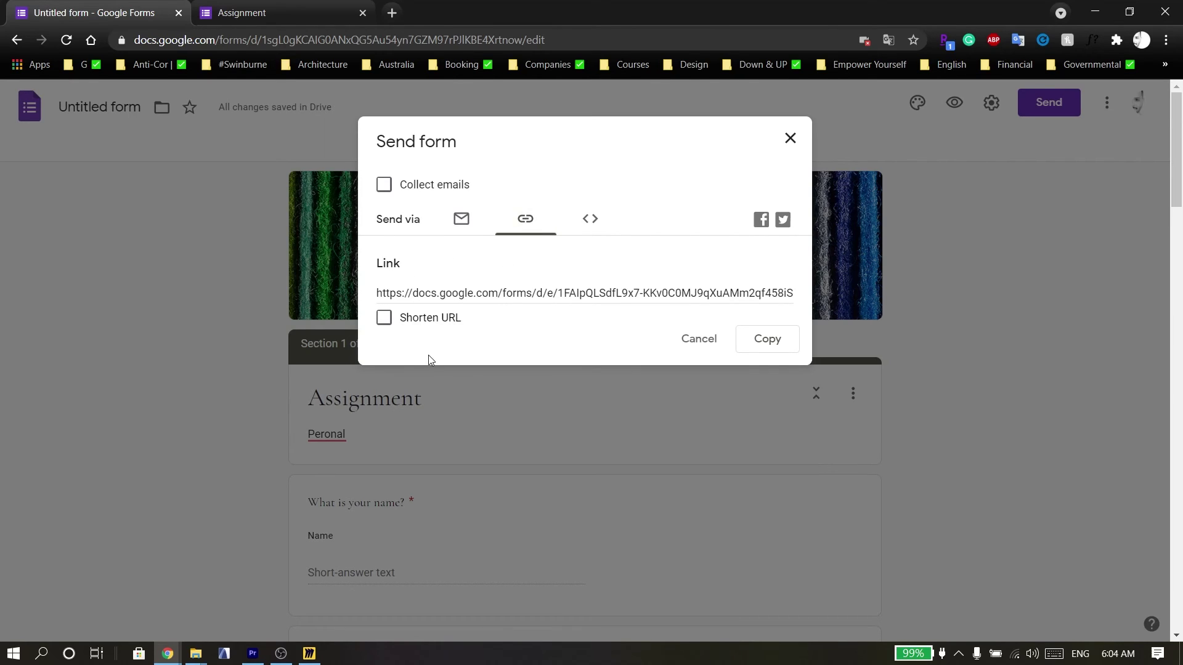
{"action": "left_click", "coordinate": [384, 319]}
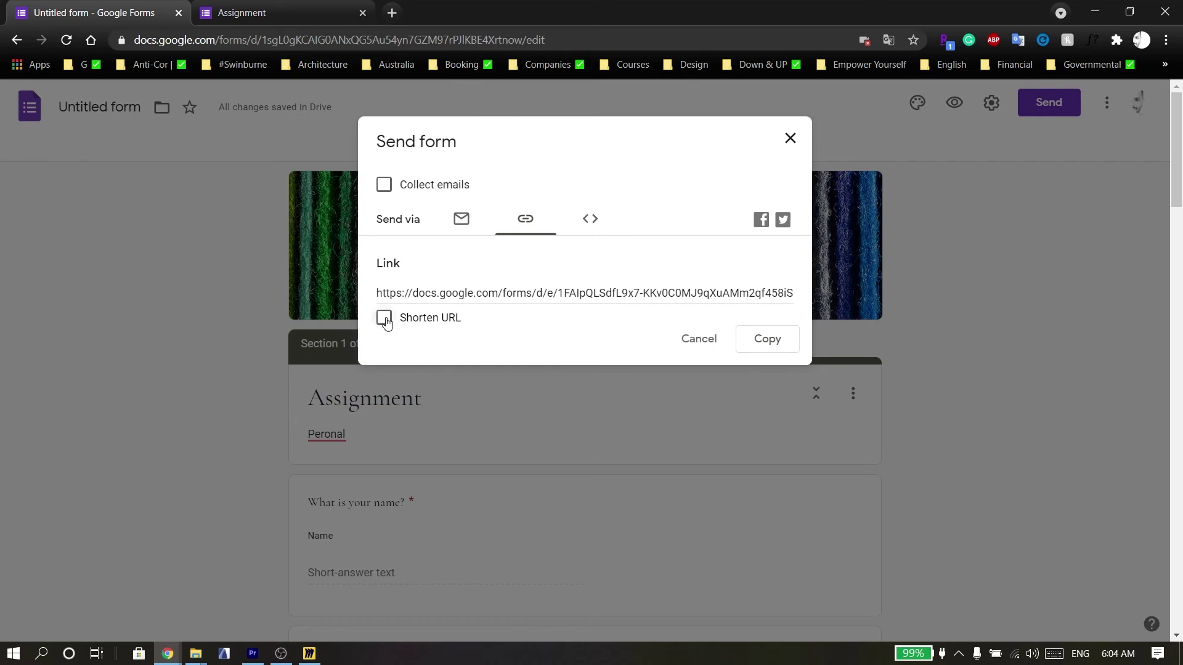
{"action": "left_click", "coordinate": [775, 347]}
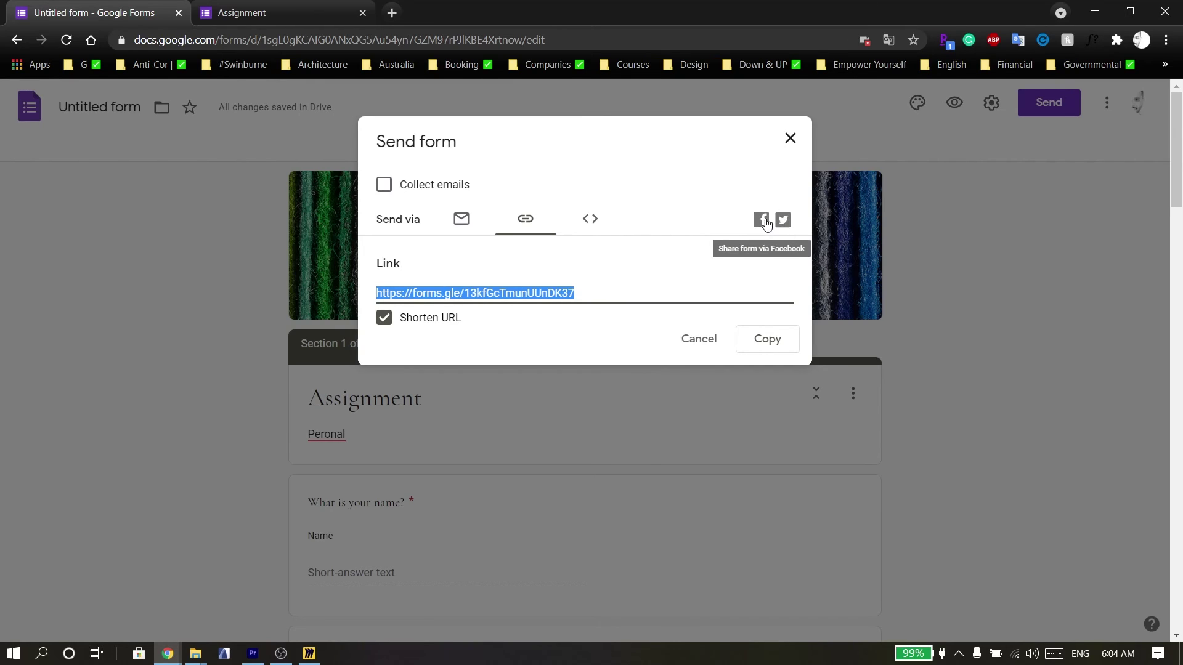
{"action": "left_click", "coordinate": [791, 139]}
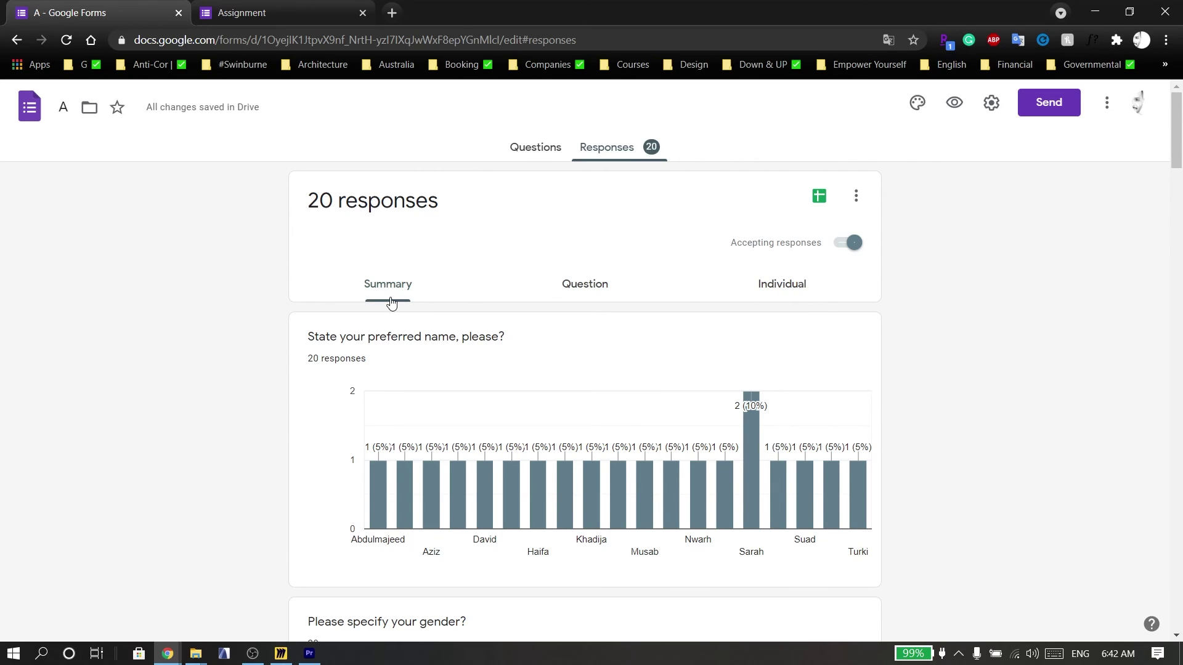
Examine the summary charts of form A's responses from the first question to the last.
{"action": "scroll", "coordinate": [655, 396], "scroll_direction": "down", "scroll_amount": 9}
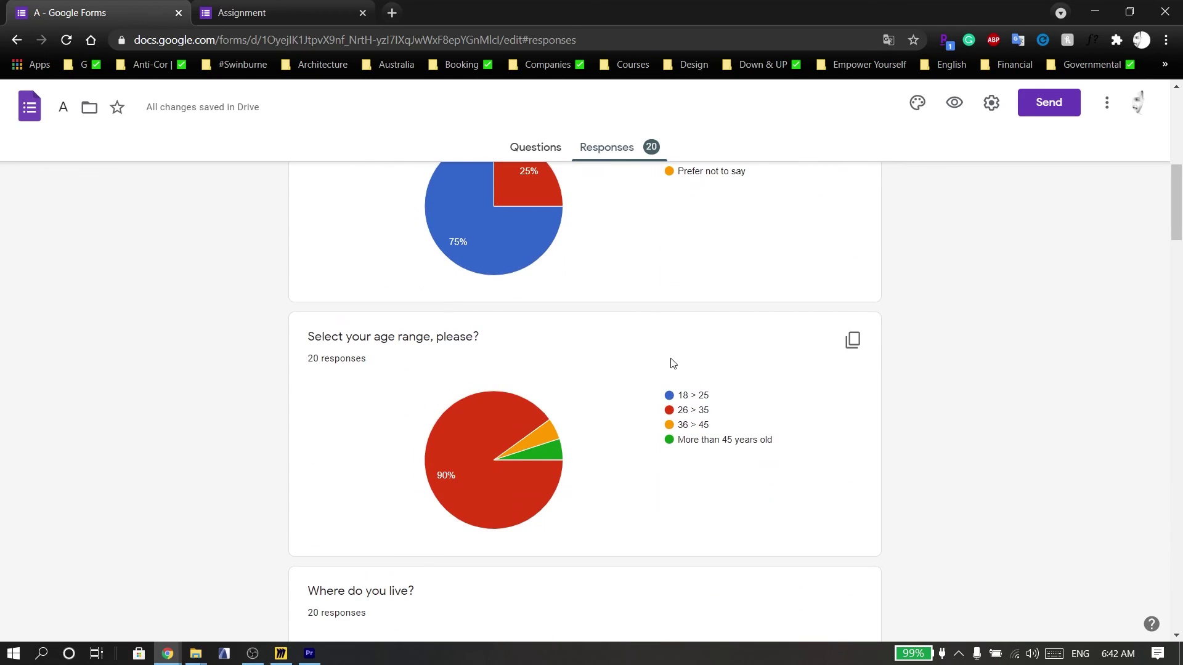
{"action": "scroll", "coordinate": [672, 363], "scroll_direction": "down", "scroll_amount": 3}
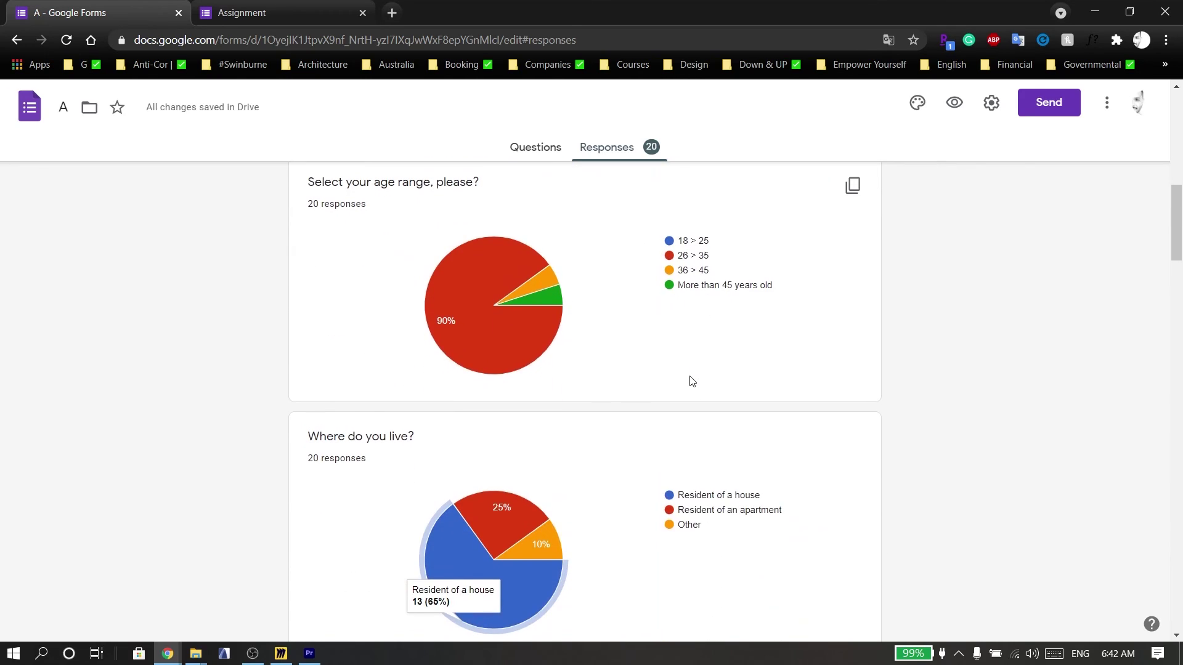
{"action": "scroll", "coordinate": [693, 382], "scroll_direction": "down", "scroll_amount": 20}
{"action": "scroll", "coordinate": [690, 380], "scroll_direction": "down", "scroll_amount": 20}
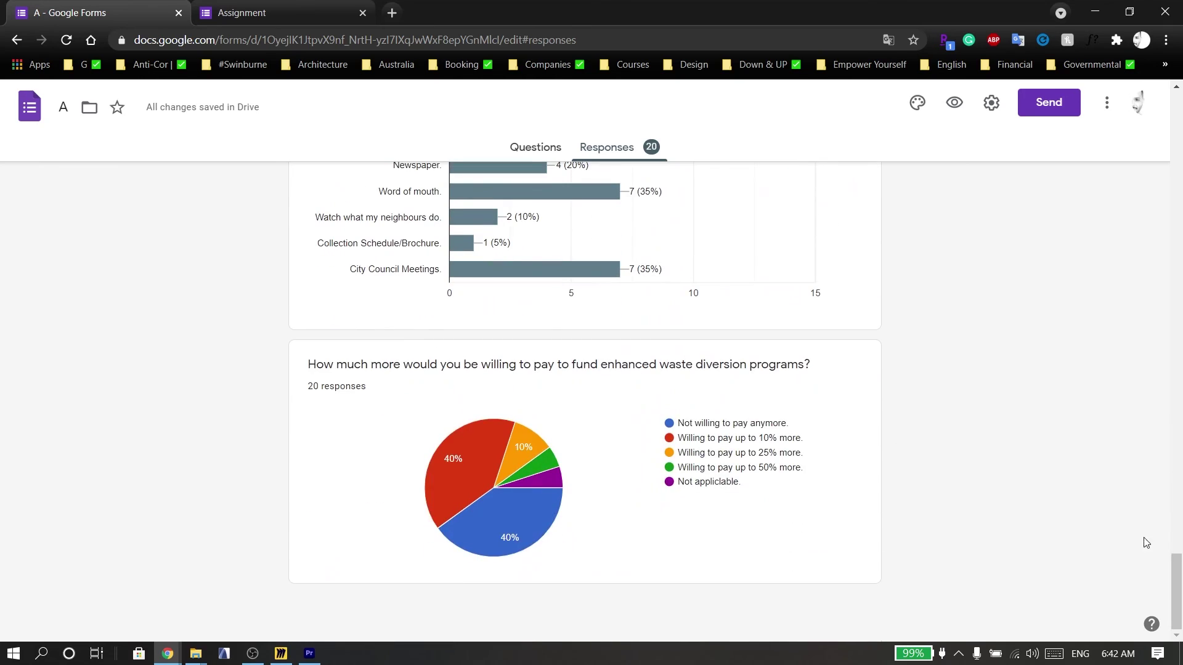
{"action": "left_click_drag", "start_coordinate": [1173, 567], "coordinate": [1174, 106]}
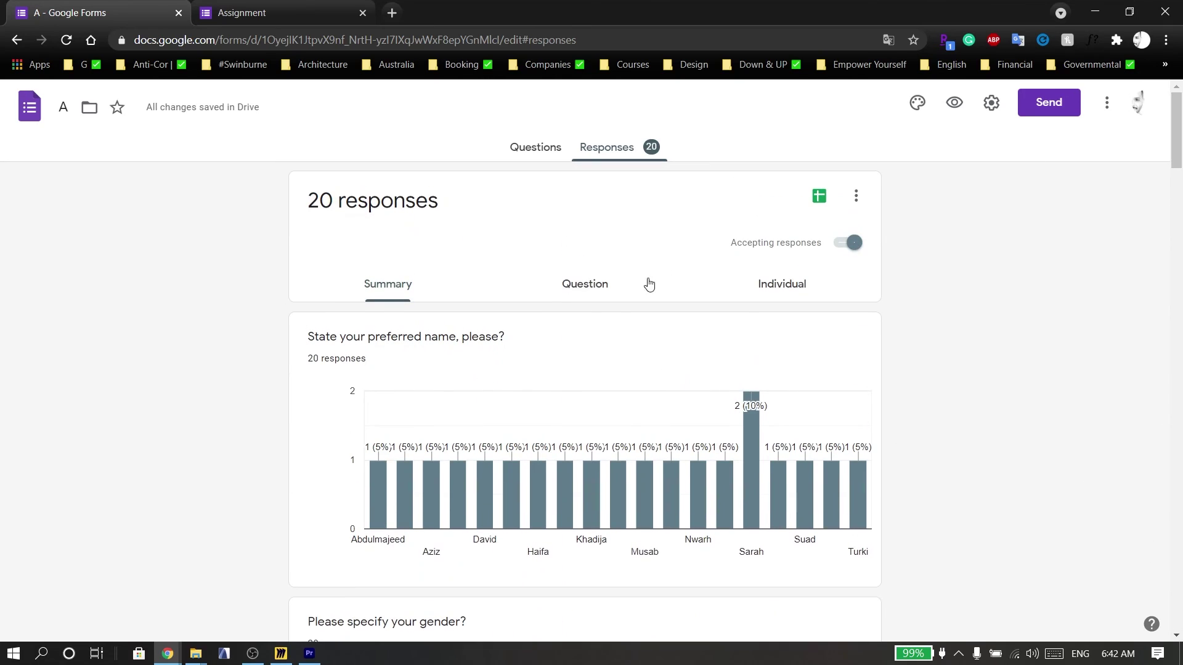
View form A's responses by question and read through the answers to "State your preferred name, please?".
{"action": "left_click", "coordinate": [588, 288]}
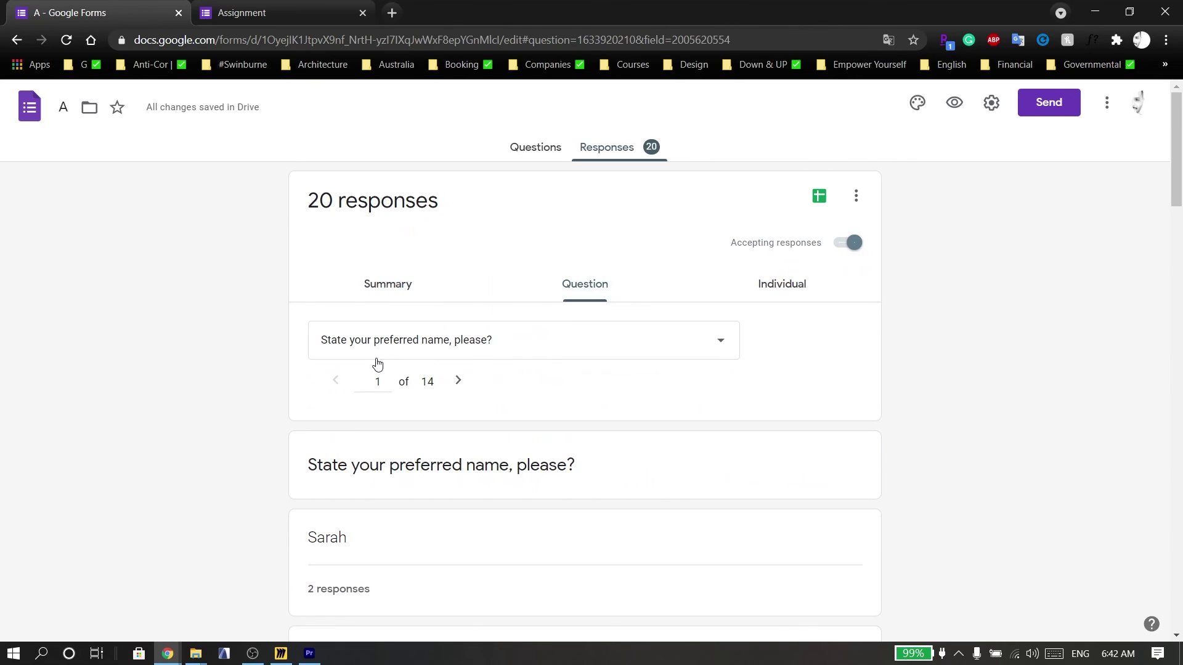
{"action": "scroll", "coordinate": [581, 453], "scroll_direction": "down", "scroll_amount": 12}
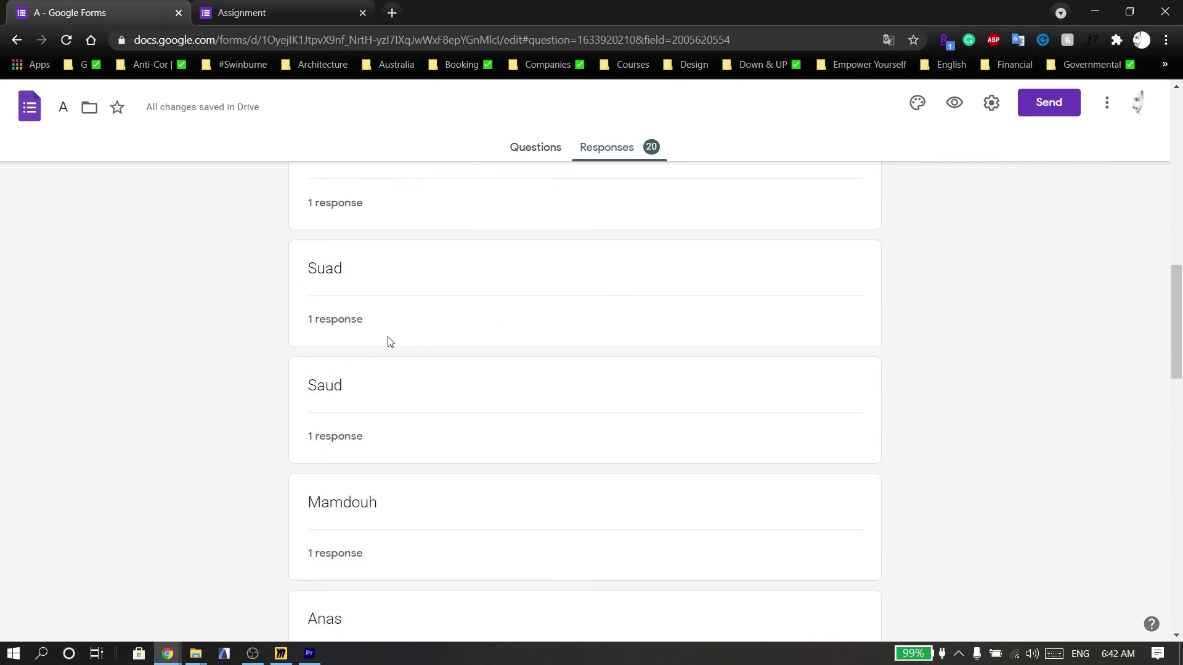
{"action": "scroll", "coordinate": [390, 342], "scroll_direction": "down", "scroll_amount": 20}
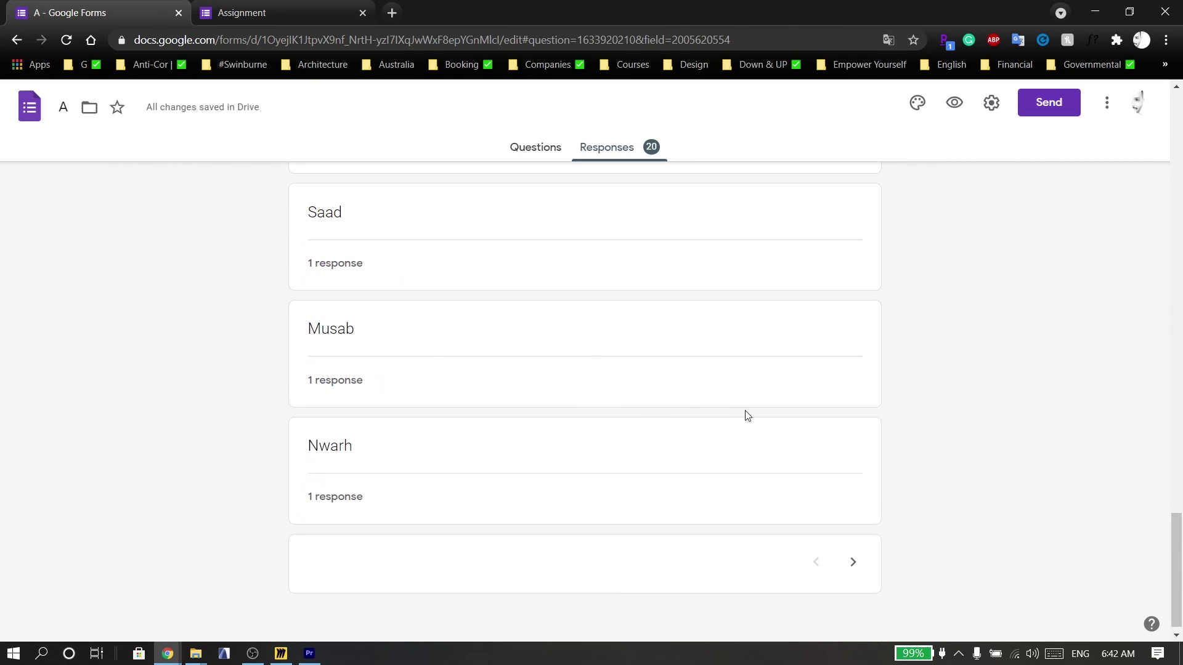
Return to the start of the preferred-name question's answers and examine how many responses each of the first answers has.
{"action": "scroll", "coordinate": [304, 309], "scroll_direction": "up", "scroll_amount": 20}
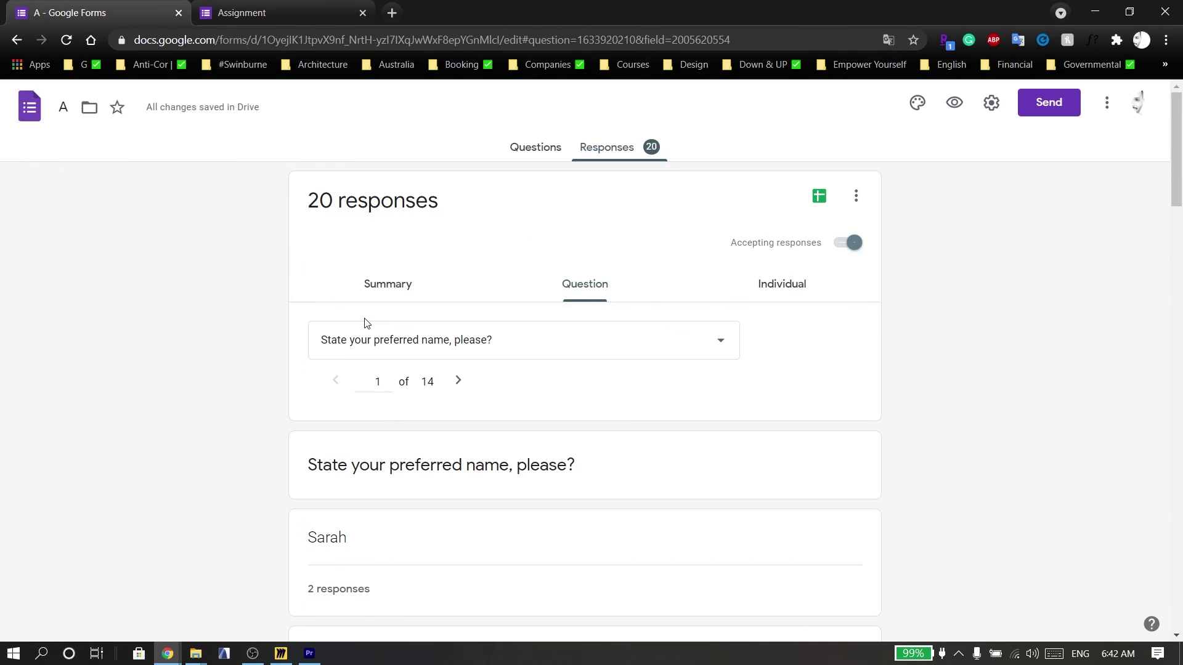
{"action": "scroll", "coordinate": [483, 455], "scroll_direction": "down", "scroll_amount": 4}
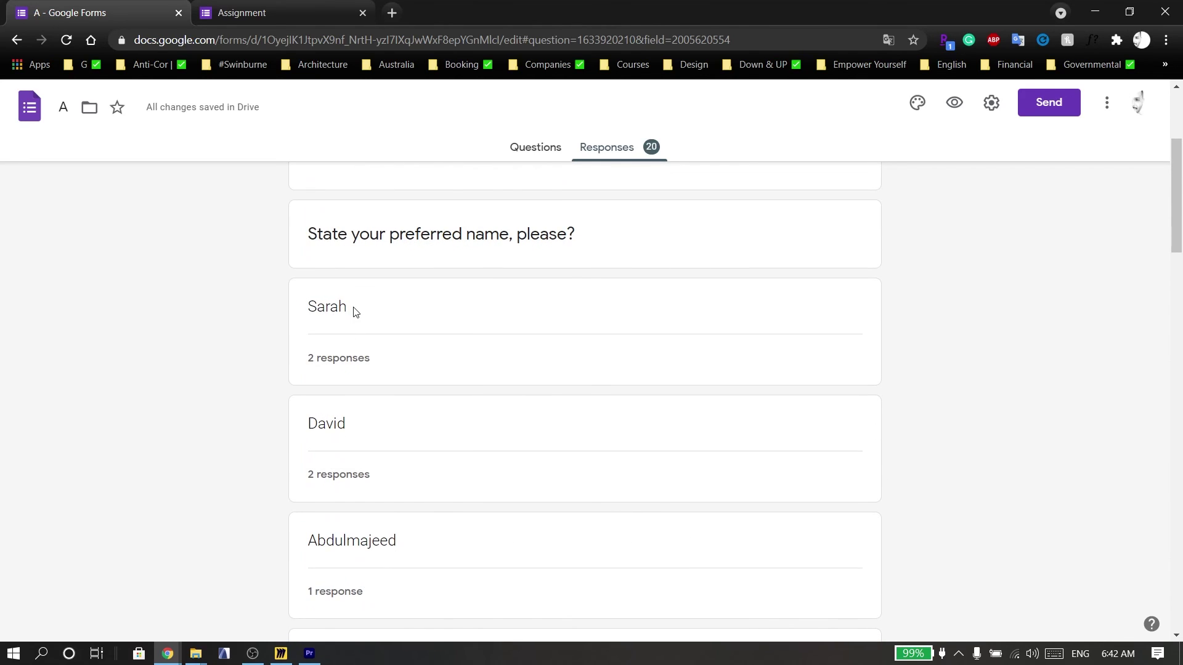
{"action": "scroll", "coordinate": [353, 399], "scroll_direction": "down", "scroll_amount": 1}
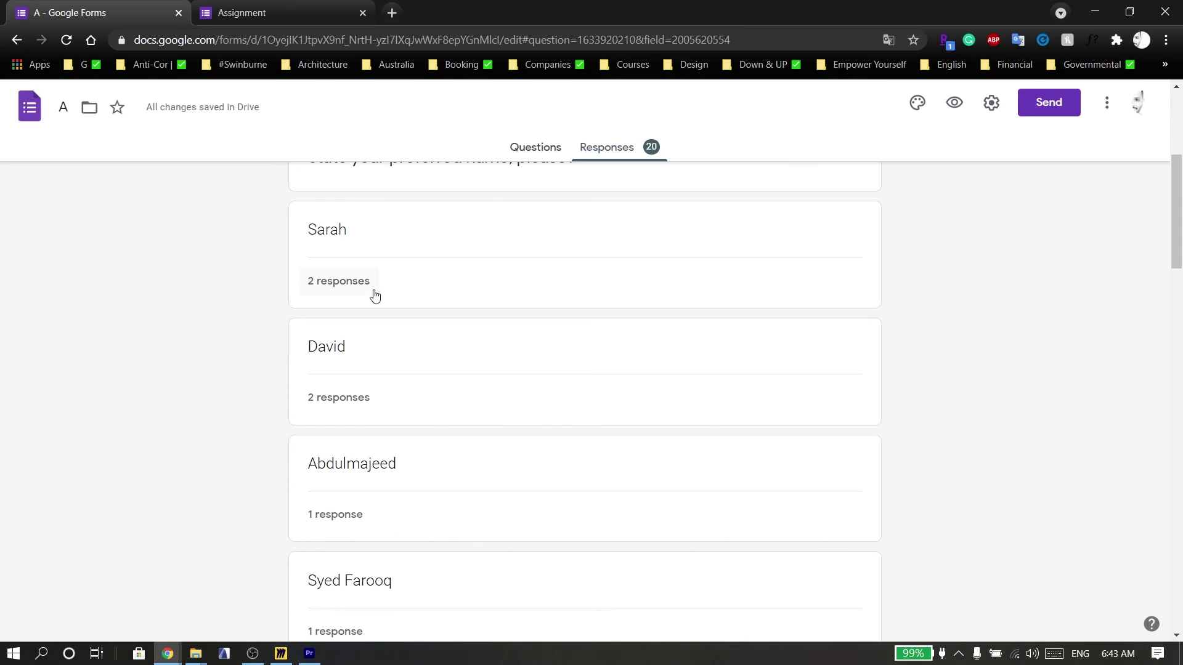
{"action": "scroll", "coordinate": [437, 392], "scroll_direction": "up", "scroll_amount": 4}
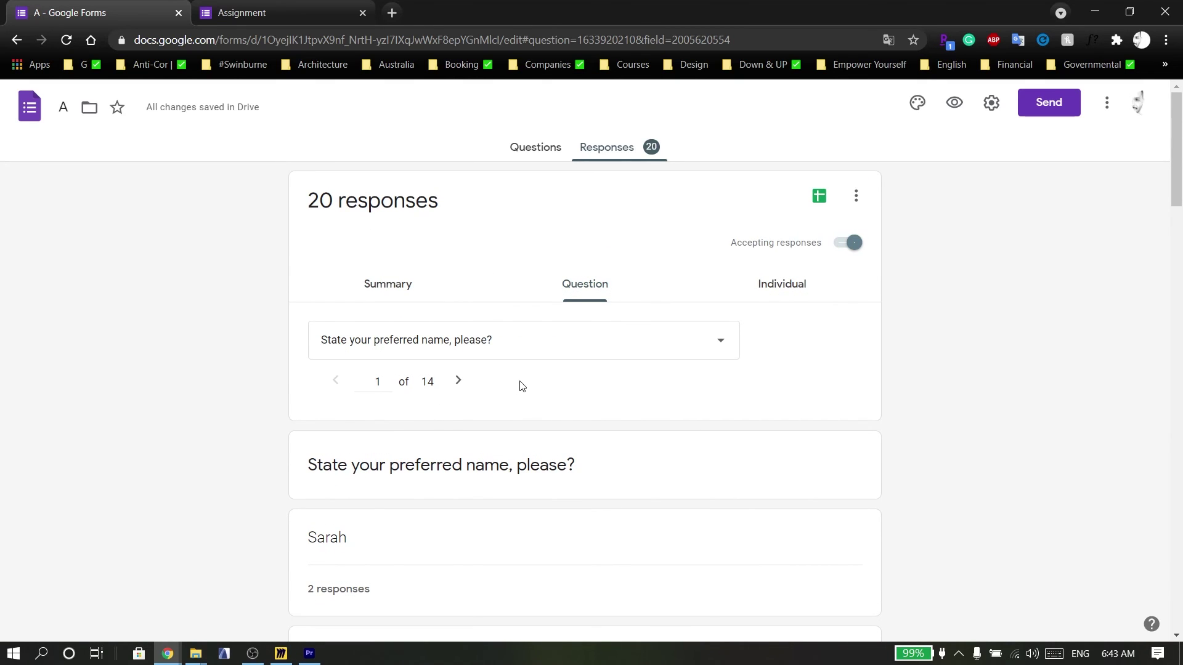
View the Waste Survey responses individually and examine the first respondent's answers about gender, age range and residence.
{"action": "left_click", "coordinate": [787, 294]}
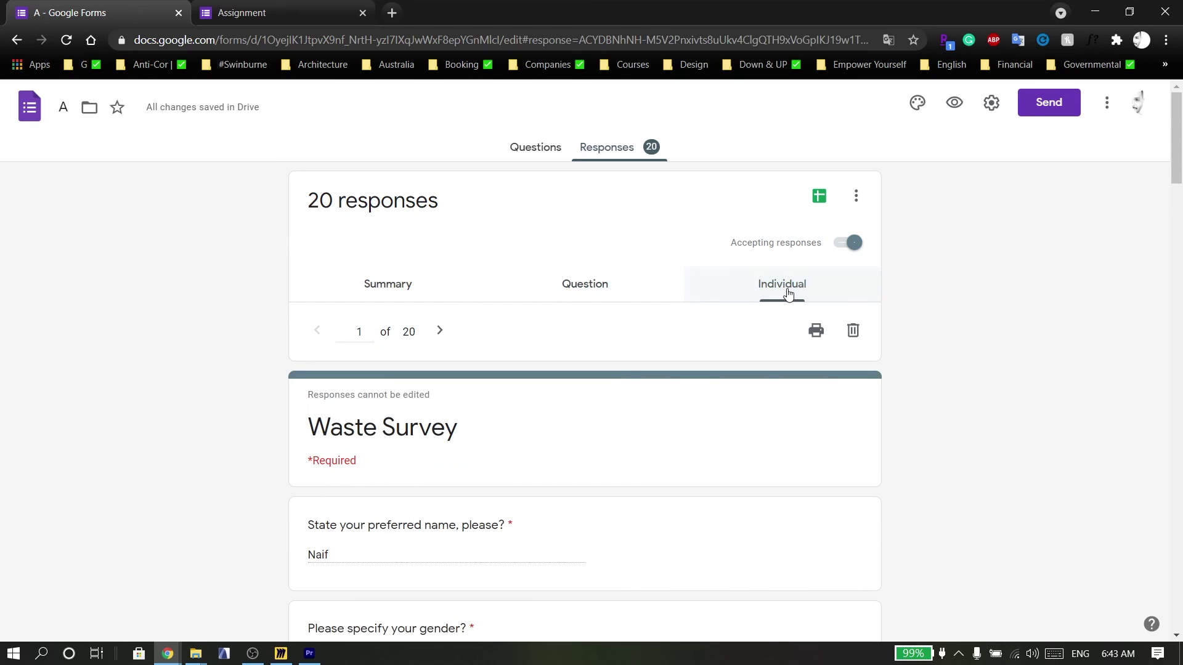
{"action": "scroll", "coordinate": [563, 441], "scroll_direction": "down", "scroll_amount": 7}
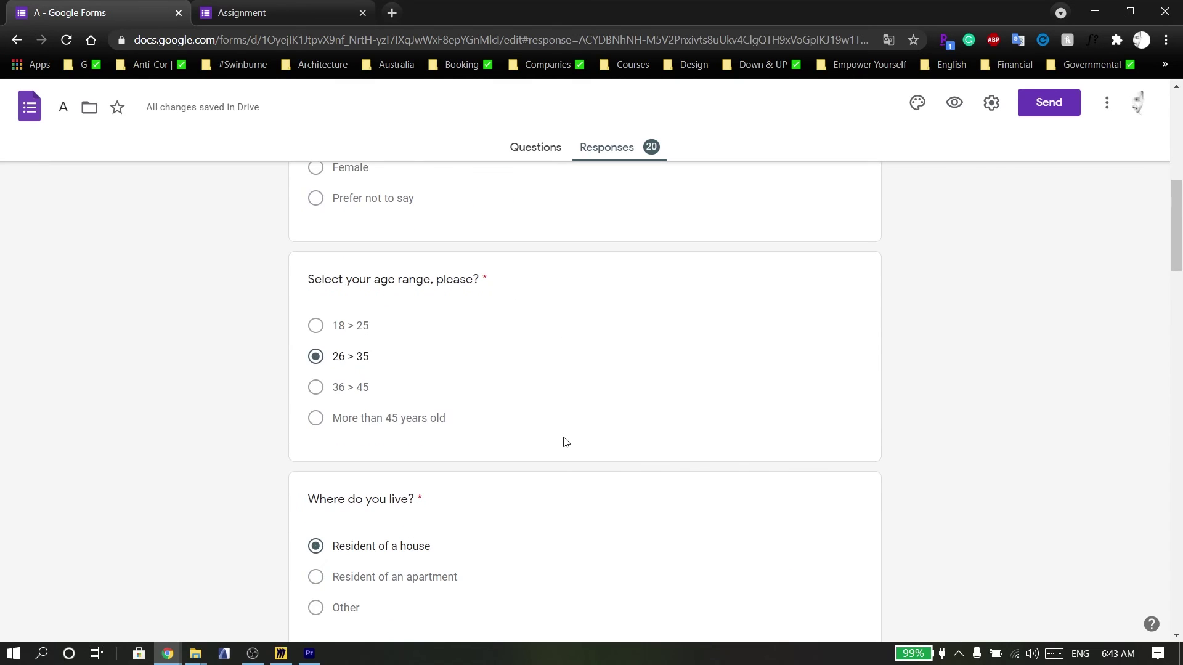
{"action": "scroll", "coordinate": [563, 441], "scroll_direction": "up", "scroll_amount": 7}
{"action": "scroll", "coordinate": [448, 454], "scroll_direction": "down", "scroll_amount": 2}
{"action": "scroll", "coordinate": [443, 330], "scroll_direction": "up", "scroll_amount": 2}
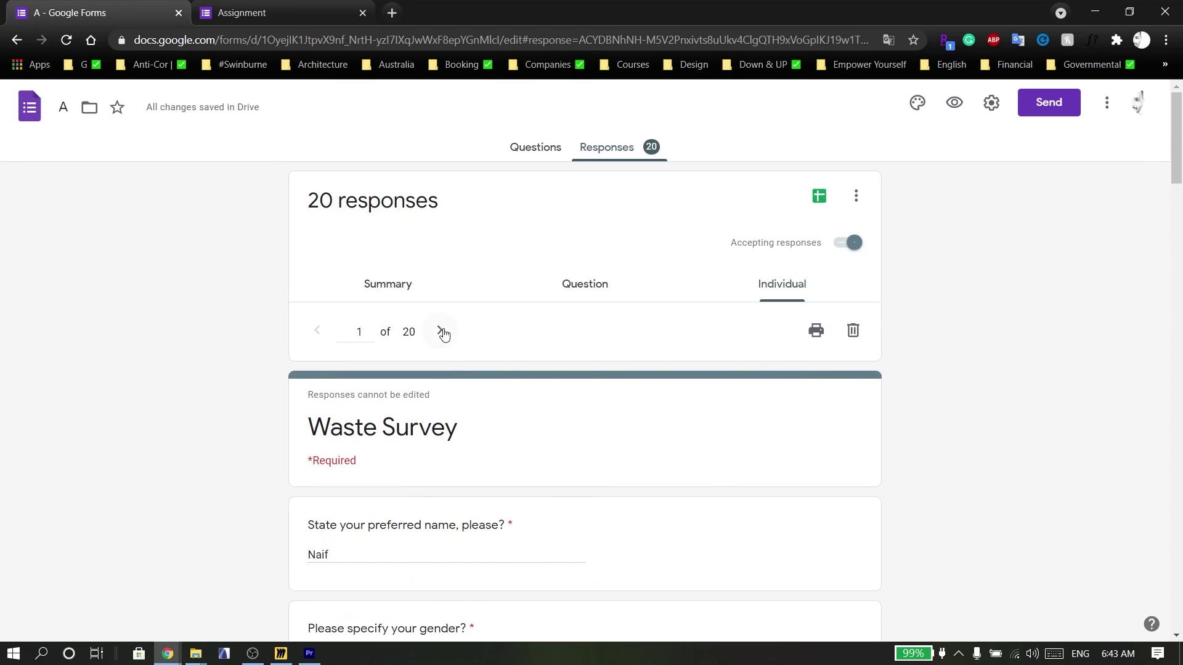
Advance to the second individual response, examine its answers, and bring up the third response.
{"action": "left_click", "coordinate": [438, 331]}
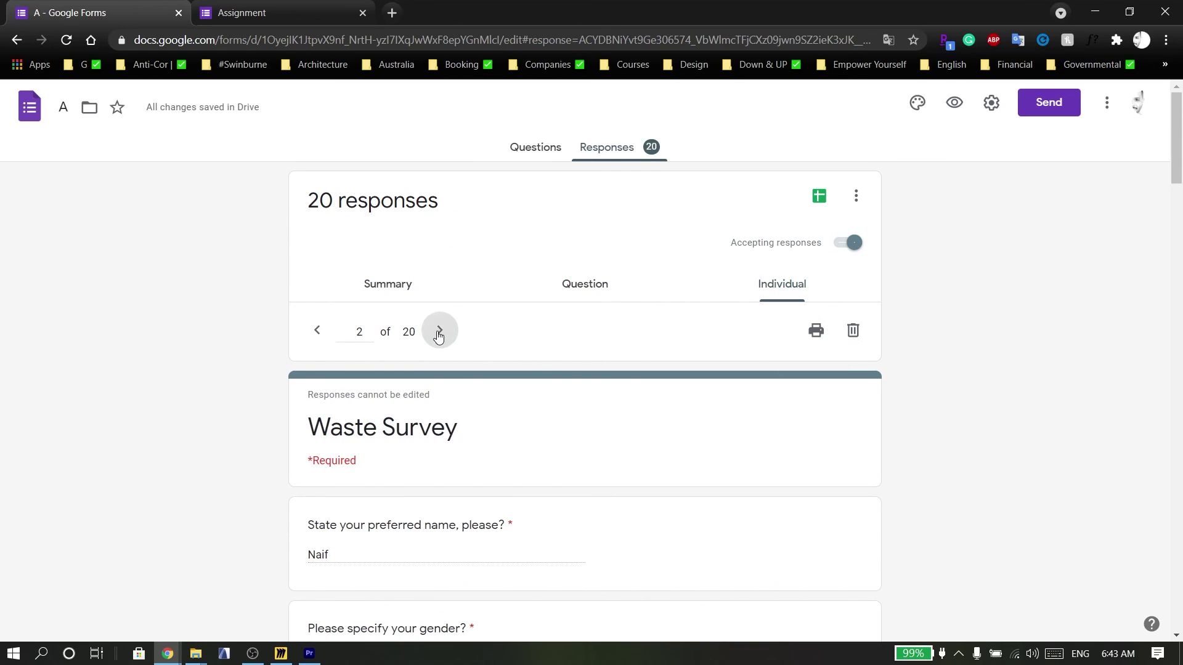
{"action": "scroll", "coordinate": [438, 443], "scroll_direction": "down", "scroll_amount": 7}
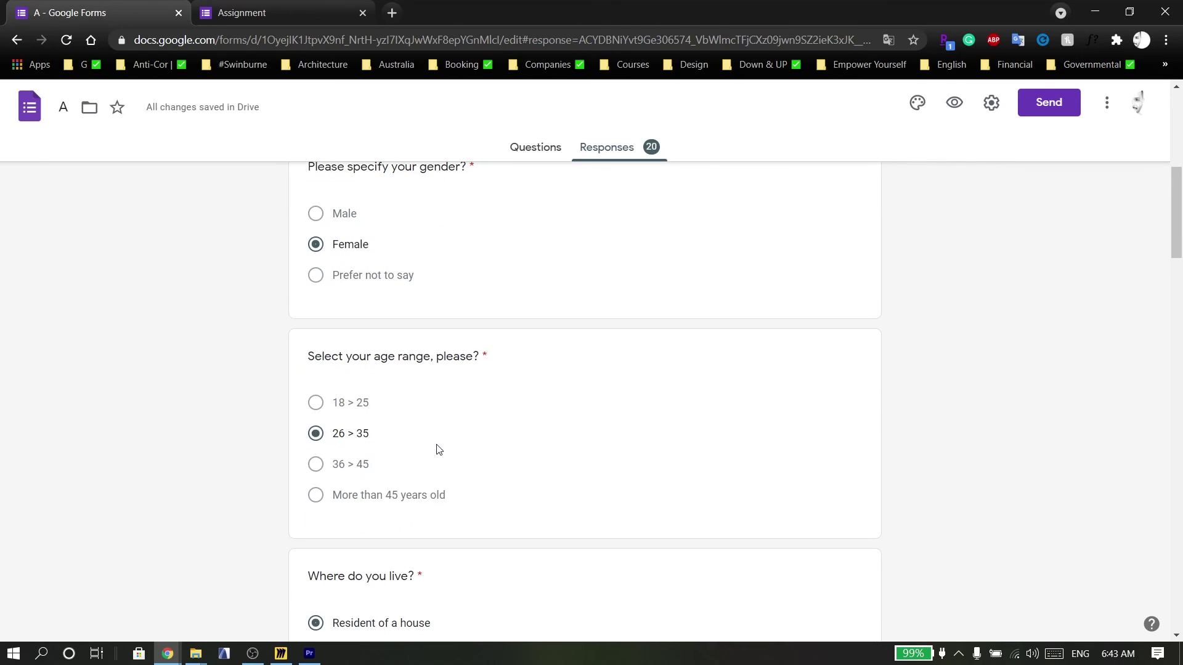
{"action": "scroll", "coordinate": [439, 444], "scroll_direction": "up", "scroll_amount": 5}
{"action": "scroll", "coordinate": [431, 277], "scroll_direction": "up", "scroll_amount": 1}
{"action": "left_click", "coordinate": [438, 254]}
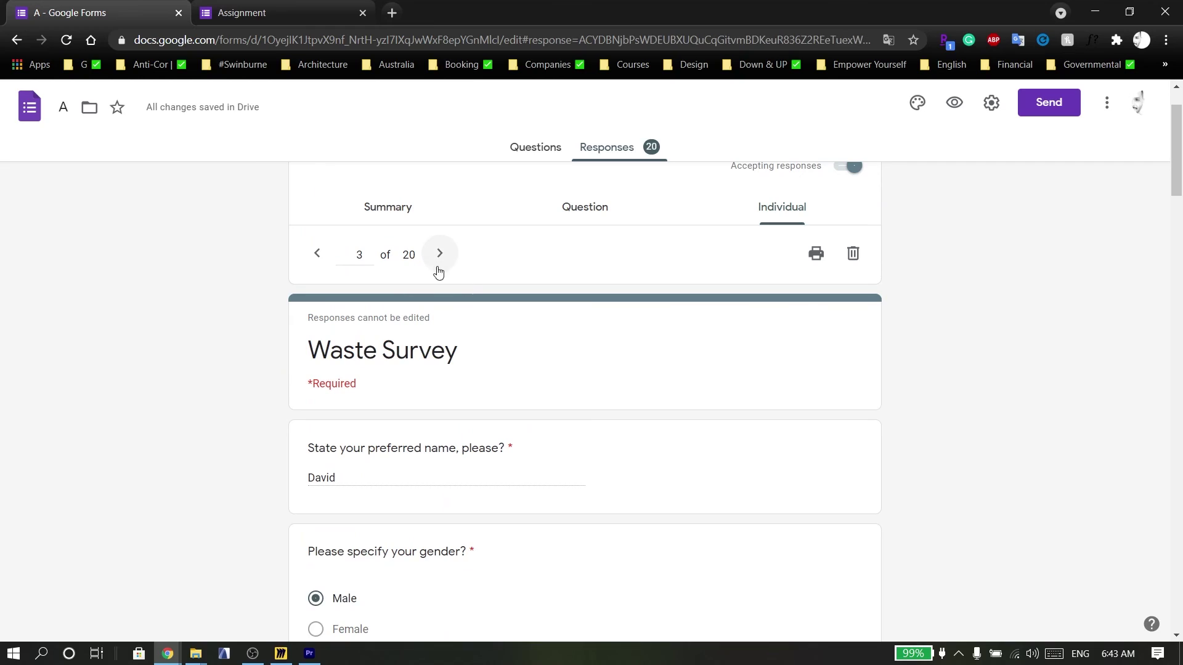
{"action": "scroll", "coordinate": [758, 391], "scroll_direction": "up", "scroll_amount": 2}
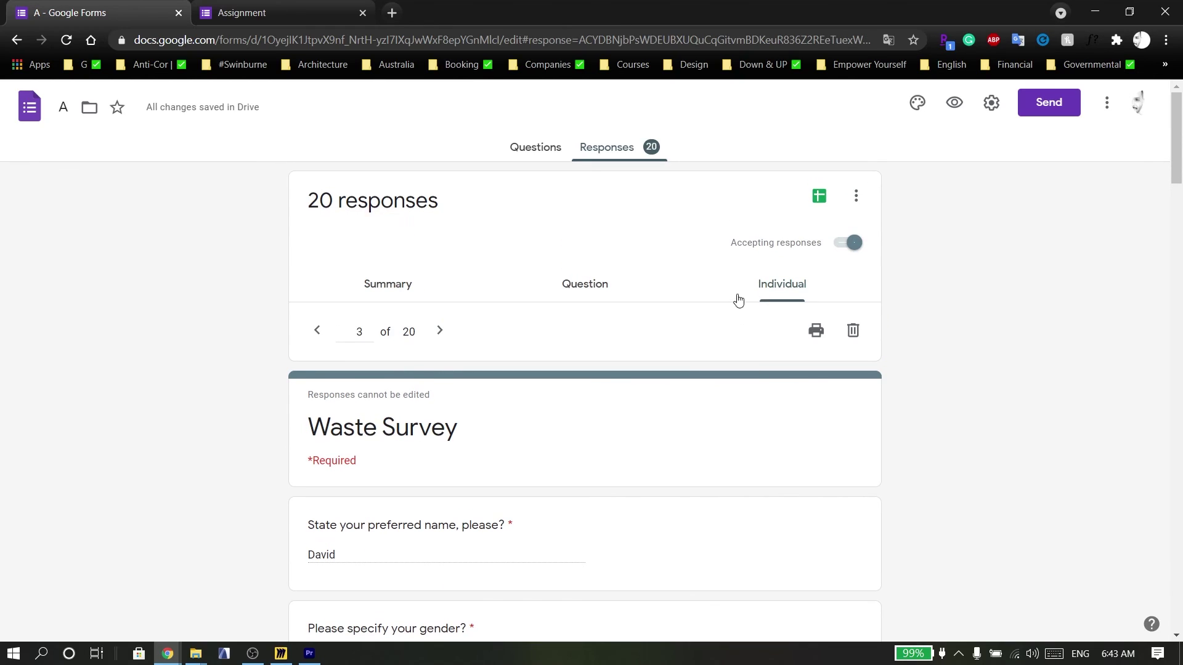